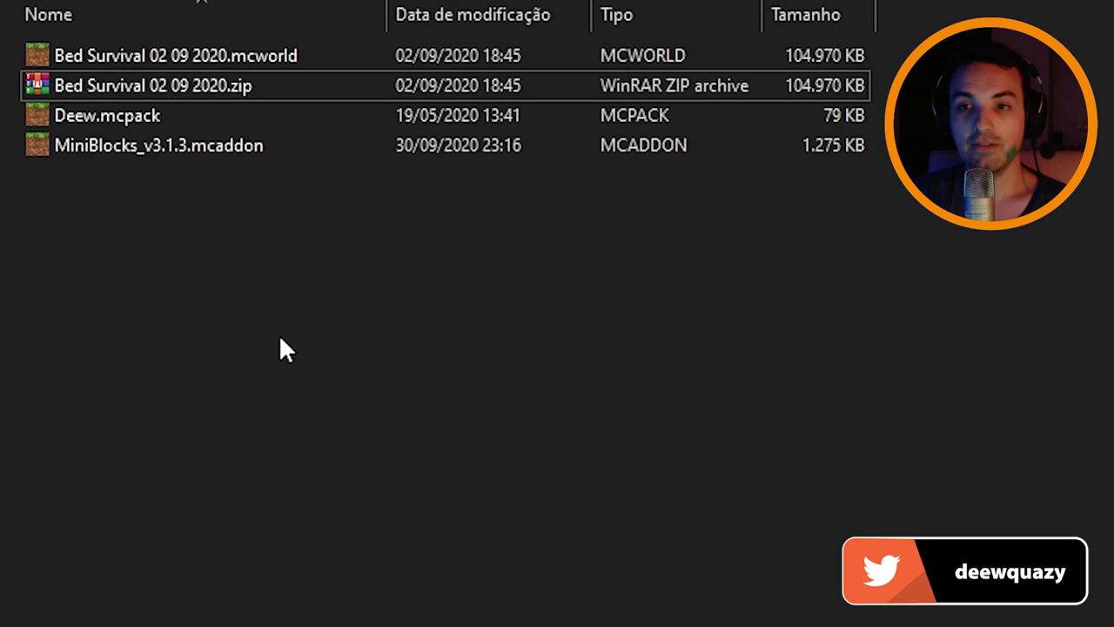
{"action": "left_click", "coordinate": [244, 54]}
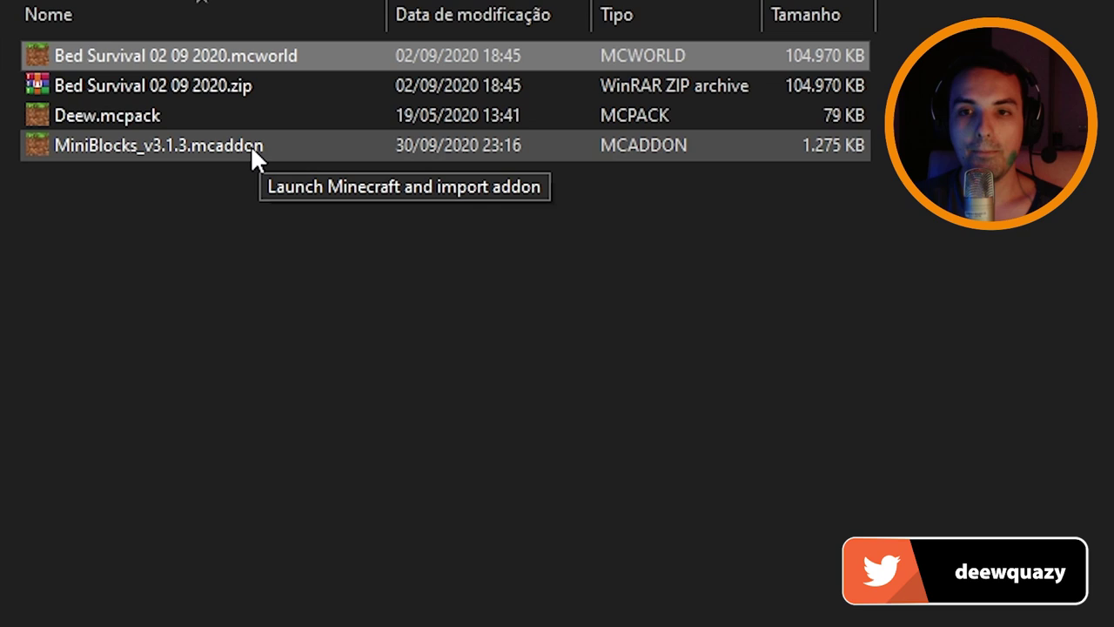
{"action": "left_click", "coordinate": [247, 294]}
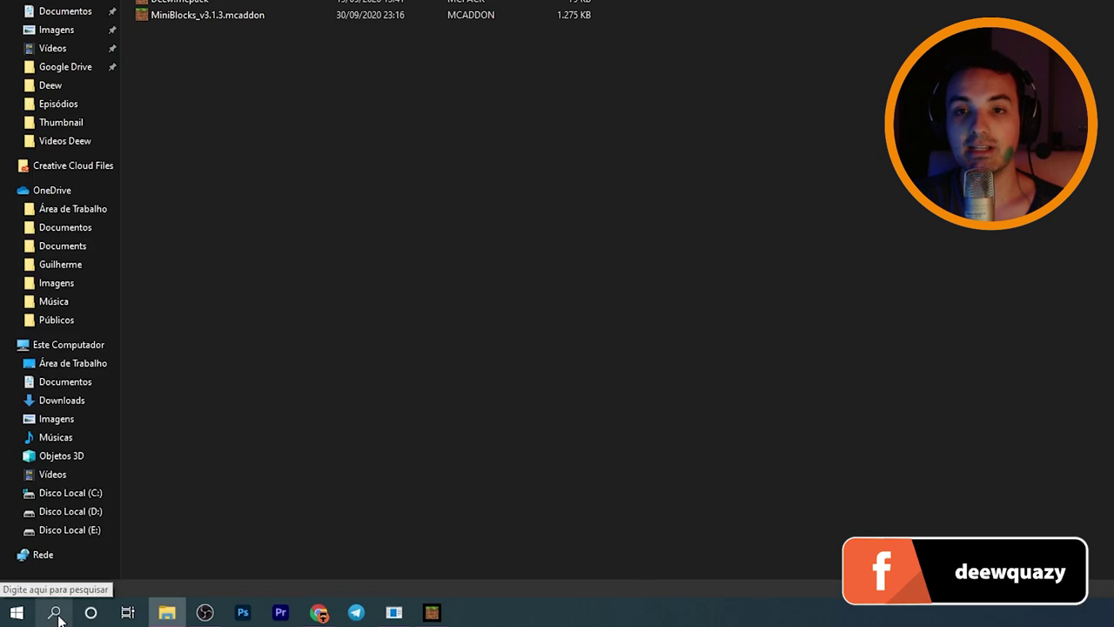
Step: Search Windows for "exten" and open the File Explorer options for showing file extensions from the developer settings
{"action": "left_click", "coordinate": [56, 613]}
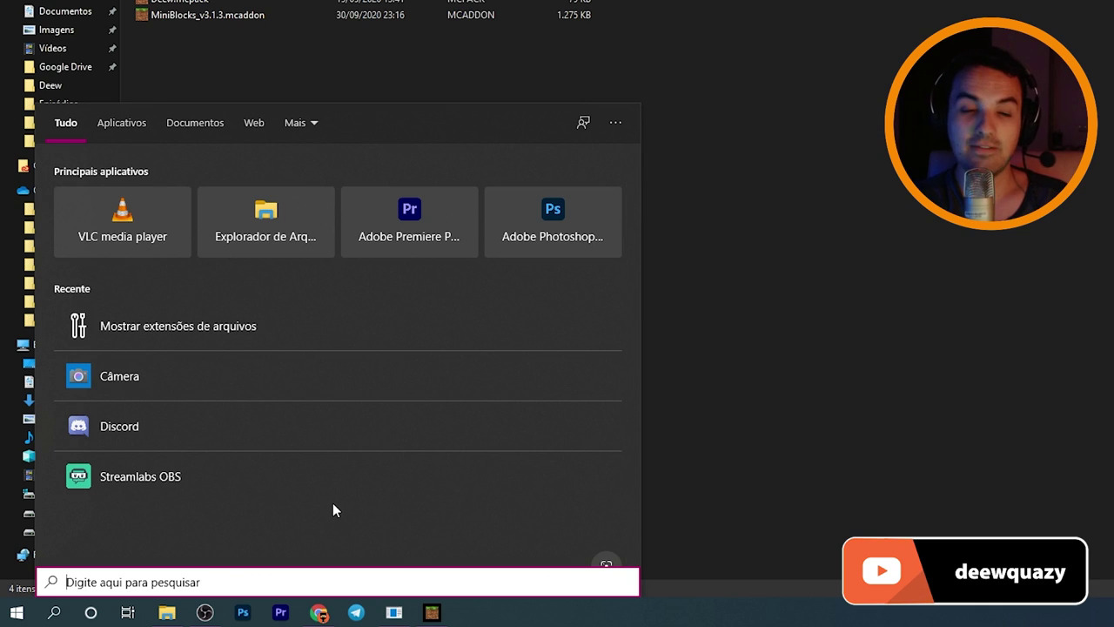
{"action": "type", "text": "exten"}
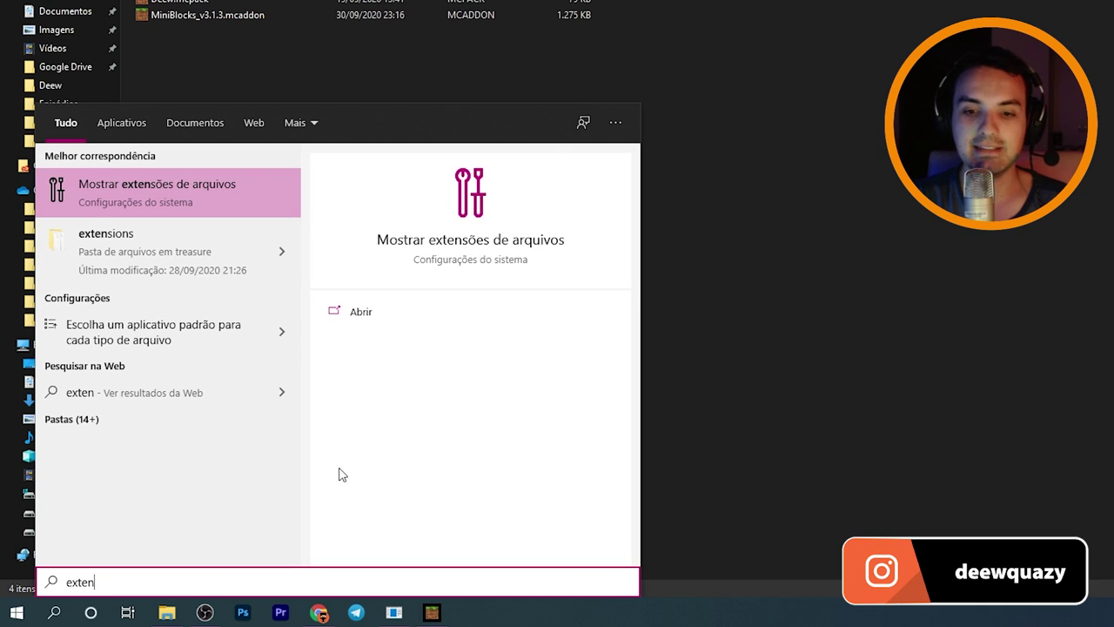
{"action": "left_click", "coordinate": [135, 187]}
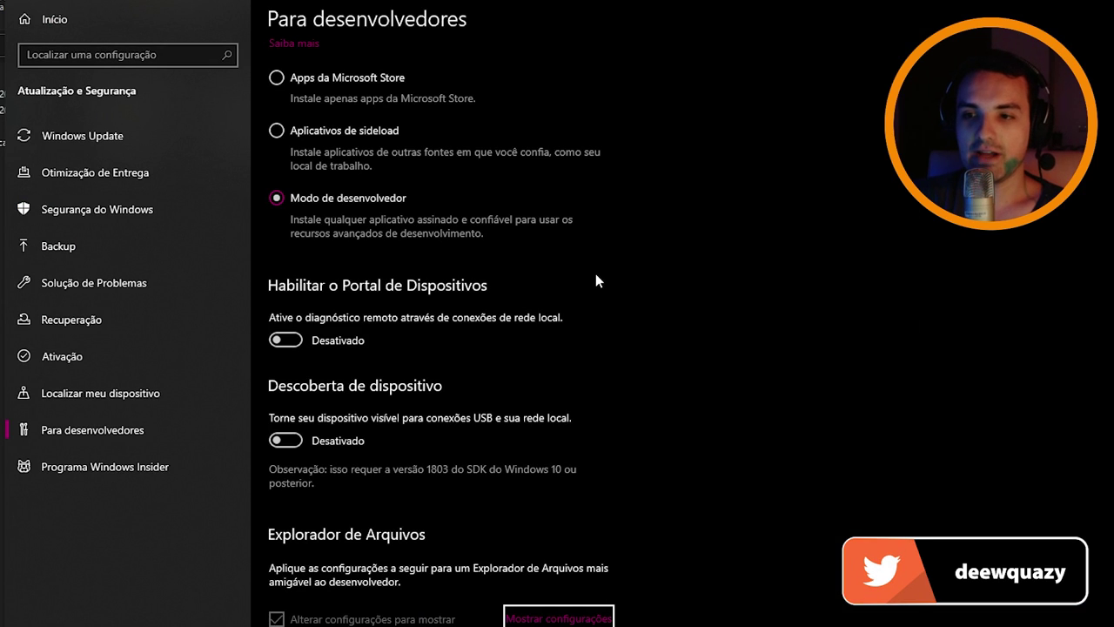
{"action": "scroll", "coordinate": [594, 274], "scroll_direction": "down", "scroll_amount": 2}
{"action": "scroll", "coordinate": [522, 261], "scroll_direction": "down", "scroll_amount": 2}
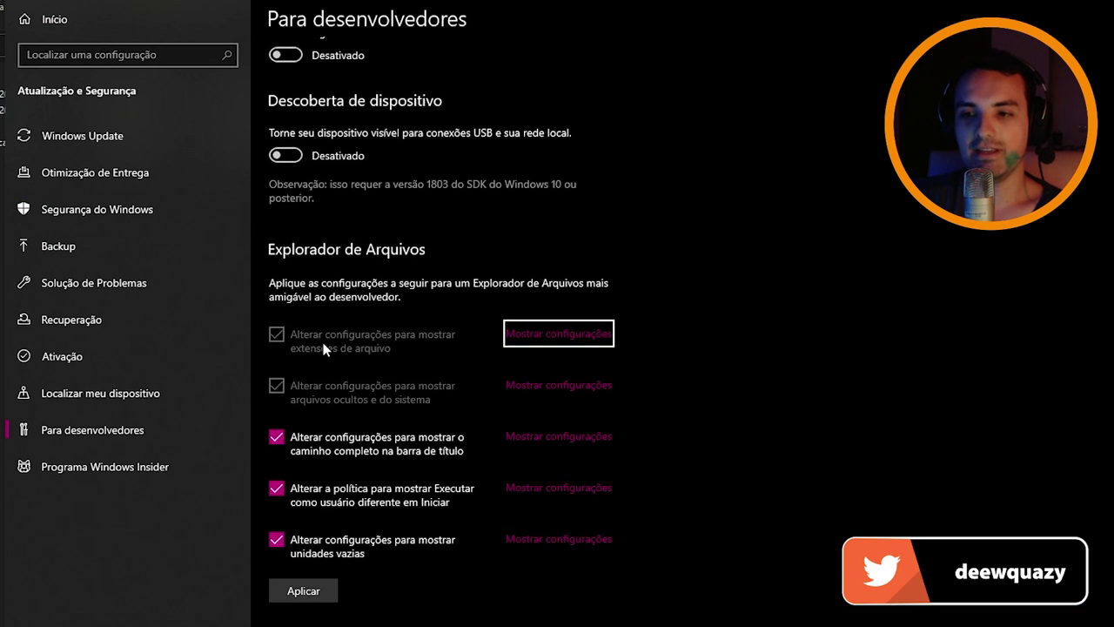
{"action": "left_click", "coordinate": [551, 335]}
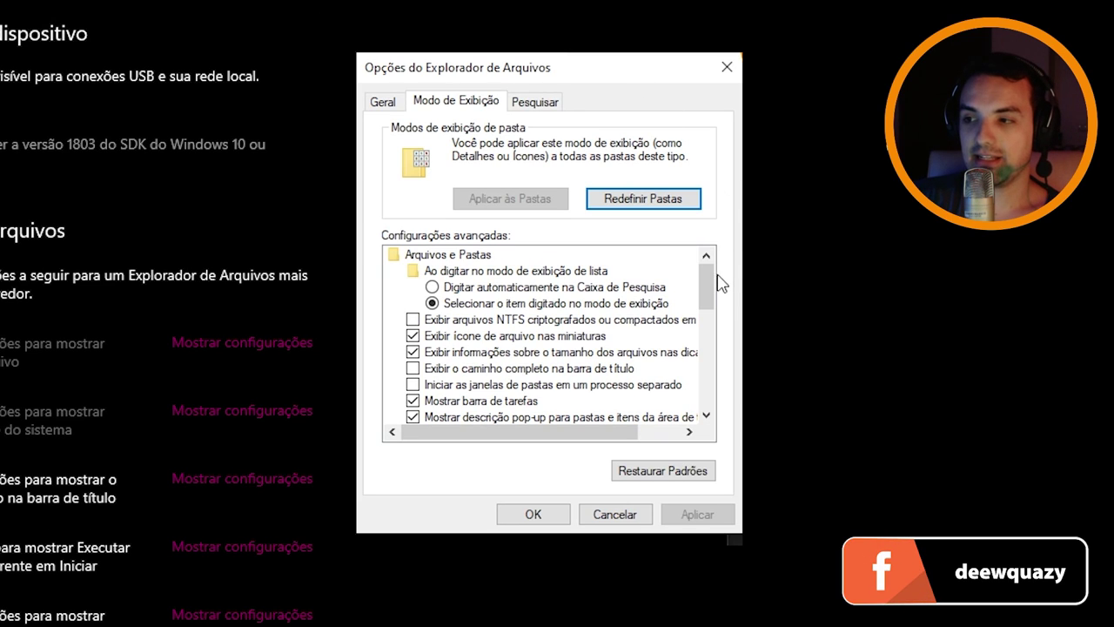
Step: Turn off "Ocultar as extensões dos tipos de arquivo conhecidos", apply the folder options and return to the file folder
{"action": "left_click_drag", "start_coordinate": [718, 291], "coordinate": [713, 330]}
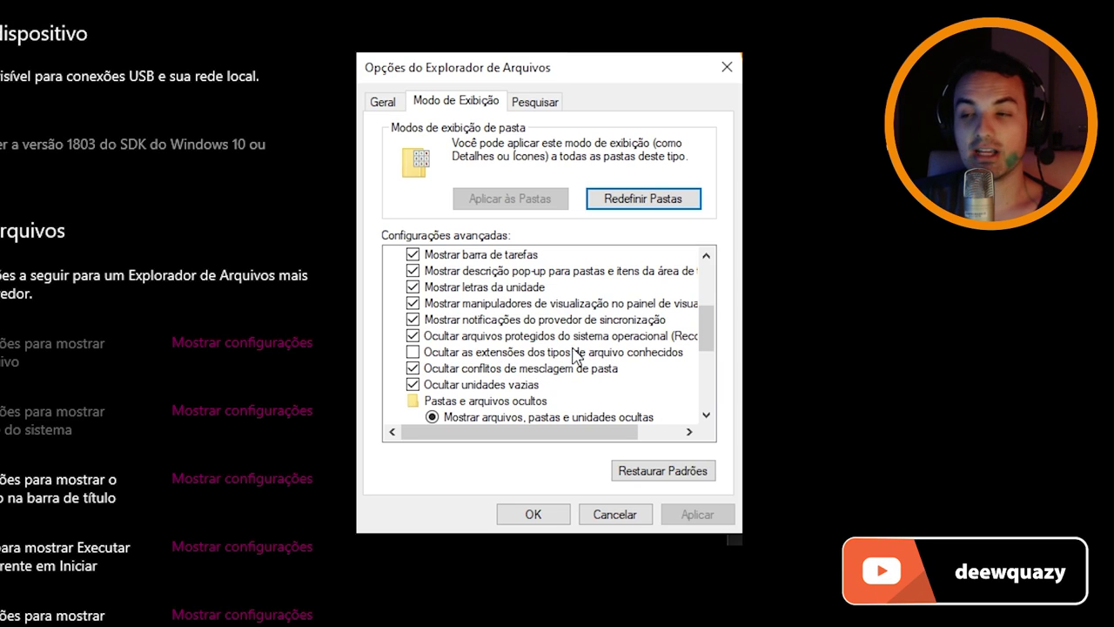
{"action": "left_click", "coordinate": [423, 356]}
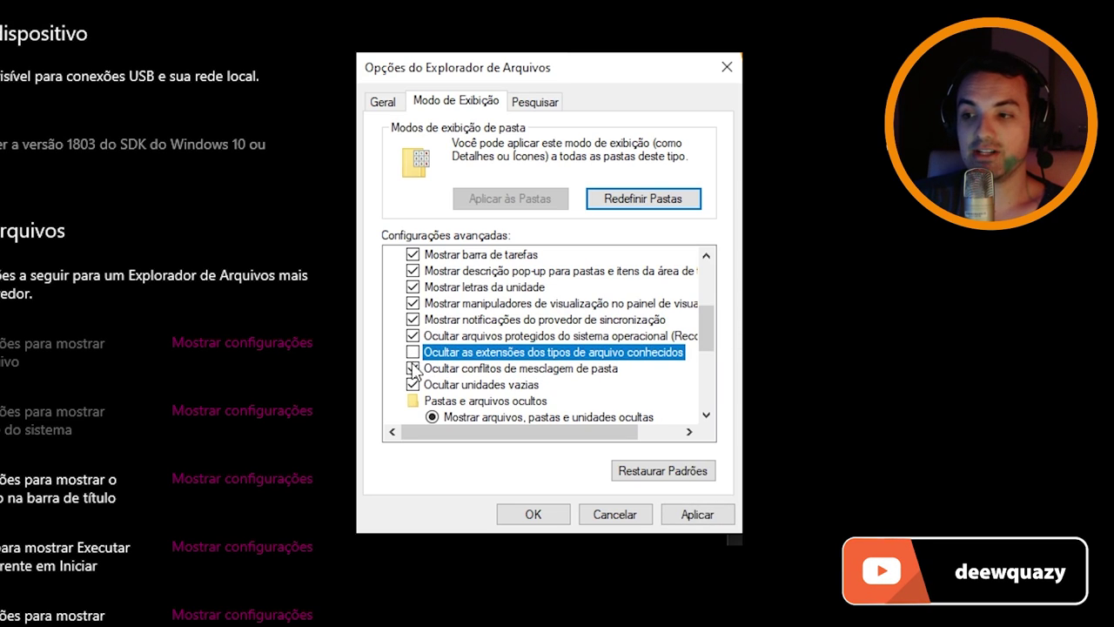
{"action": "left_click", "coordinate": [674, 513]}
{"action": "left_click", "coordinate": [550, 515]}
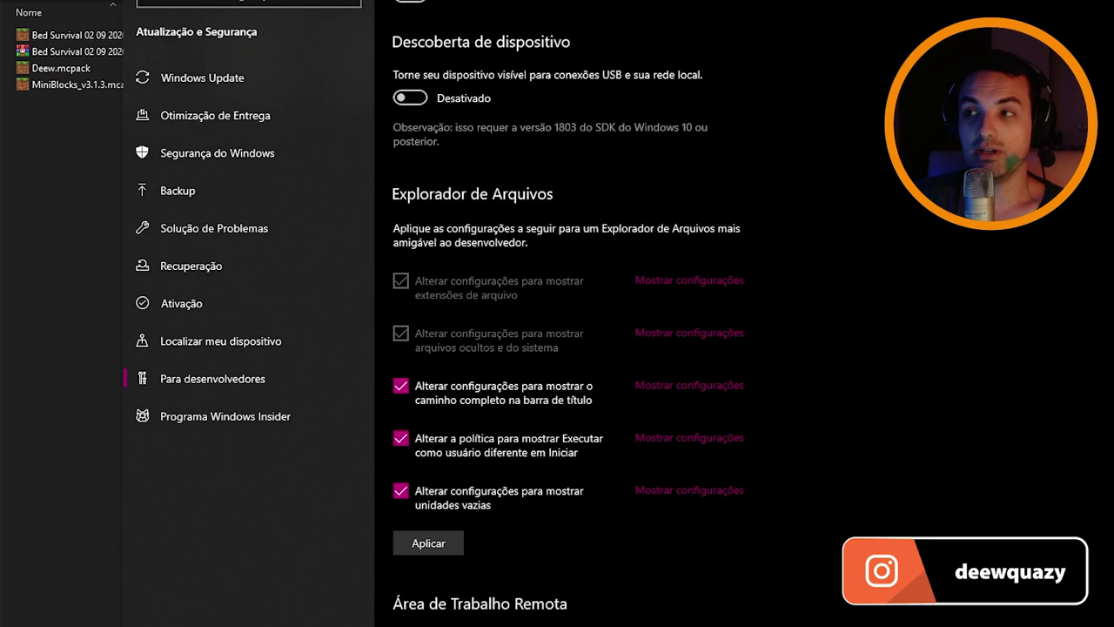
{"action": "left_click", "coordinate": [90, 131]}
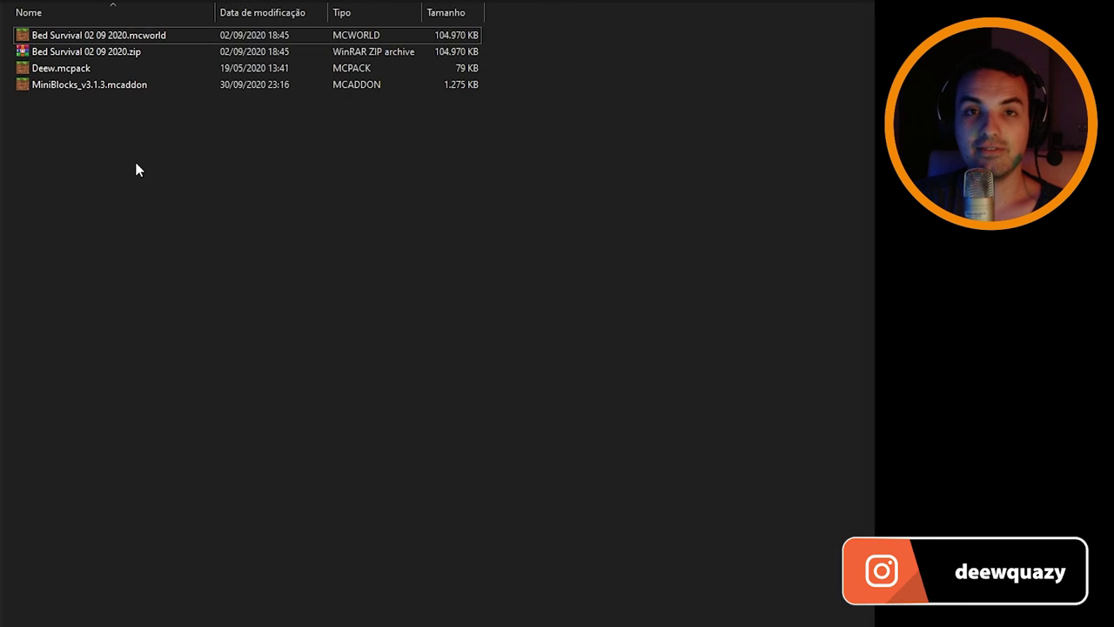
{"action": "left_click", "coordinate": [132, 82]}
{"action": "left_click", "coordinate": [119, 49]}
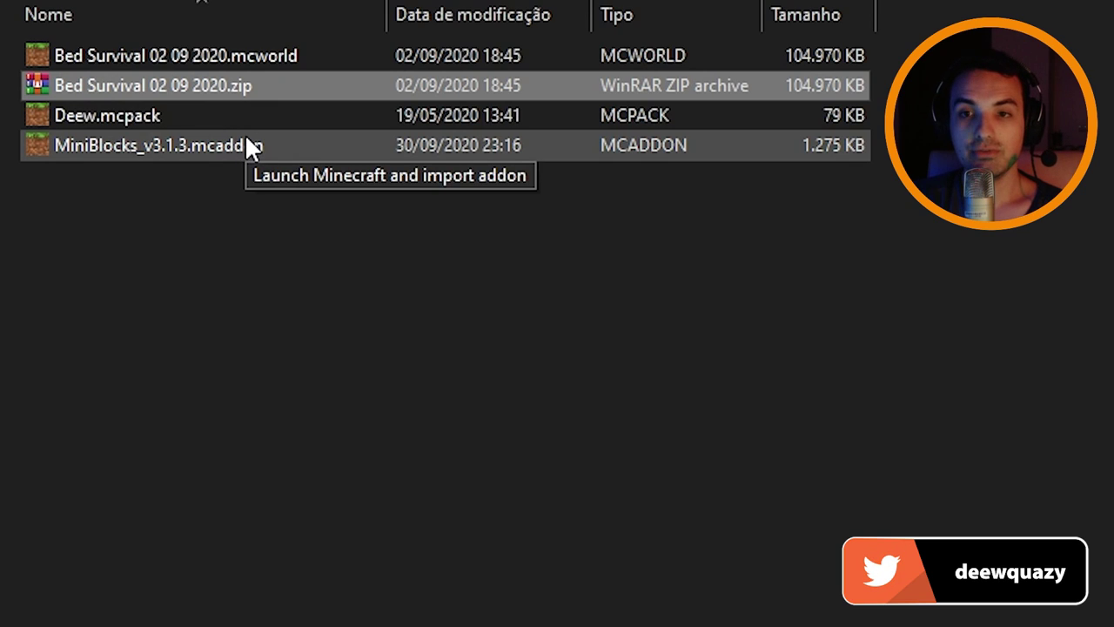
{"action": "left_click", "coordinate": [247, 54]}
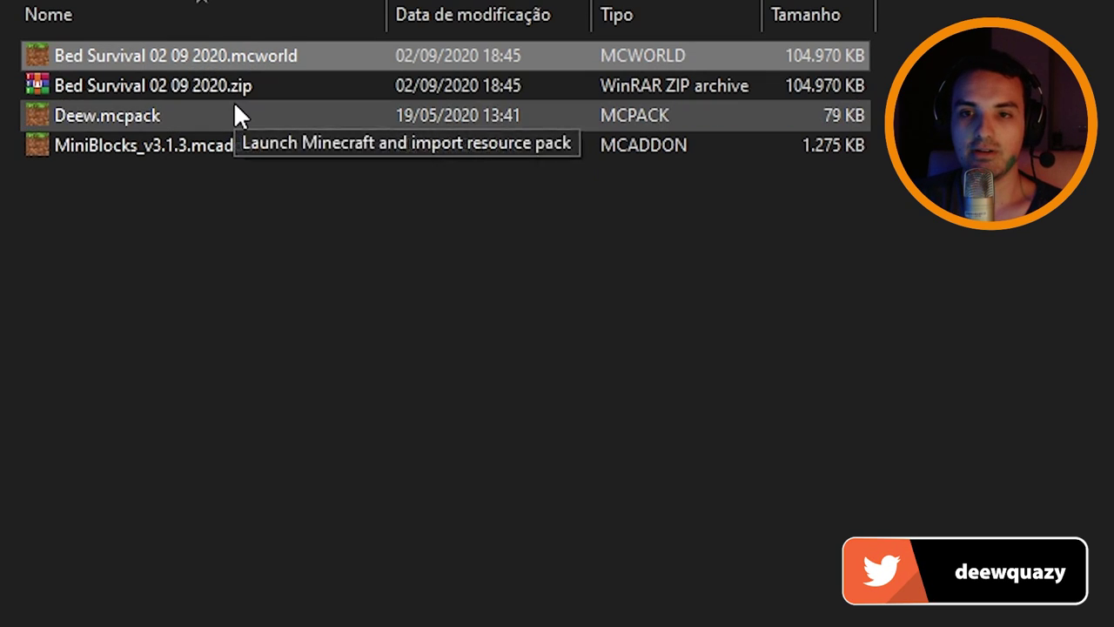
{"action": "left_click", "coordinate": [236, 113]}
Step: Open Bed Survival 02 09 2020.zip in WinRAR and look at its behavior_packs and resource_packs folders
{"action": "left_click", "coordinate": [231, 85]}
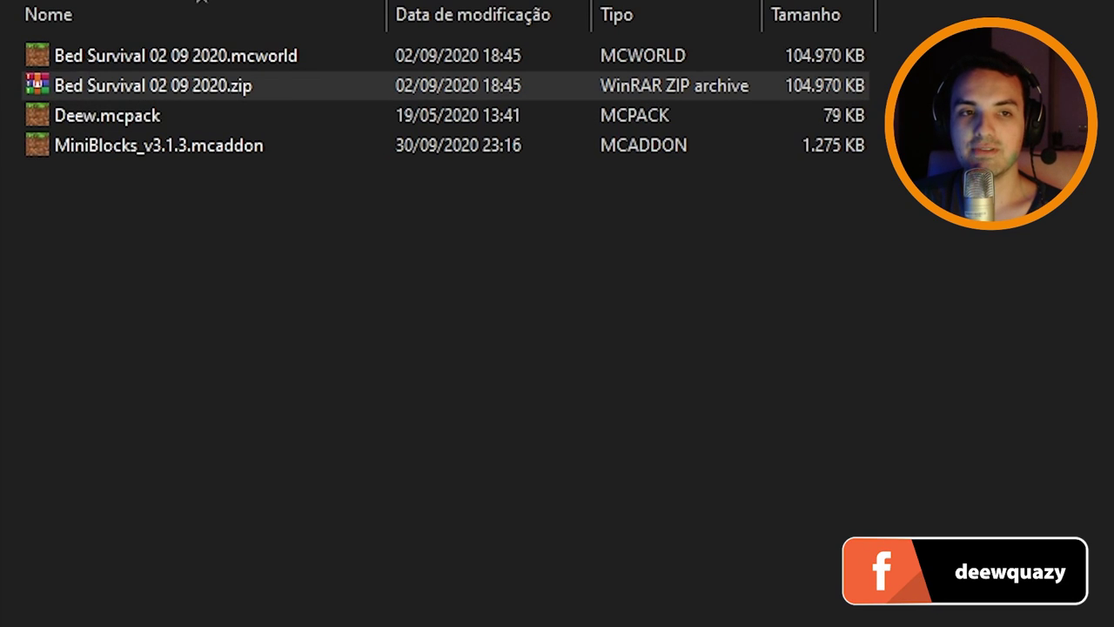
{"action": "left_click_drag", "start_coordinate": [831, 622], "coordinate": [704, 21]}
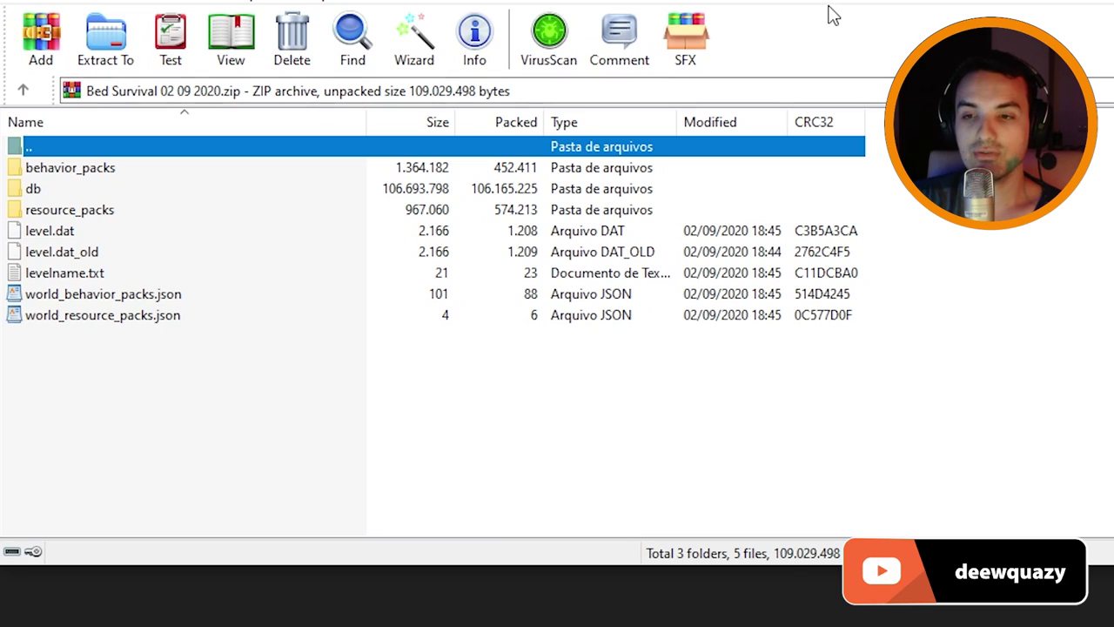
{"action": "left_click", "coordinate": [75, 171]}
{"action": "left_click", "coordinate": [76, 210]}
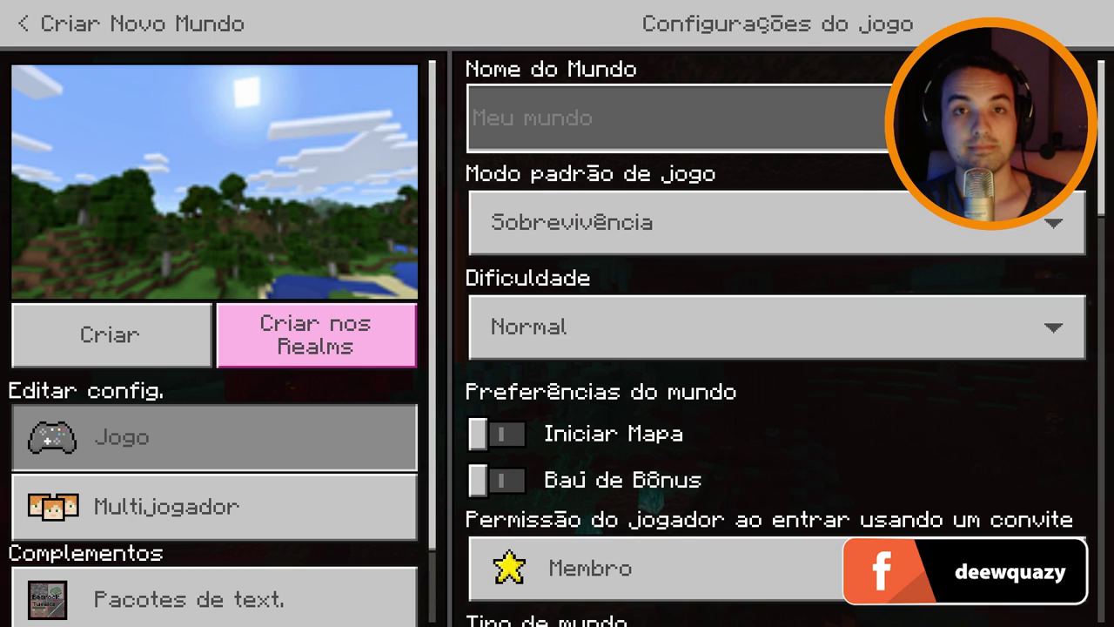
Step: Open the new world's texture pack settings and expand the Meus pacotes list
{"action": "scroll", "coordinate": [316, 335], "scroll_direction": "down", "scroll_amount": 2}
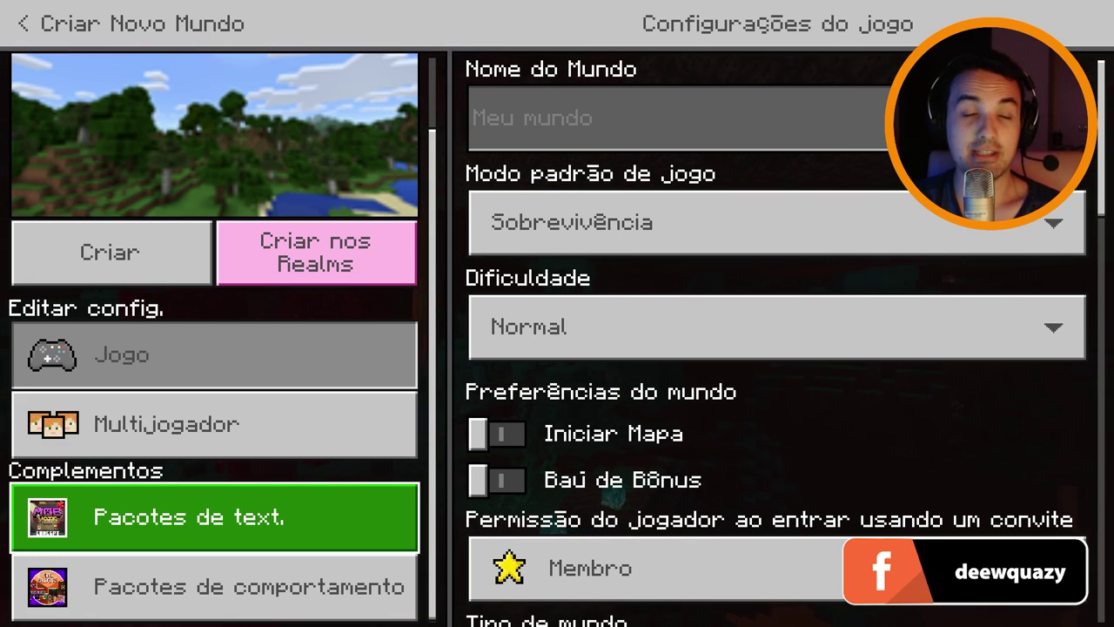
{"action": "left_click", "coordinate": [214, 517]}
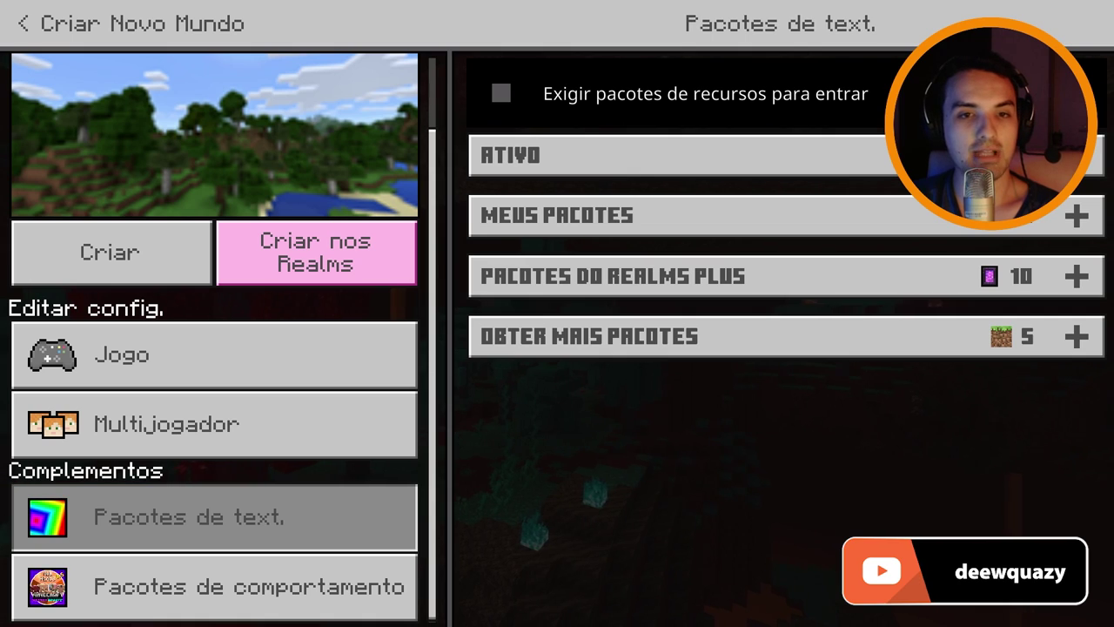
{"action": "left_click", "coordinate": [786, 215]}
Step: Find the Deew 1.16 texture pack among the owned packs and activate it for the new world
{"action": "key", "text": "Down"}
{"action": "key", "text": "Down"}
{"action": "key", "text": "Down"}
{"action": "key", "text": "Down"}
{"action": "key", "text": "Down"}
{"action": "key", "text": "Down"}
{"action": "key", "text": "Down"}
{"action": "key", "text": "Down"}
{"action": "key", "text": "Down"}
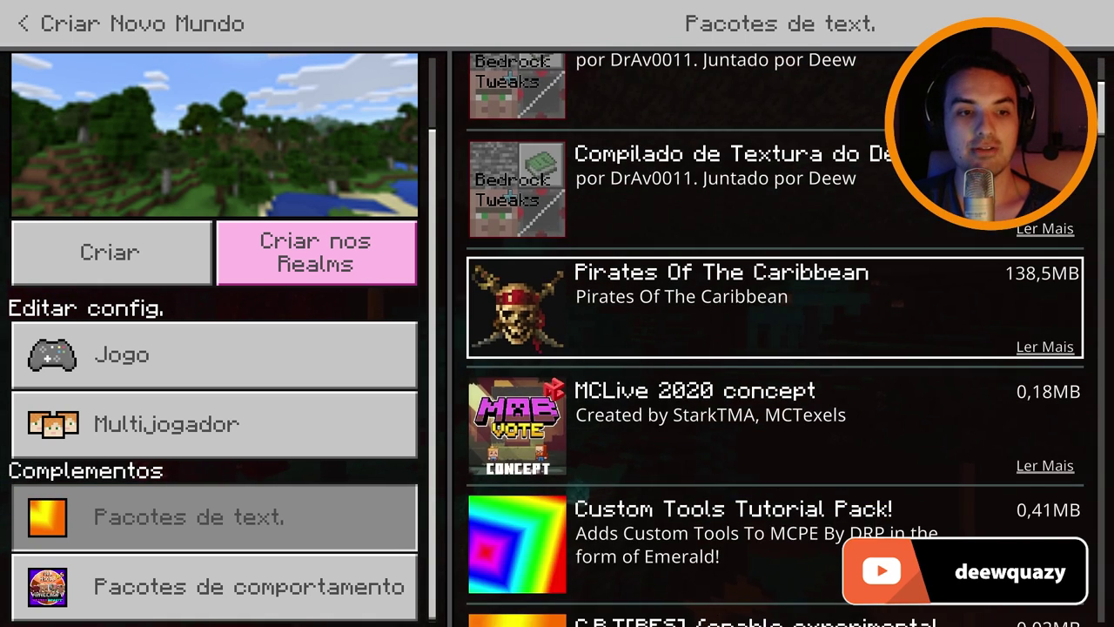
{"action": "key", "text": "Down"}
{"action": "key", "text": "Down"}
{"action": "key", "text": "Down"}
{"action": "key", "text": "Down"}
{"action": "key", "text": "Down"}
{"action": "key", "text": "Down"}
{"action": "key", "text": "Down"}
{"action": "key", "text": "Down"}
{"action": "key", "text": "Down"}
{"action": "key", "text": "Down"}
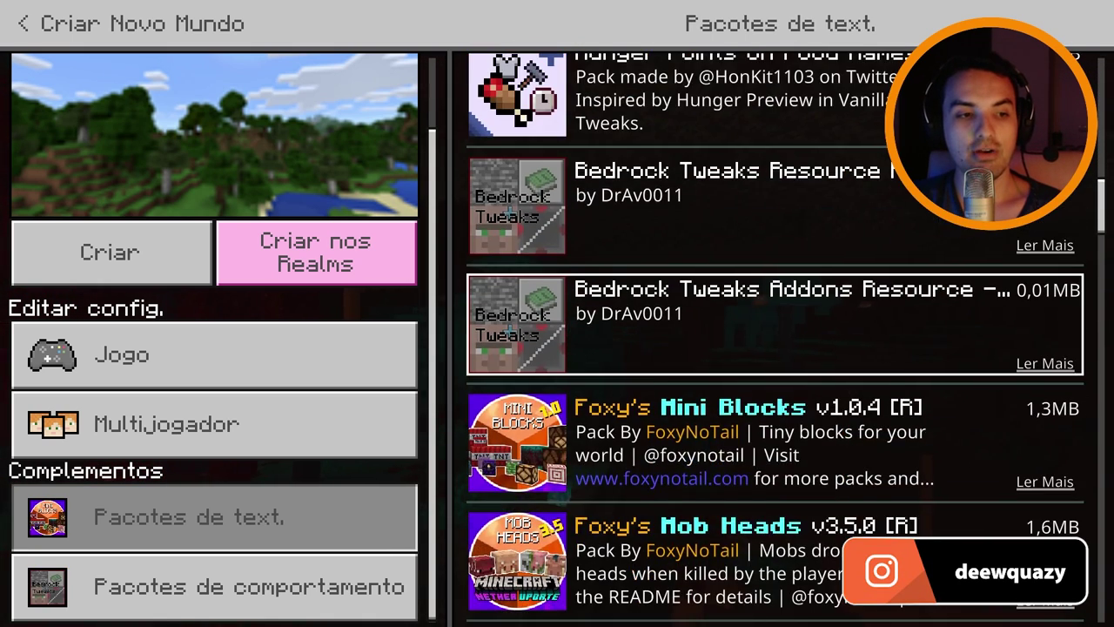
{"action": "key", "text": "Return"}
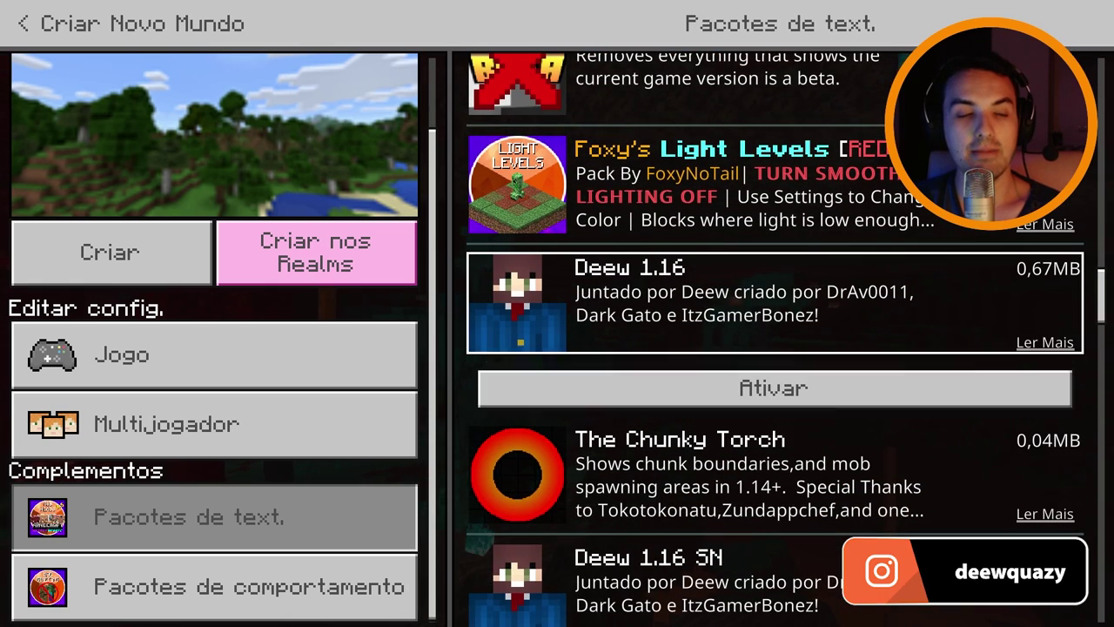
{"action": "key", "text": "Down"}
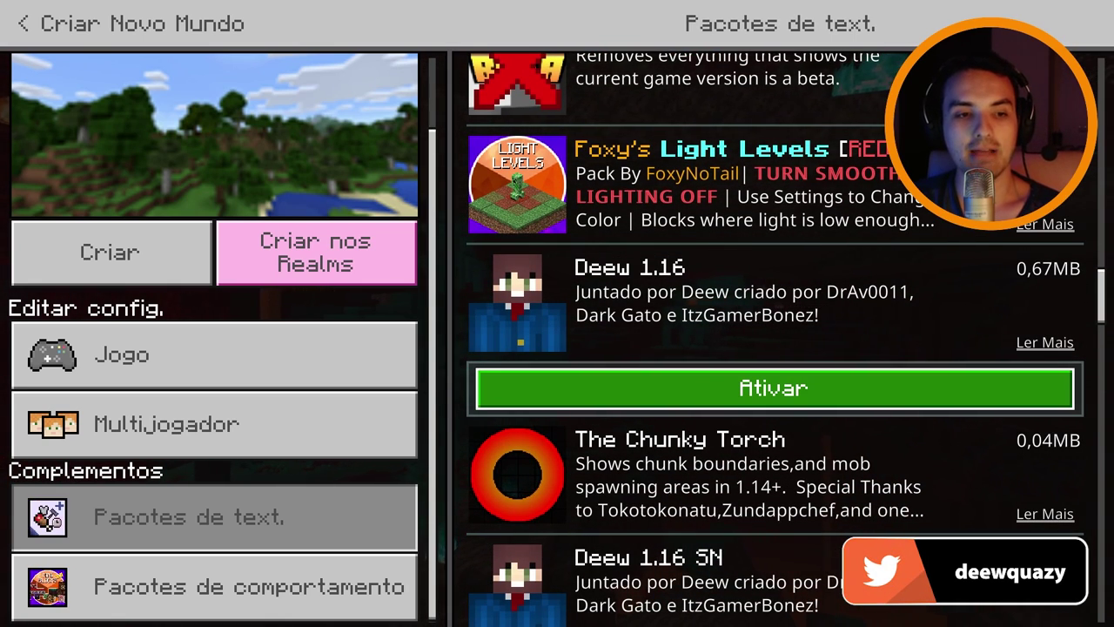
{"action": "key", "text": "Return"}
{"action": "key", "text": "Up"}
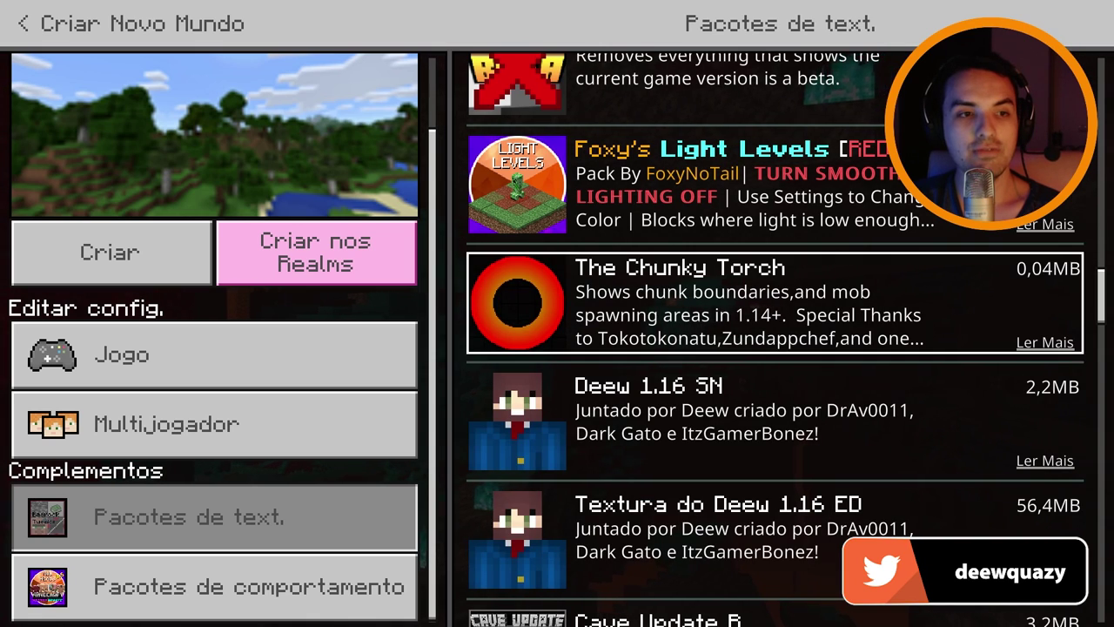
Step: Review the new world's active texture packs and create the world
{"action": "scroll", "coordinate": [775, 339], "scroll_direction": "up", "scroll_amount": 3}
{"action": "scroll", "coordinate": [774, 339], "scroll_direction": "up", "scroll_amount": 10}
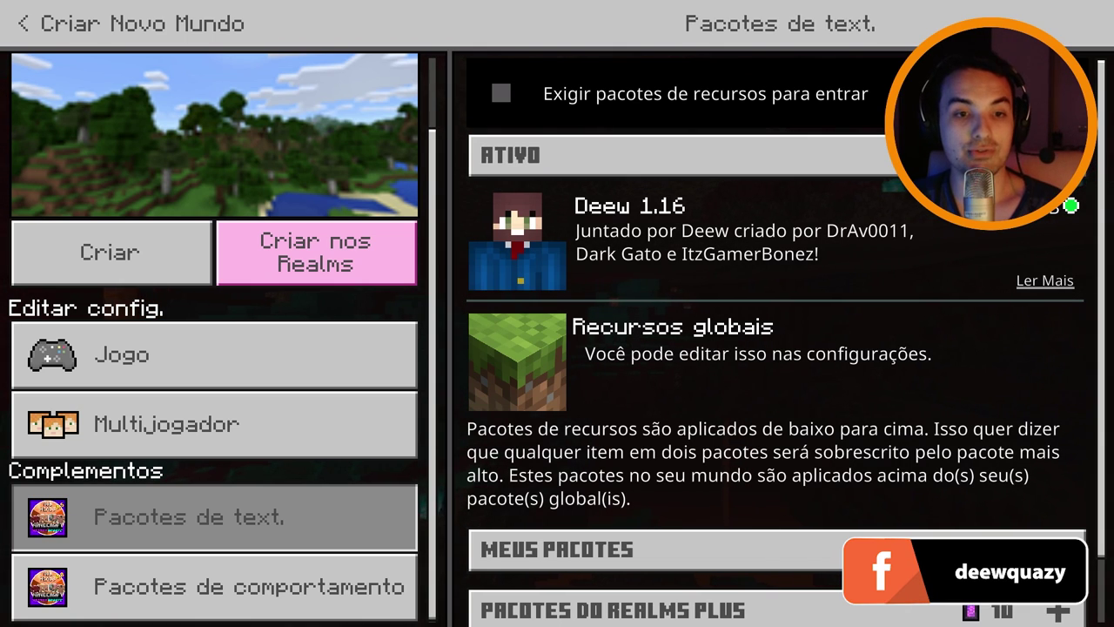
{"action": "left_click", "coordinate": [214, 517]}
{"action": "left_click", "coordinate": [109, 252]}
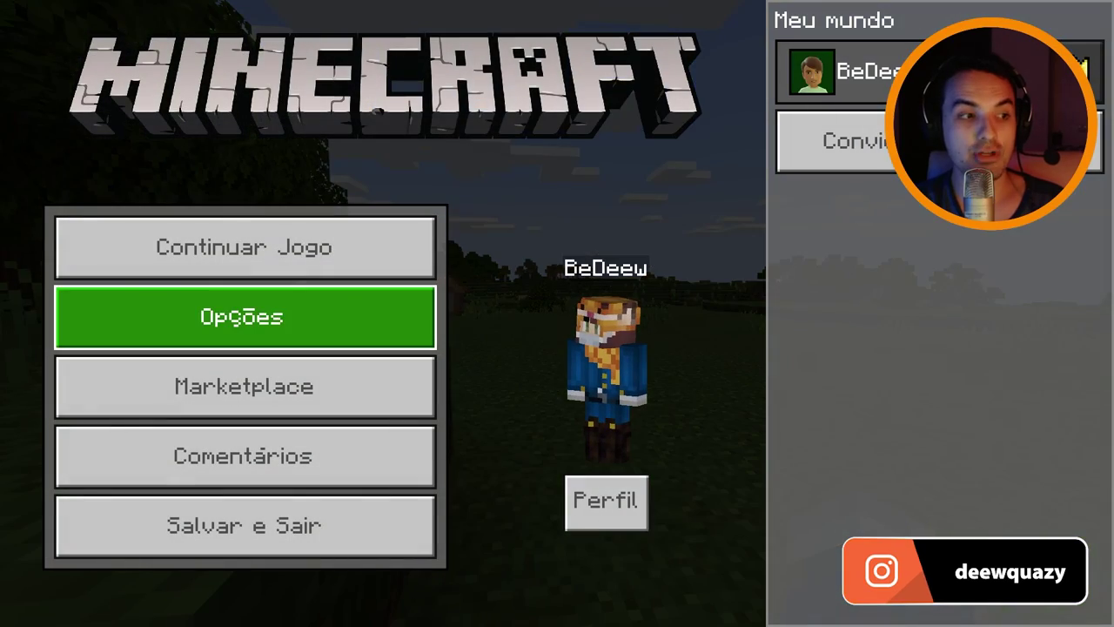
Step: Set the default game mode of the world Meu mundo to Criativo
{"action": "key", "text": "Escape"}
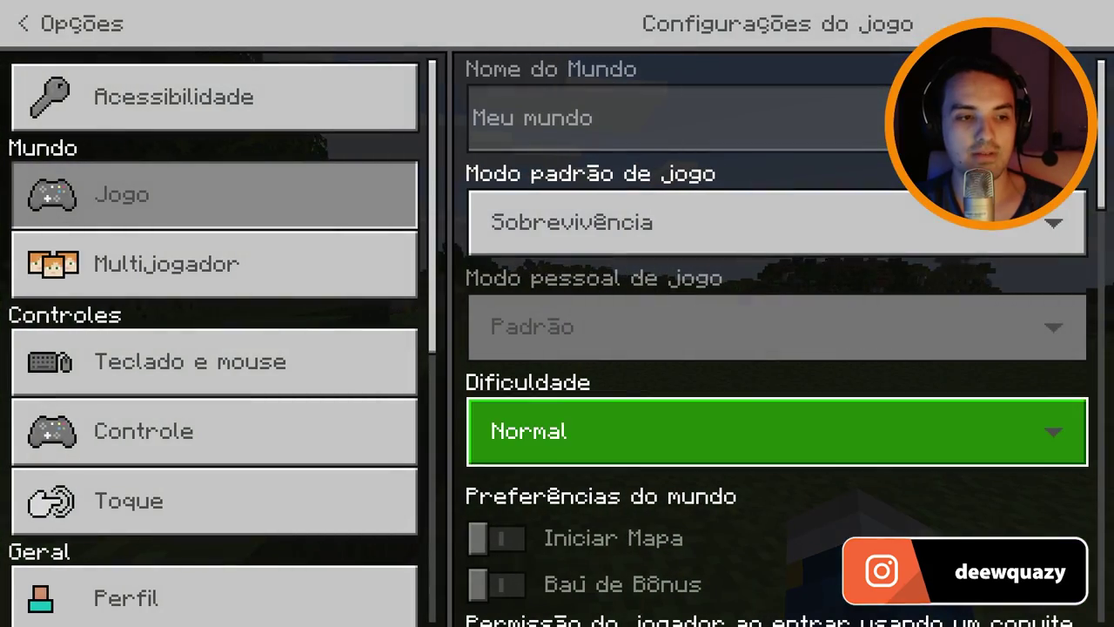
{"action": "left_click", "coordinate": [536, 250]}
{"action": "left_click", "coordinate": [554, 385]}
{"action": "key", "text": "Escape"}
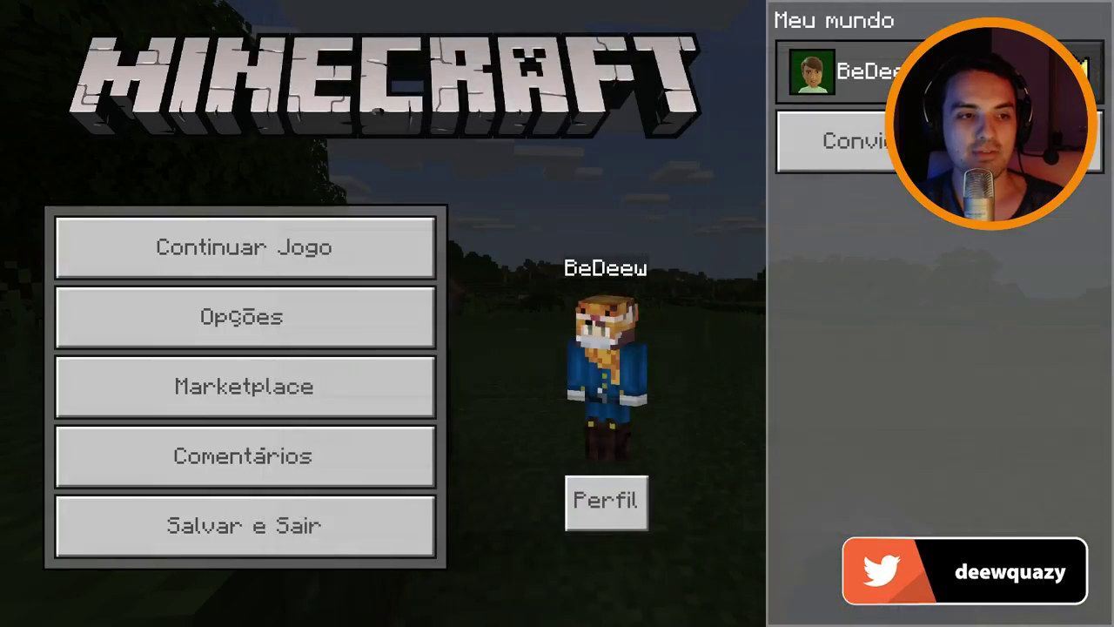
Step: Search the creative inventory for "esc", place a shield (Escudo) in the second hotbar slot and return to the game
{"action": "key", "text": "Escape"}
{"action": "key", "text": "e"}
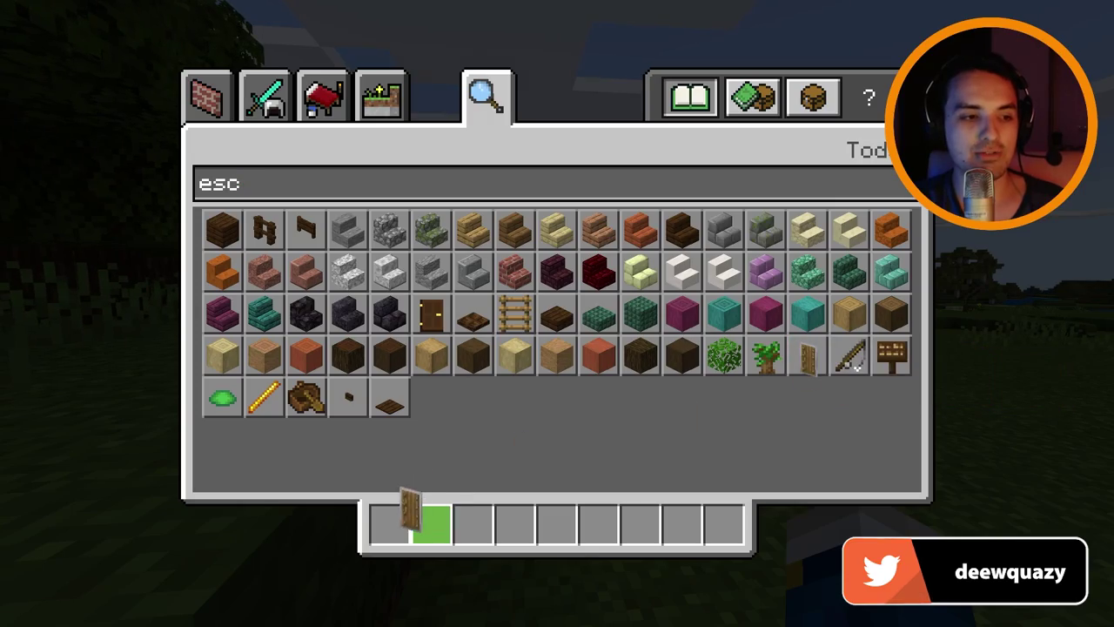
{"action": "key", "text": "Escape"}
{"action": "key", "text": "w"}
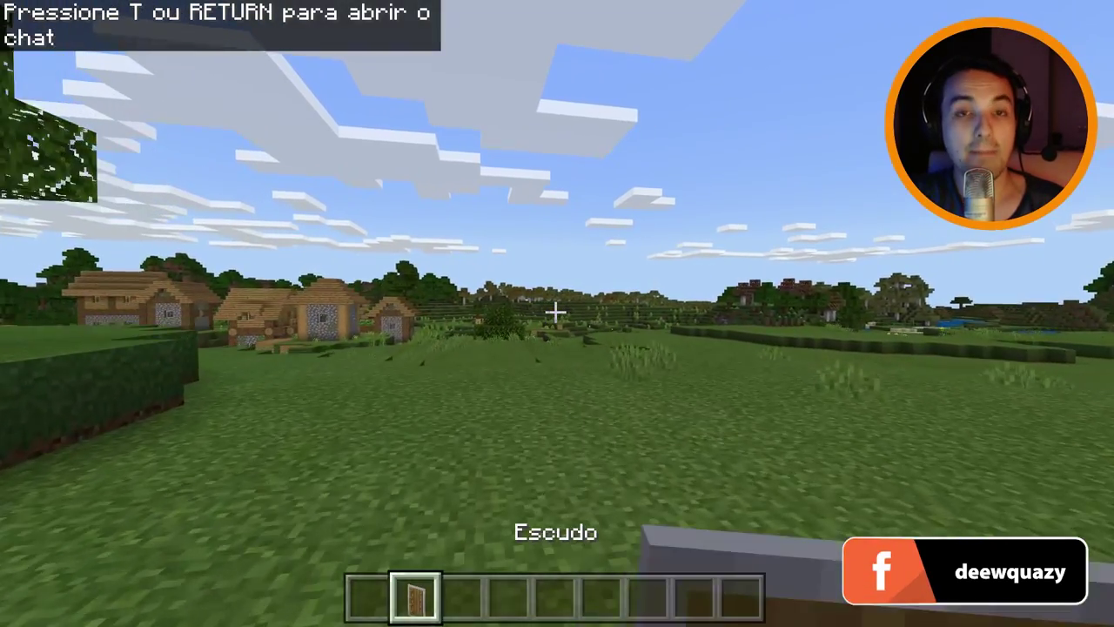
Step: View the character in third person and raise the shield while moving around to examine how it looks
{"action": "scroll", "coordinate": [555, 312], "scroll_direction": "up", "scroll_amount": 1}
{"action": "scroll", "coordinate": [555, 311], "scroll_direction": "down", "scroll_amount": 1}
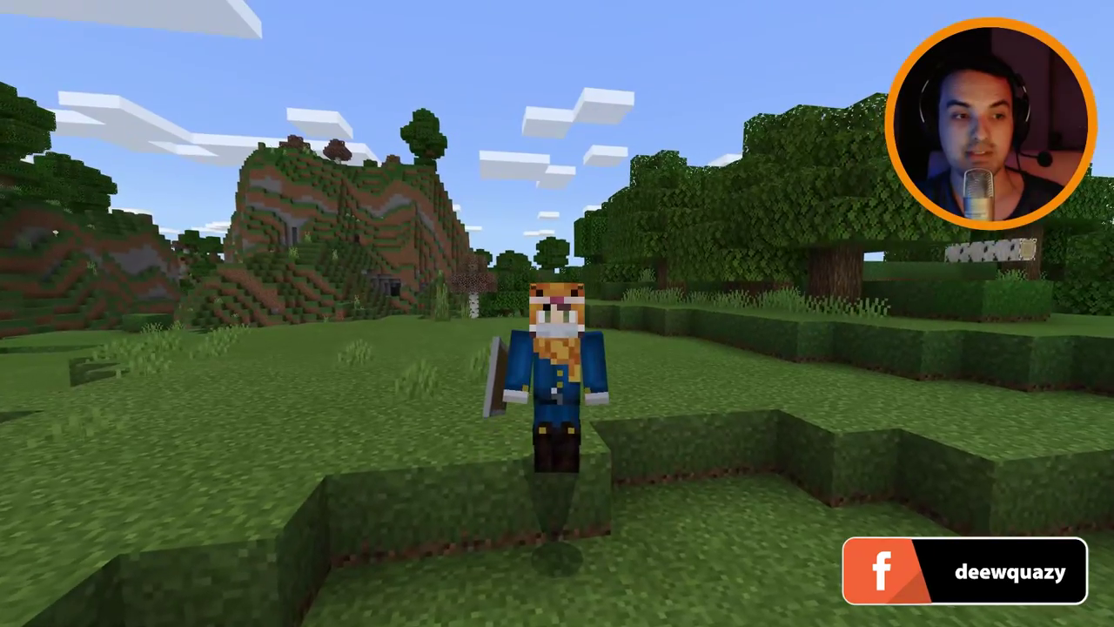
{"action": "right_click", "coordinate": [555, 311]}
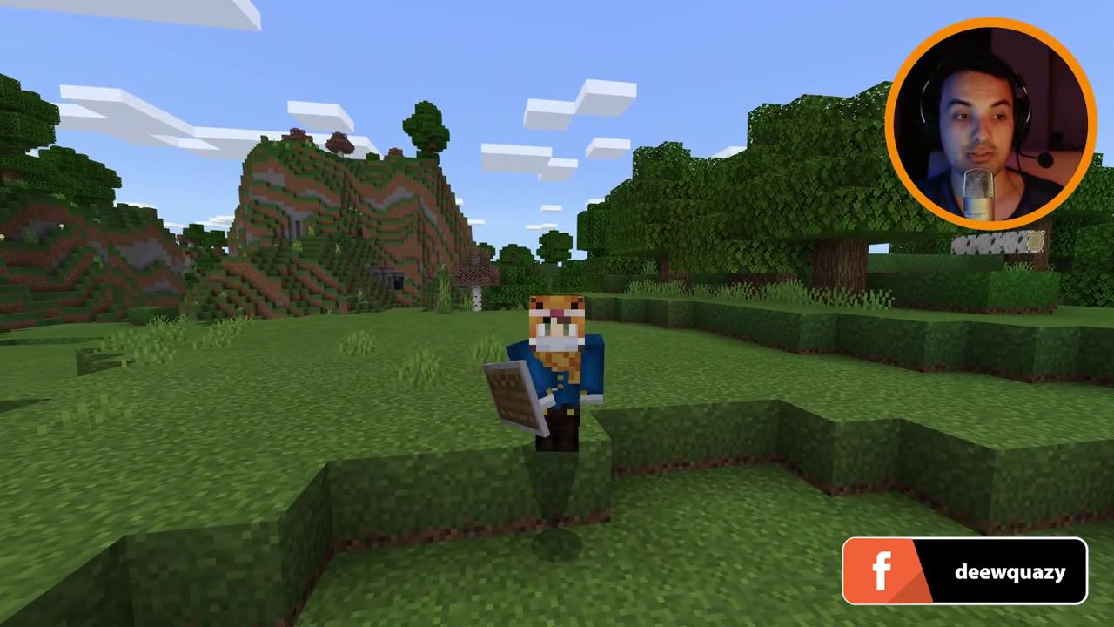
{"action": "key", "text": "shift"}
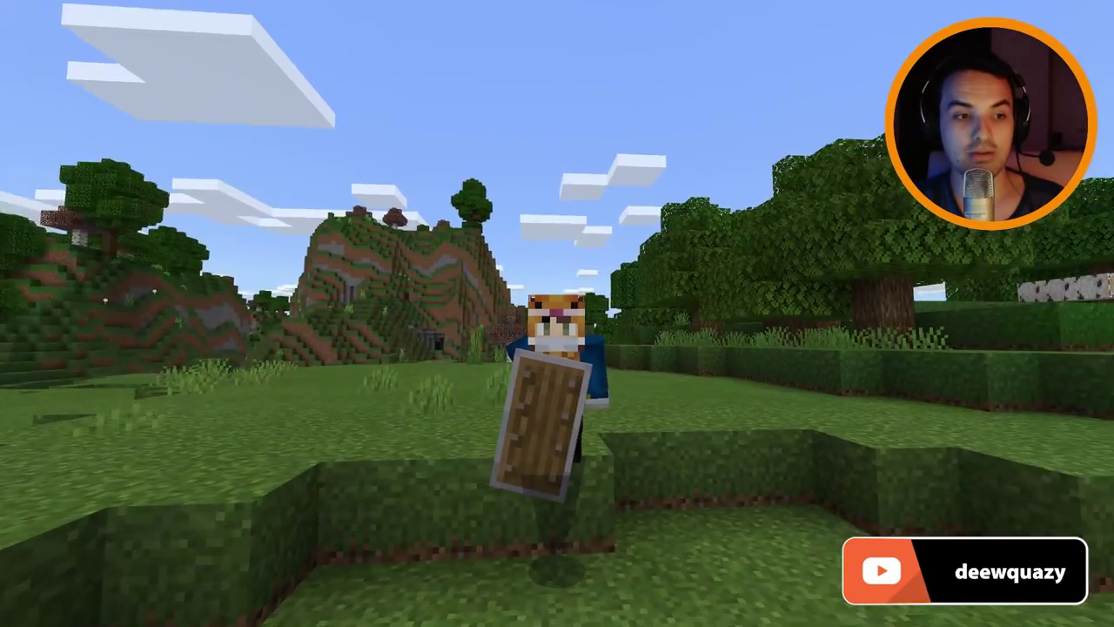
{"action": "key", "text": "w"}
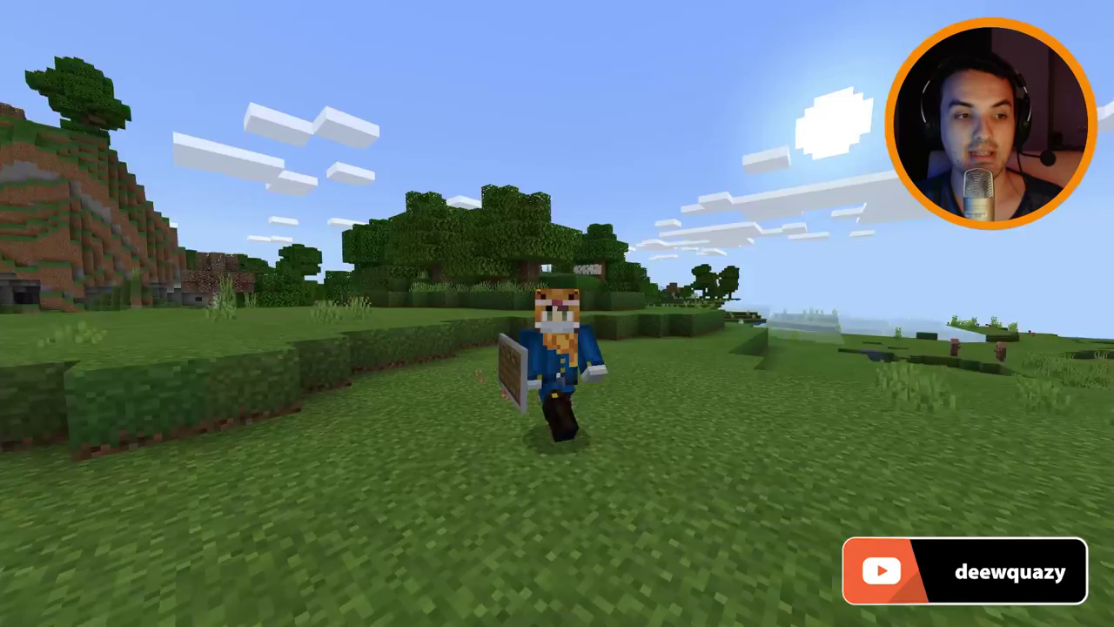
{"action": "right_click", "coordinate": [555, 311]}
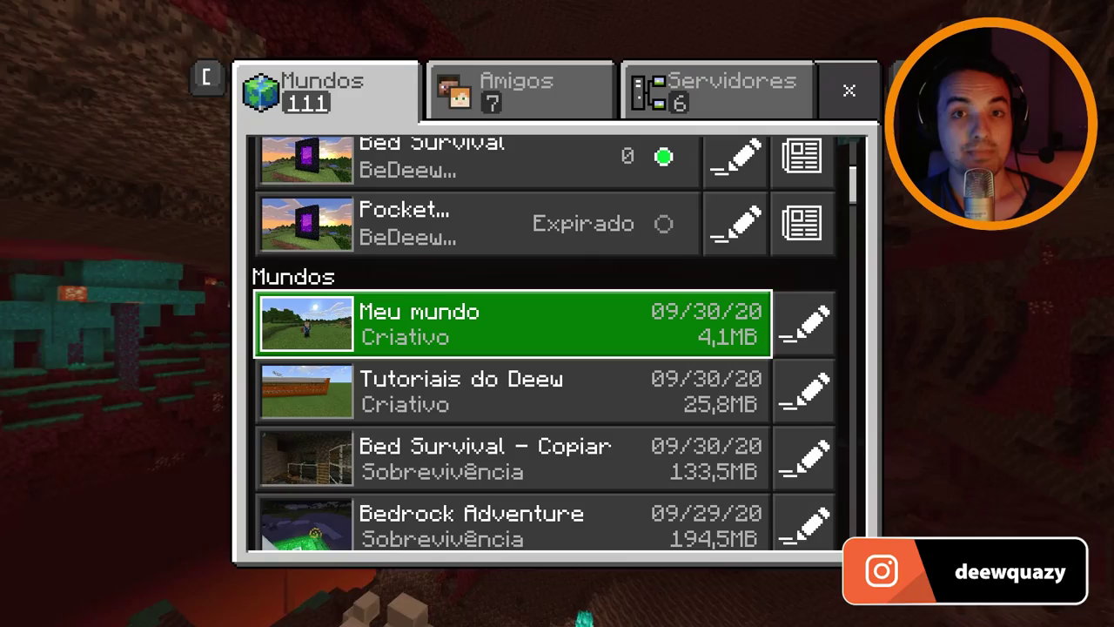
{"action": "key", "text": "Right"}
{"action": "key", "text": "Left"}
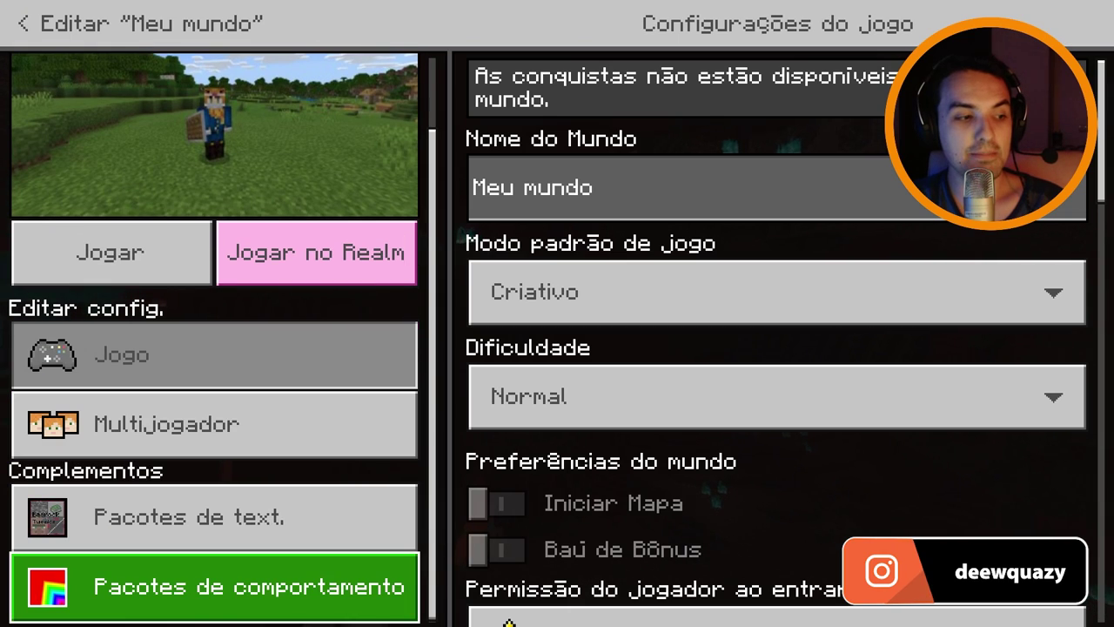
{"action": "left_click", "coordinate": [214, 586]}
{"action": "left_click", "coordinate": [675, 146]}
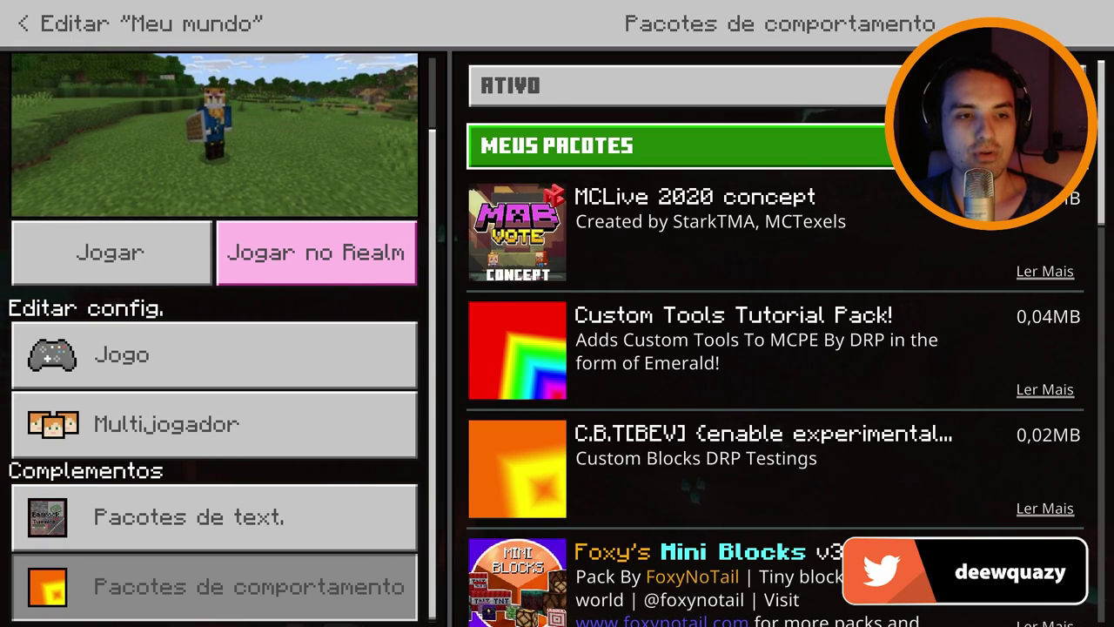
{"action": "scroll", "coordinate": [774, 339], "scroll_direction": "down", "scroll_amount": 4}
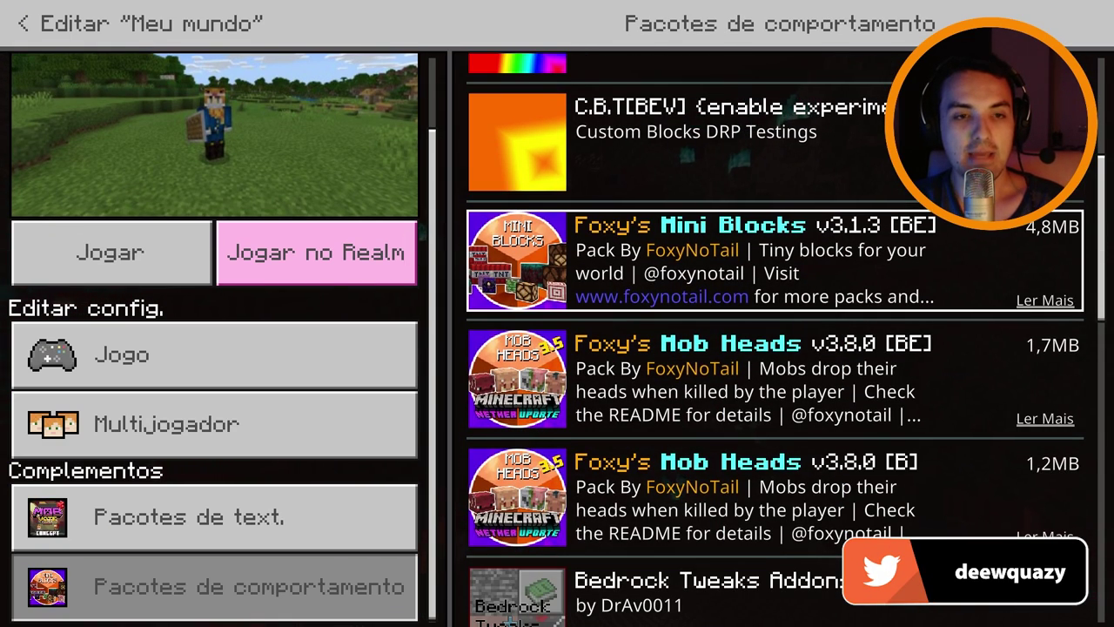
{"action": "left_click", "coordinate": [775, 260]}
{"action": "left_click", "coordinate": [774, 346]}
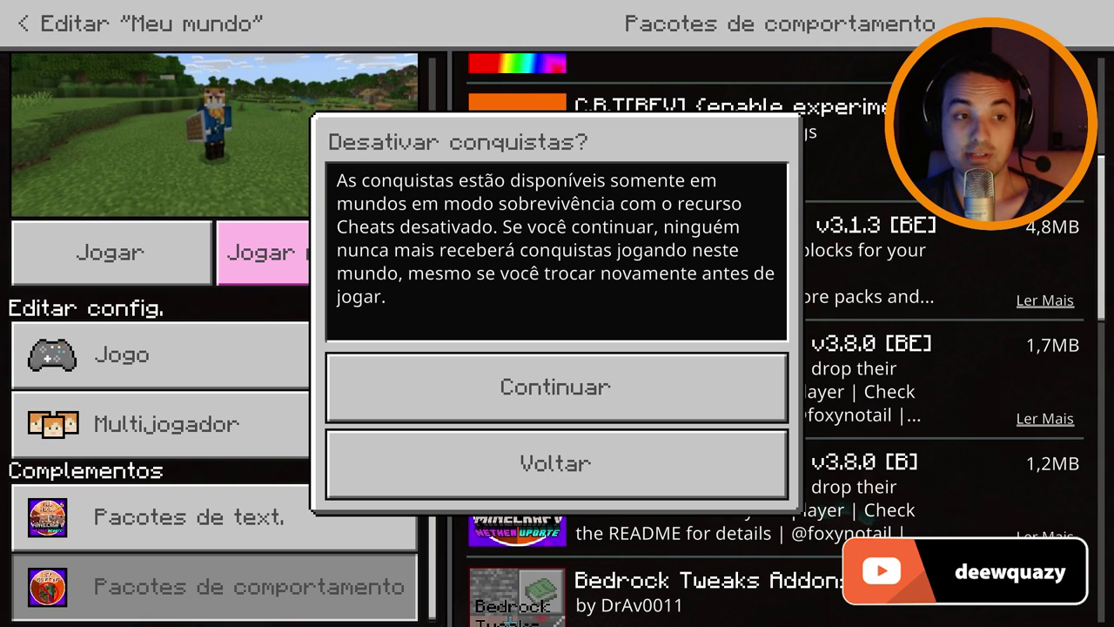
{"action": "left_click", "coordinate": [556, 386]}
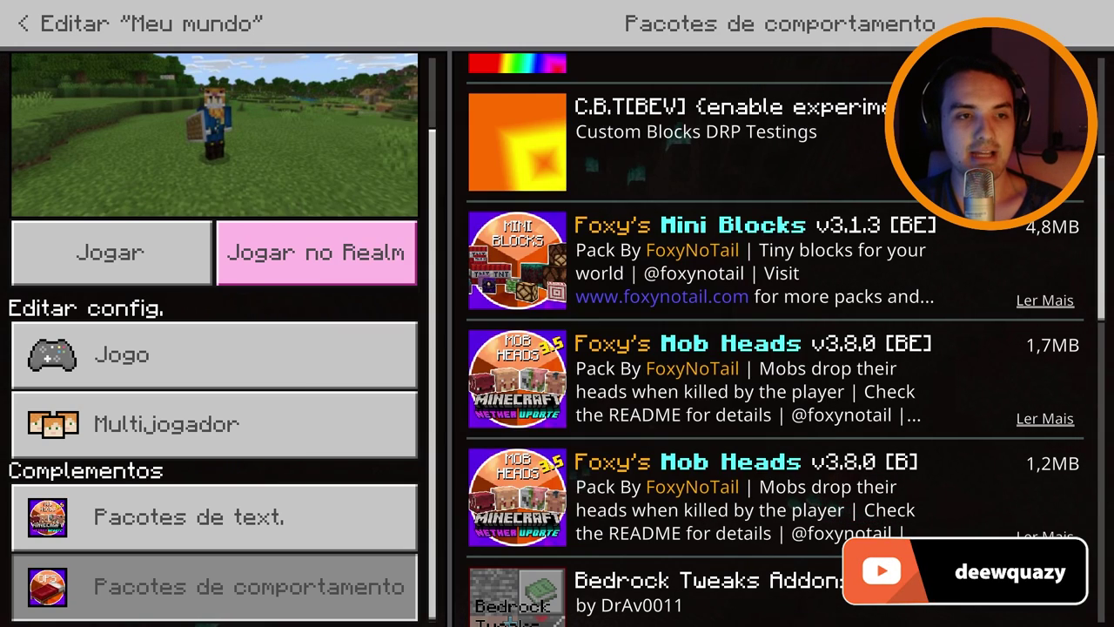
{"action": "left_click", "coordinate": [774, 261]}
{"action": "key", "text": "Return"}
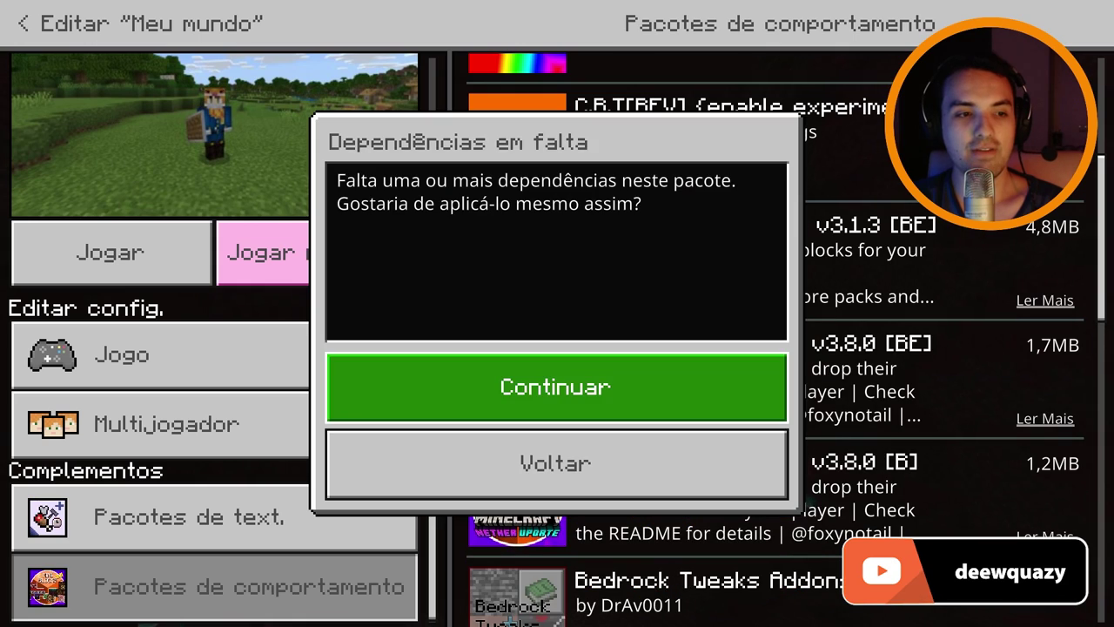
{"action": "key", "text": "Return"}
Step: Review the active behavior packs of the world Meu mundo
{"action": "key", "text": "Up"}
{"action": "key", "text": "Up"}
{"action": "key", "text": "Up"}
{"action": "key", "text": "Up"}
{"action": "key", "text": "Up"}
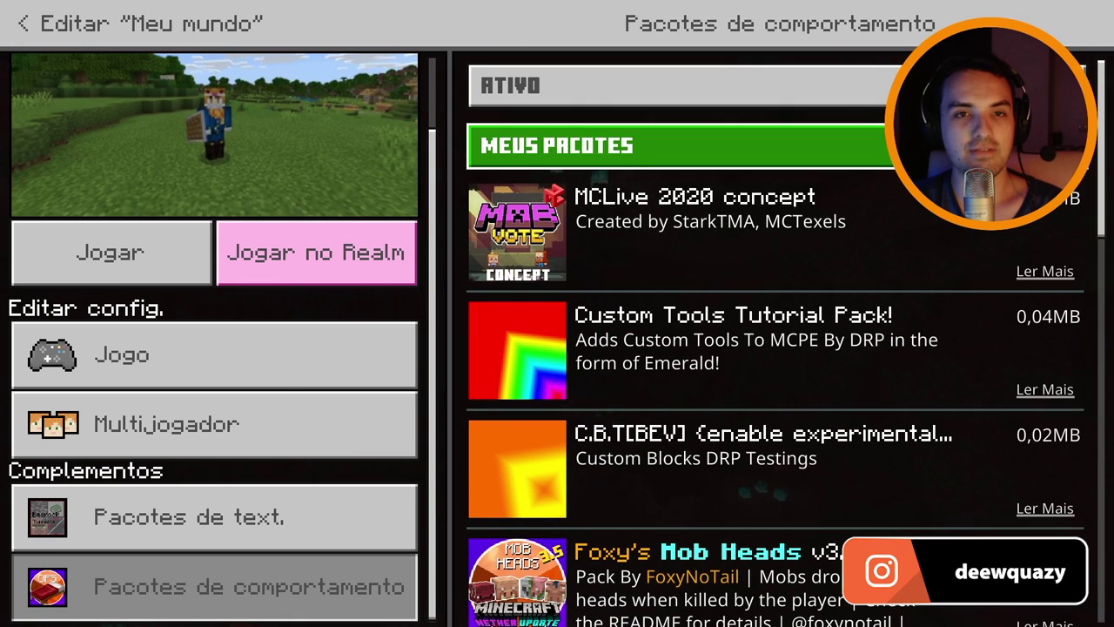
{"action": "key", "text": "Up"}
{"action": "key", "text": "Down"}
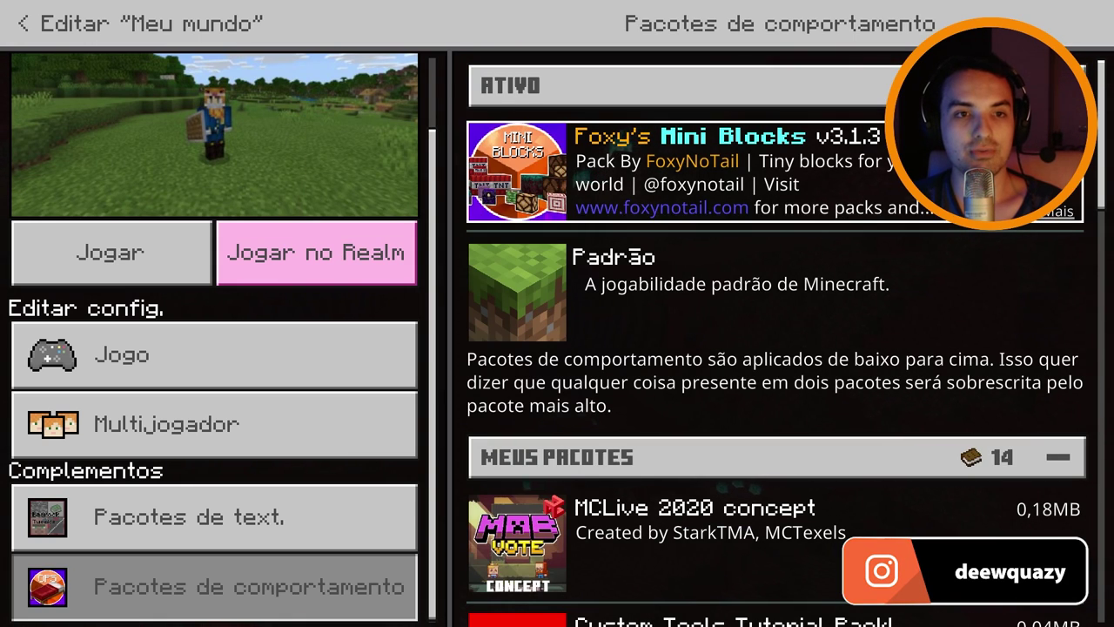
Step: Open the world's texture packs, review the active ones and list the available packs
{"action": "key", "text": "Left"}
{"action": "key", "text": "Return"}
{"action": "key", "text": "Up"}
{"action": "key", "text": "Down"}
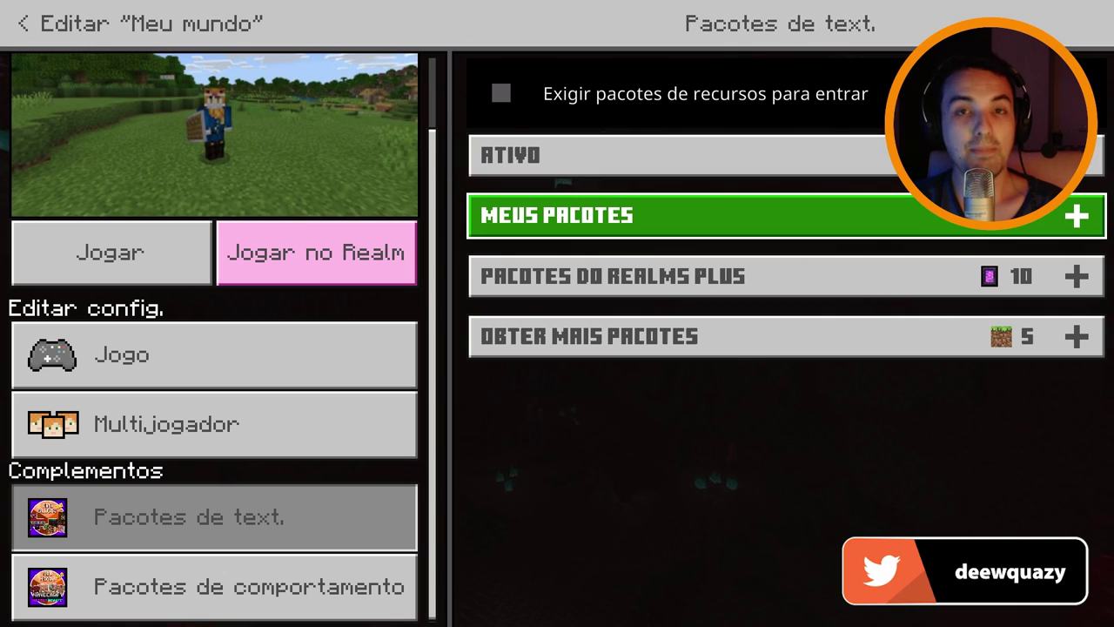
{"action": "key", "text": "Return"}
{"action": "key", "text": "Up"}
{"action": "key", "text": "Return"}
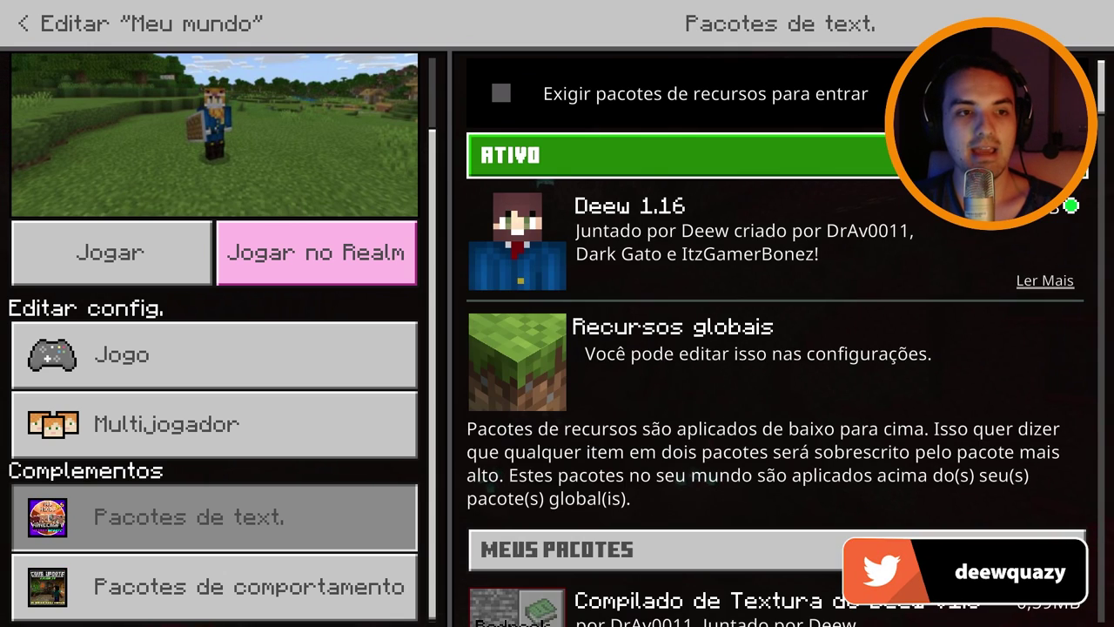
{"action": "key", "text": "Return"}
{"action": "key", "text": "Down"}
{"action": "key", "text": "Down"}
{"action": "key", "text": "Down"}
{"action": "key", "text": "Down"}
{"action": "key", "text": "Down"}
{"action": "key", "text": "Down"}
{"action": "key", "text": "Down"}
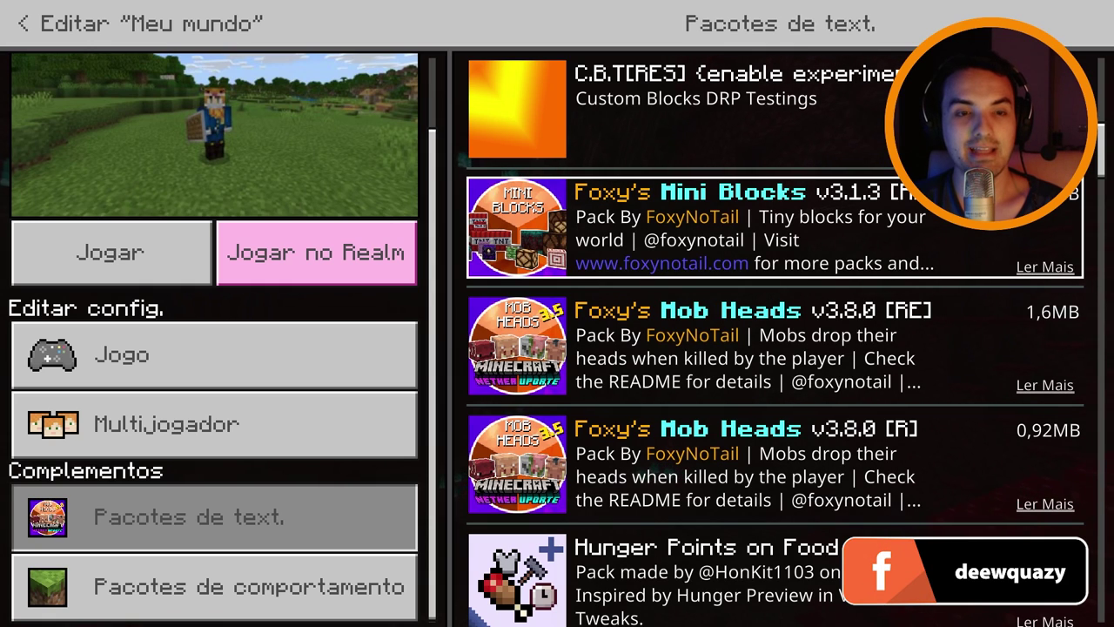
{"action": "key", "text": "Return"}
{"action": "key", "text": "Return"}
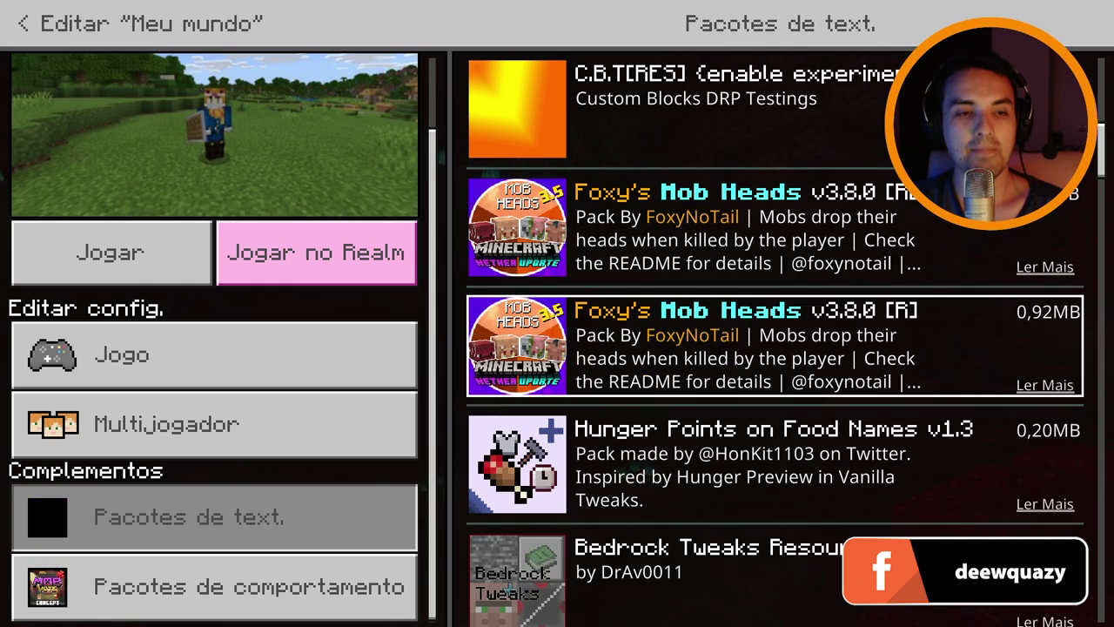
{"action": "key", "text": "Return"}
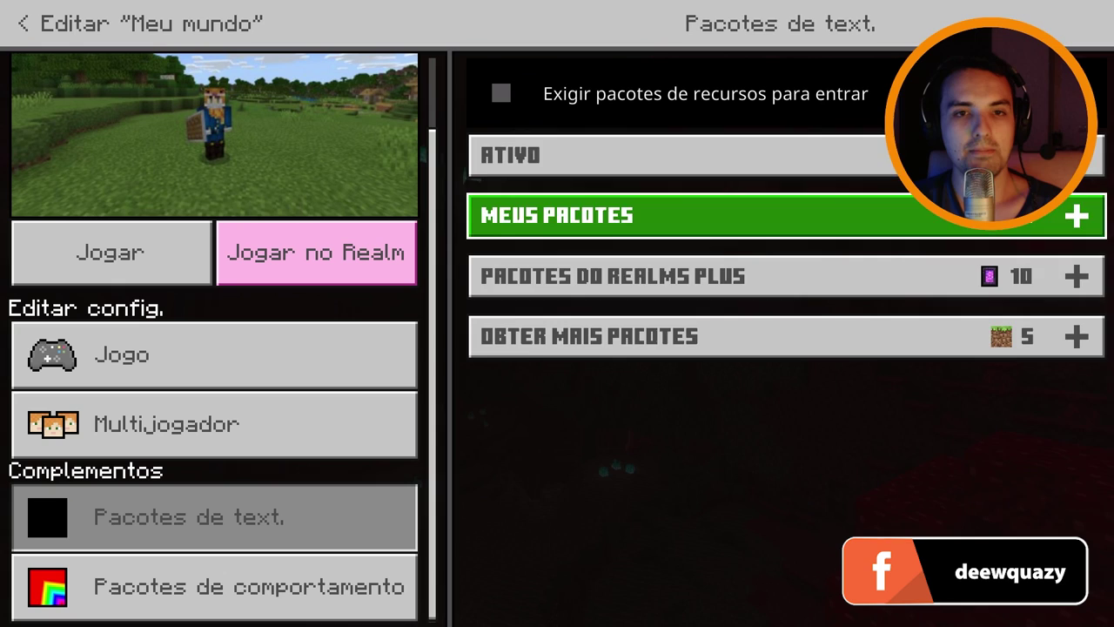
{"action": "key", "text": "Up"}
{"action": "key", "text": "Return"}
Step: Return to the world's behavior packs and activate the Mob Griefing pack
{"action": "key", "text": "Down"}
{"action": "key", "text": "Left"}
{"action": "key", "text": "Down"}
{"action": "key", "text": "Return"}
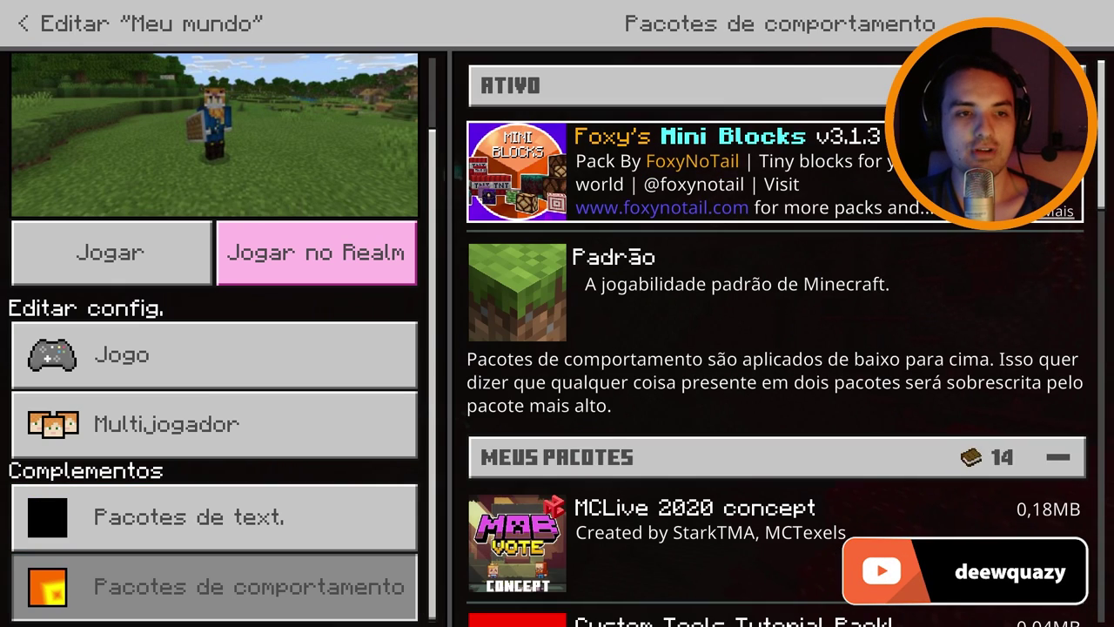
{"action": "scroll", "coordinate": [775, 248], "scroll_direction": "down", "scroll_amount": 6}
{"action": "key", "text": "Down"}
{"action": "key", "text": "Down"}
{"action": "key", "text": "Down"}
{"action": "key", "text": "Down"}
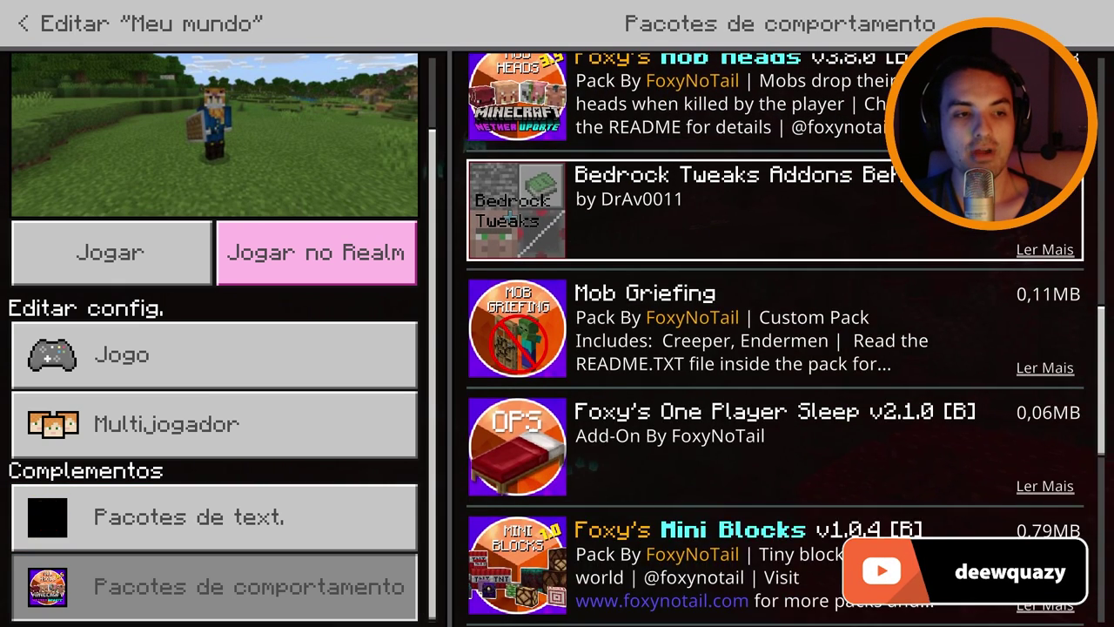
{"action": "key", "text": "Up"}
{"action": "key", "text": "Return"}
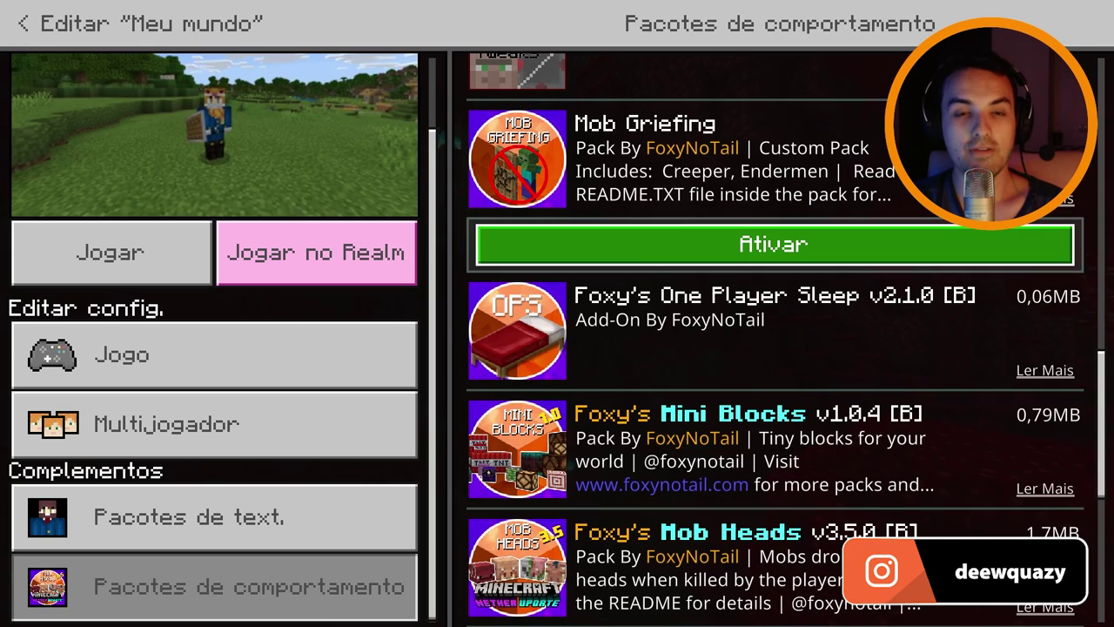
{"action": "key", "text": "Return"}
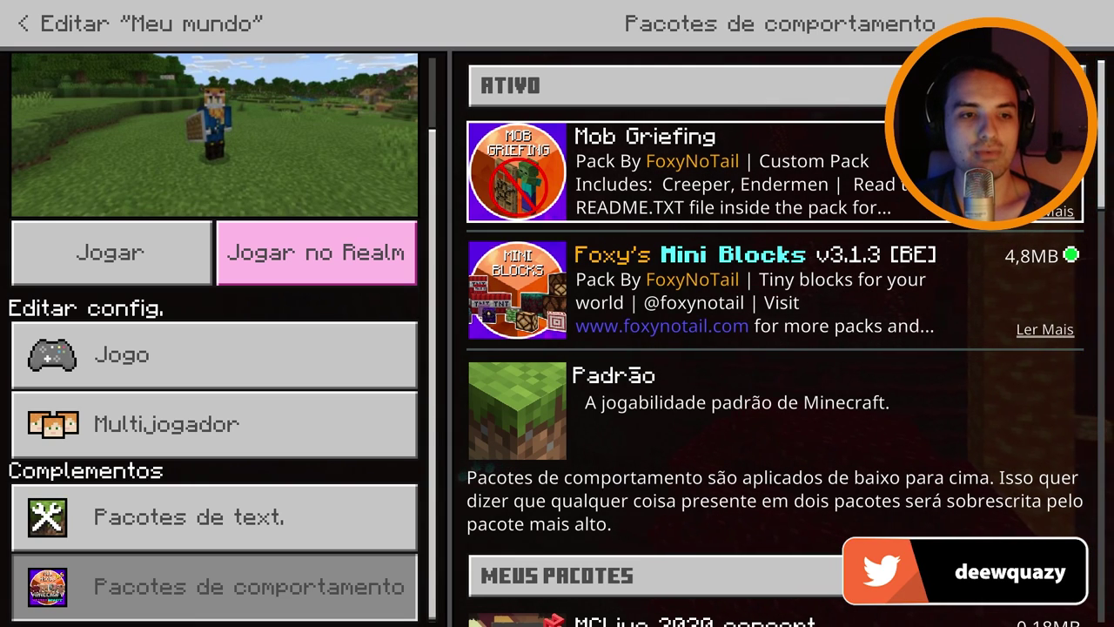
Step: Start playing the world Meu mundo with the applied packs
{"action": "key", "text": "Down"}
{"action": "key", "text": "Left"}
{"action": "key", "text": "Left"}
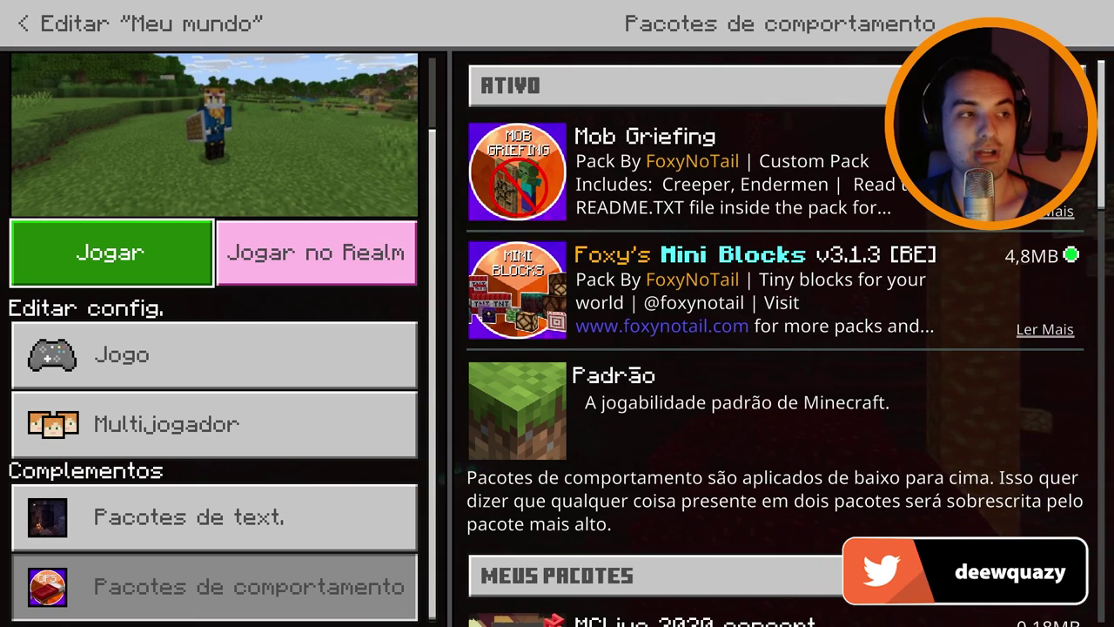
{"action": "key", "text": "Return"}
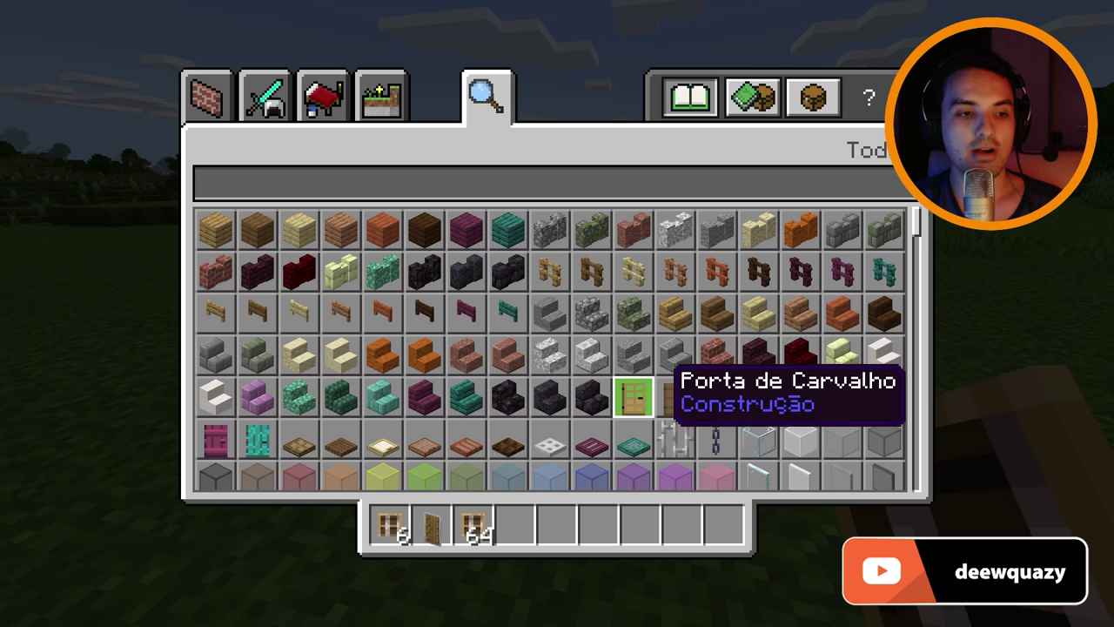
Step: Browse the mini blocks in the creative inventory, put a Target Mini Block in the fourth hotbar slot and return to the game
{"action": "key", "text": "Up"}
{"action": "key", "text": "Up"}
{"action": "key", "text": "Right"}
{"action": "key", "text": "Right"}
{"action": "key", "text": "Right"}
{"action": "scroll", "coordinate": [550, 348], "scroll_direction": "down", "scroll_amount": 20}
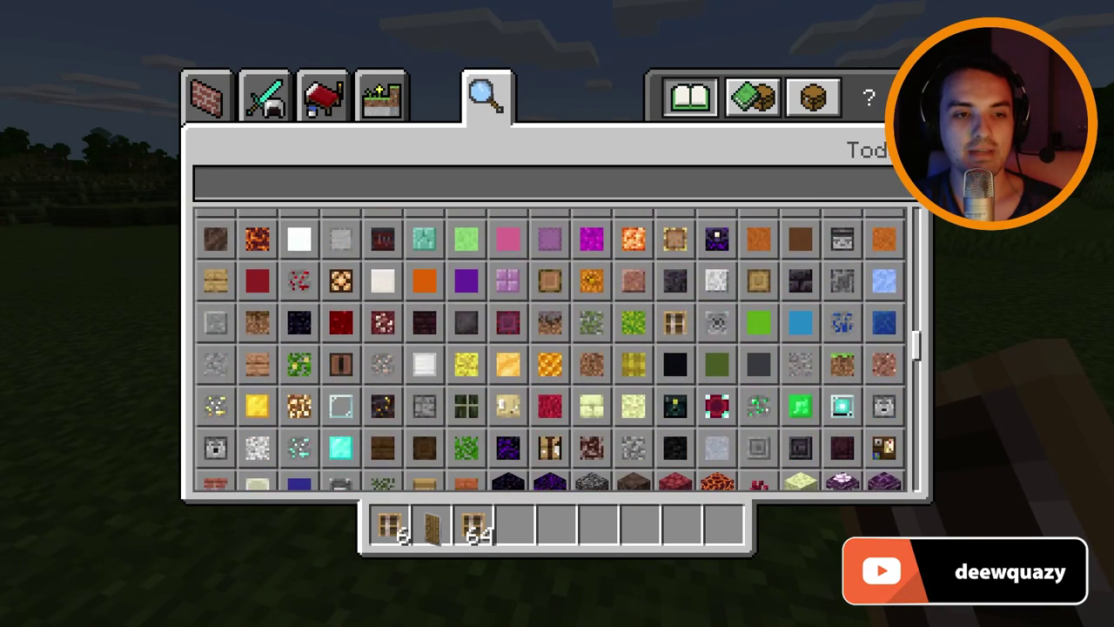
{"action": "scroll", "coordinate": [550, 348], "scroll_direction": "up", "scroll_amount": 3}
{"action": "scroll", "coordinate": [550, 348], "scroll_direction": "down", "scroll_amount": 2}
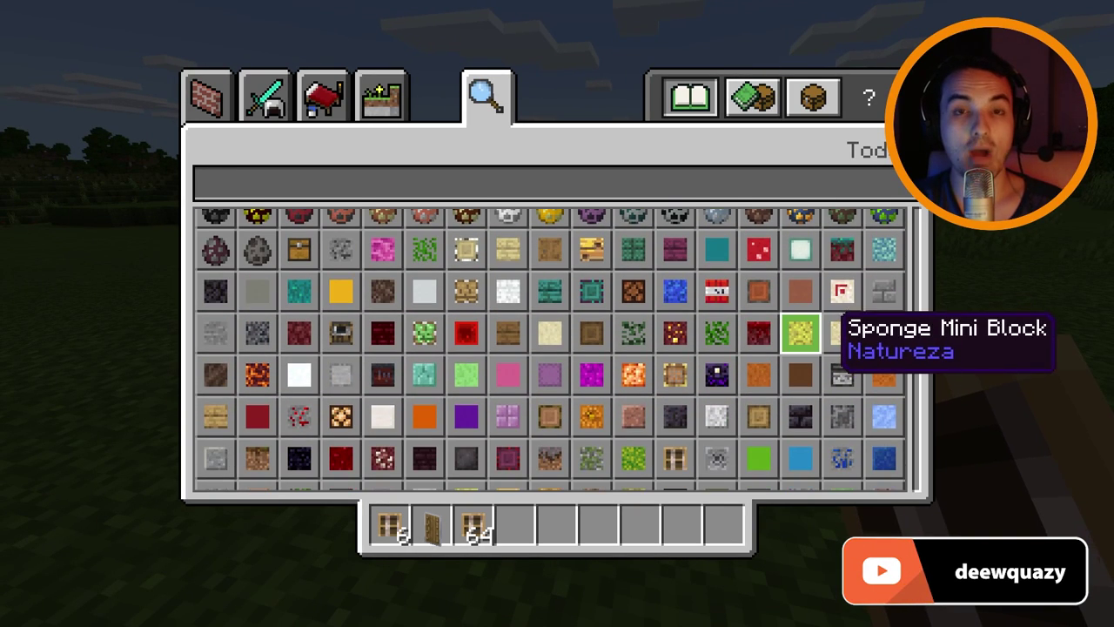
{"action": "key", "text": "e"}
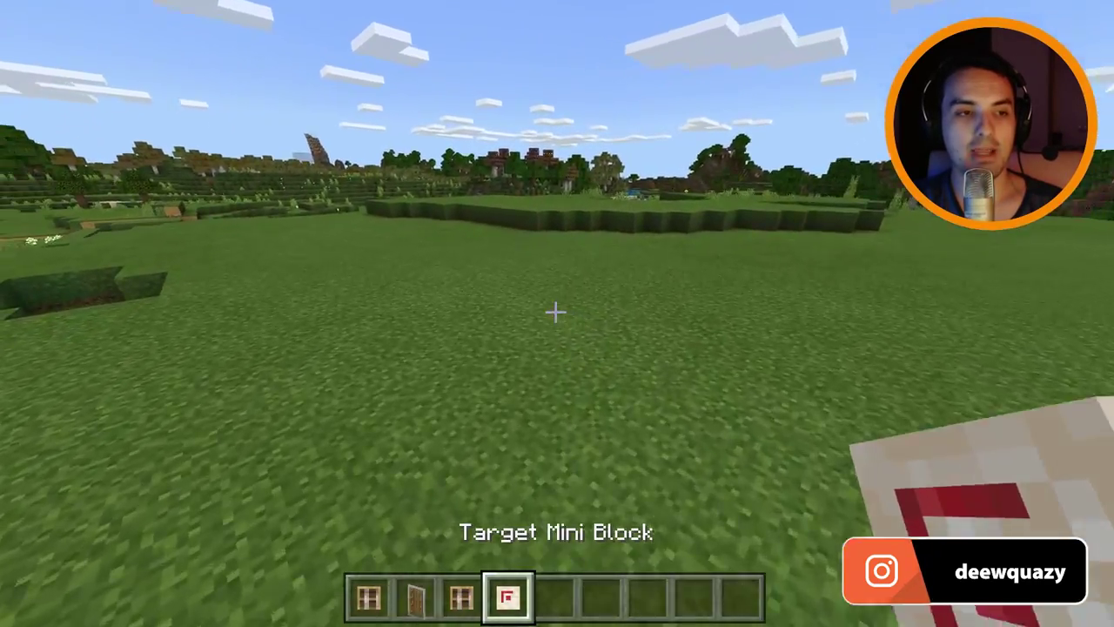
Step: Place several Target Mini Blocks on the grass
{"action": "right_click", "coordinate": [556, 311]}
{"action": "right_click", "coordinate": [555, 311]}
{"action": "right_click", "coordinate": [555, 312]}
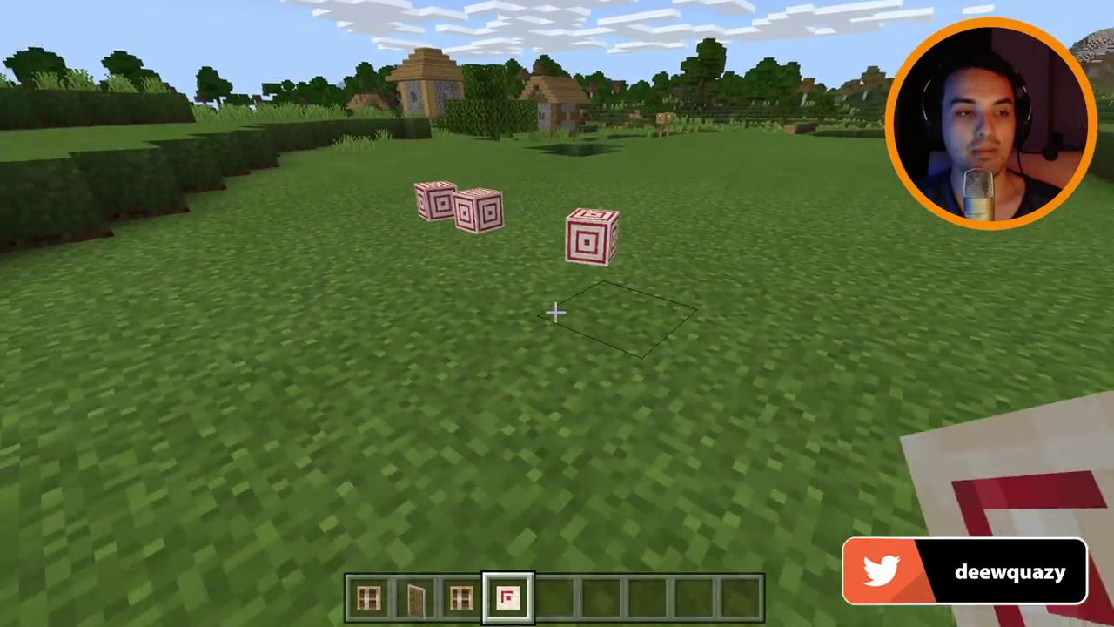
{"action": "right_click", "coordinate": [555, 311]}
{"action": "right_click", "coordinate": [556, 312]}
Step: Search the creative inventory for "cree", put the creeper spawn egg in the first hotbar slot and spawn a creeper on the grass
{"action": "scroll", "coordinate": [555, 312], "scroll_direction": "down", "scroll_amount": 1}
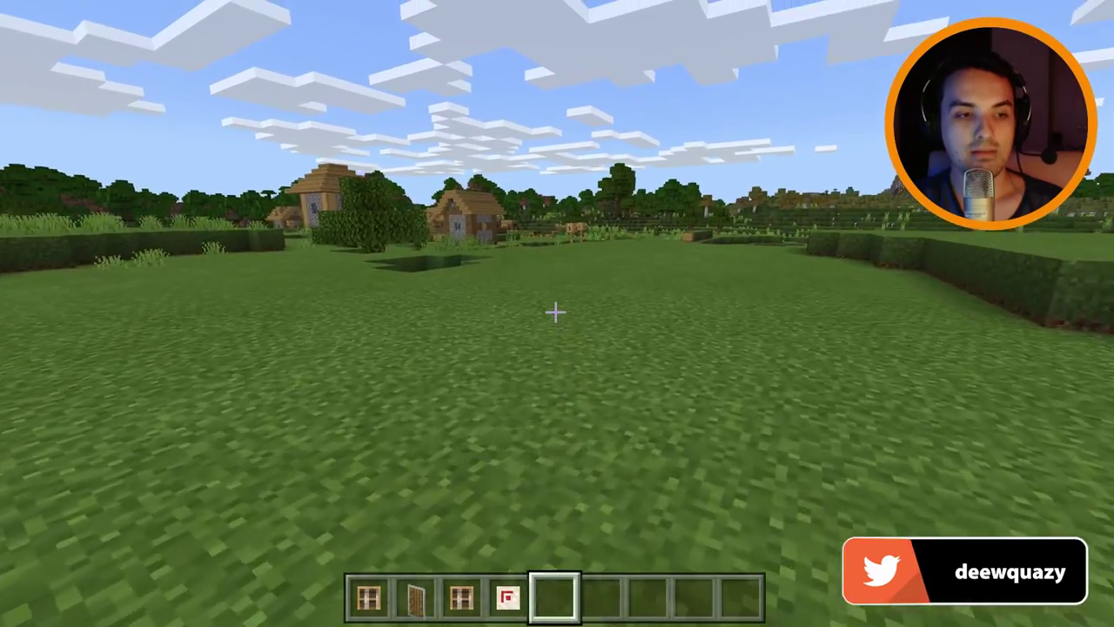
{"action": "key", "text": "e"}
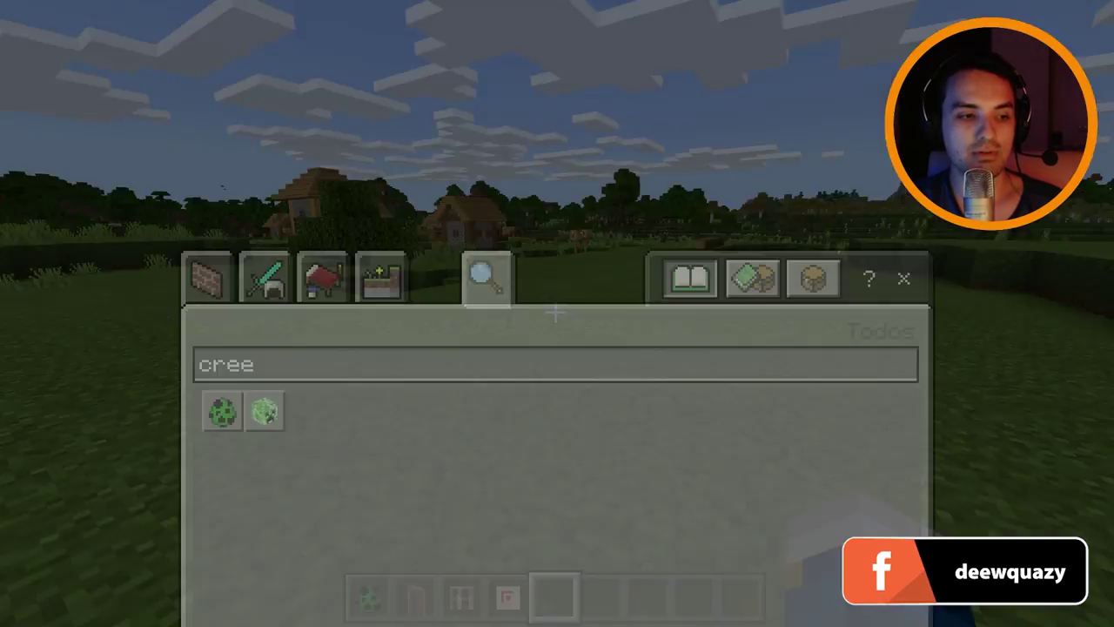
{"action": "key", "text": "e"}
{"action": "right_click", "coordinate": [555, 311]}
Step: Switch to survival mode with the command /gamemode 0
{"action": "key", "text": "slash"}
{"action": "type", "text": "a"}
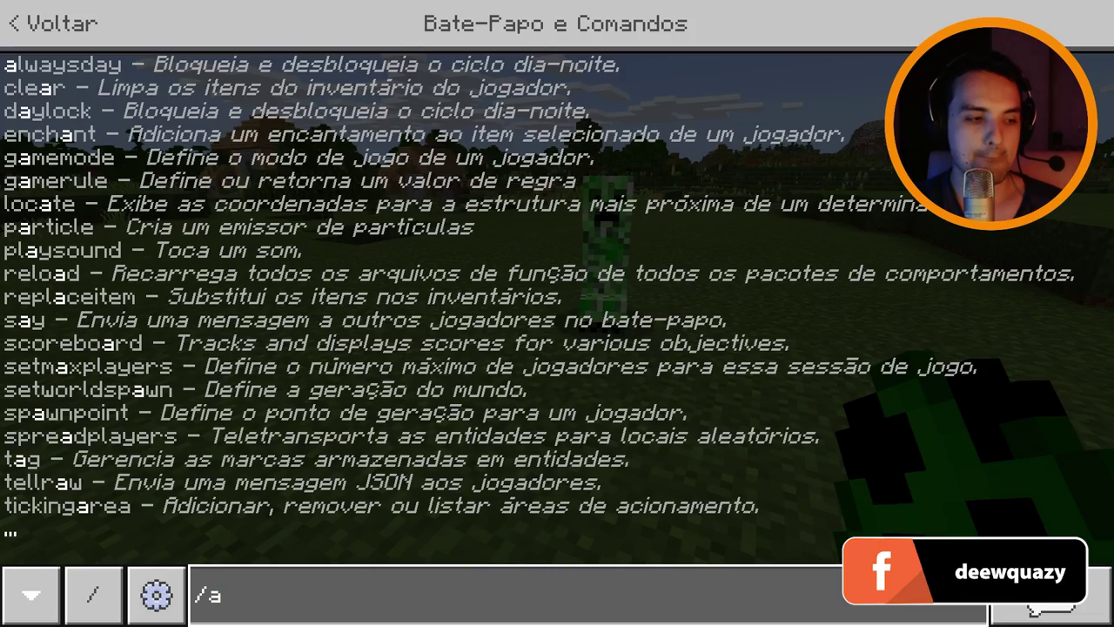
{"action": "type", "text": "memode 0"}
{"action": "key", "text": "Return"}
Step: Approach and hit the creeper to provoke its explosion and examine the ground for damage
{"action": "key", "text": "w"}
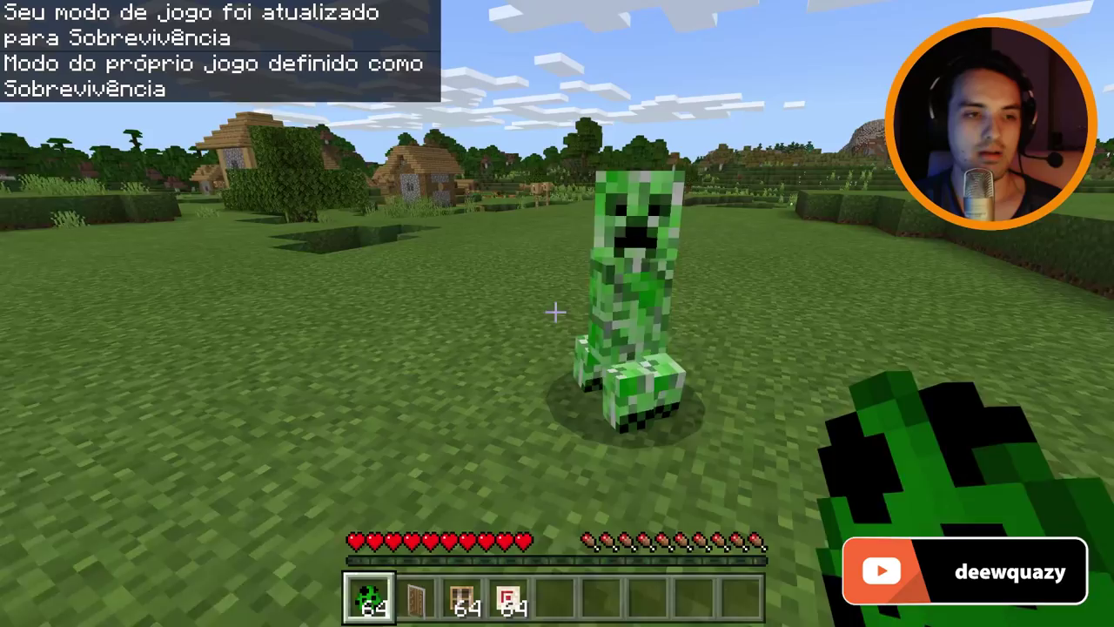
{"action": "left_click", "coordinate": [556, 312]}
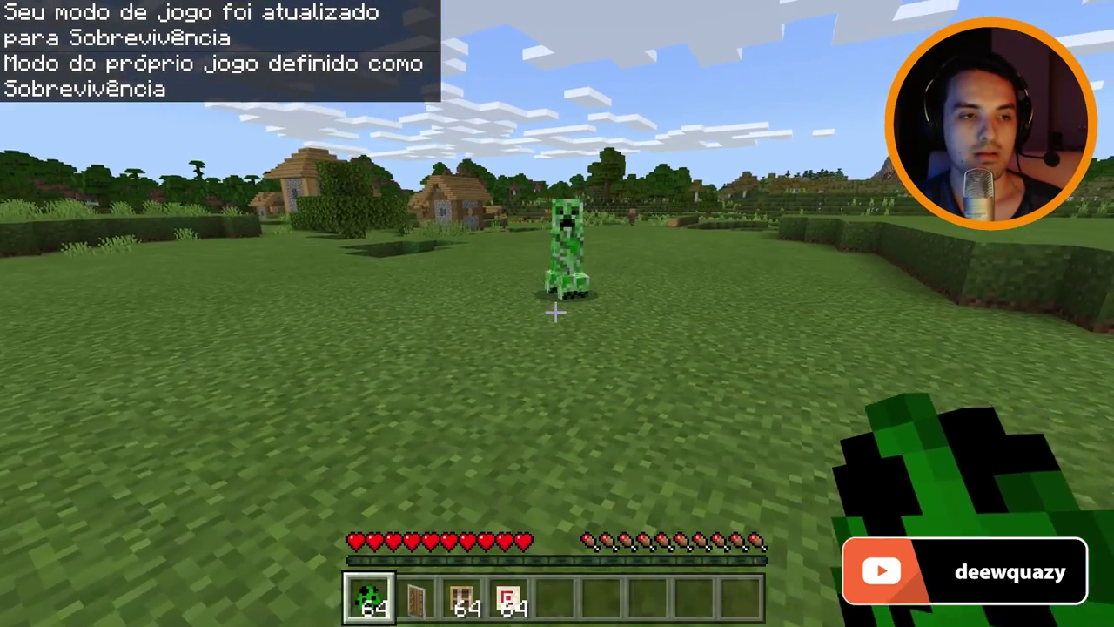
{"action": "left_click", "coordinate": [555, 311]}
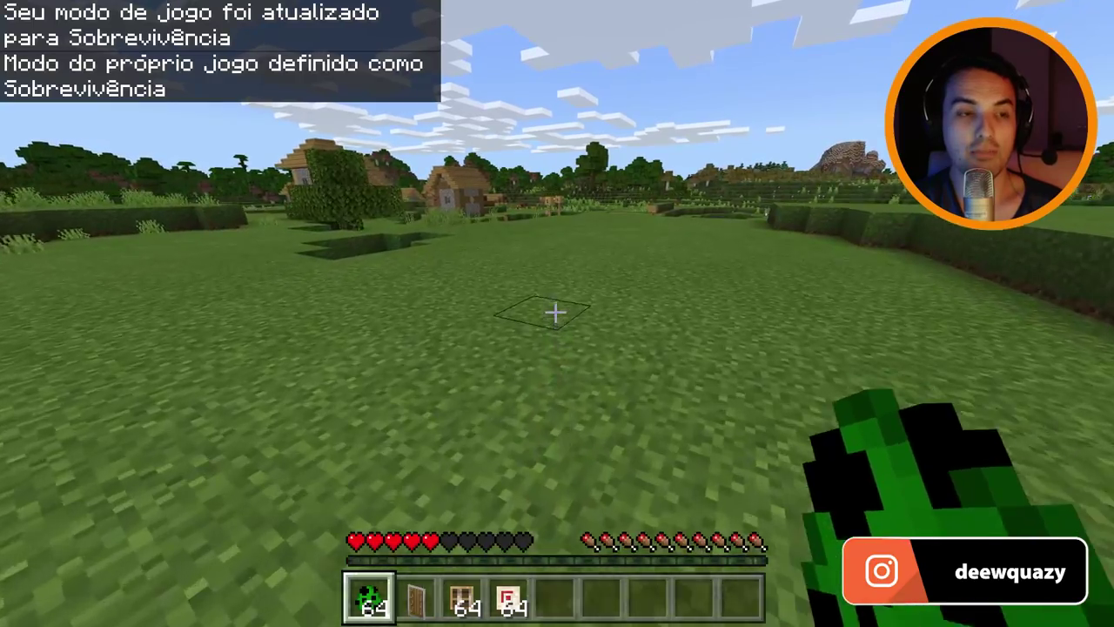
{"action": "key", "text": "w"}
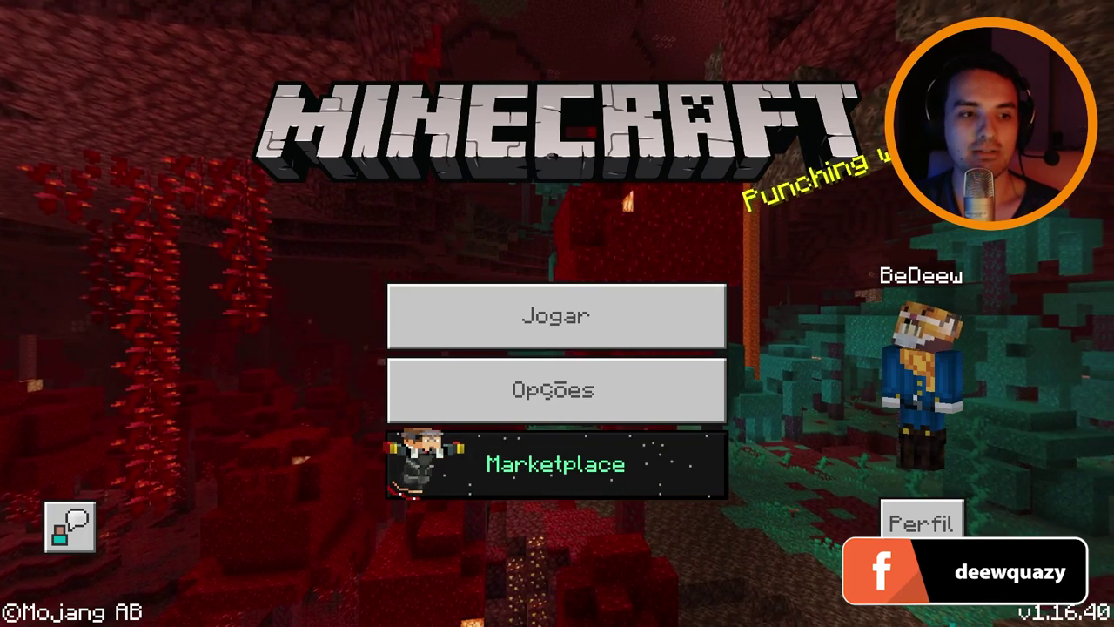
Step: Review the active packs under Recursos globais in the game options and go to the list of worlds
{"action": "key", "text": "Down"}
{"action": "key", "text": "Down"}
{"action": "key", "text": "Return"}
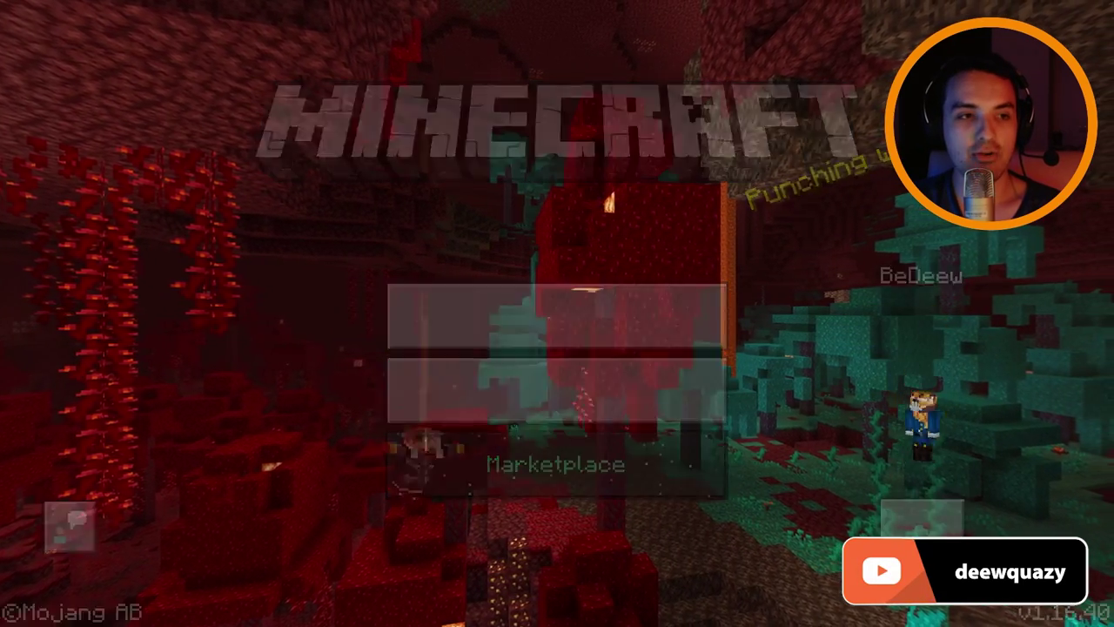
{"action": "key", "text": "Down"}
{"action": "key", "text": "Down"}
{"action": "key", "text": "Down"}
{"action": "key", "text": "Down"}
{"action": "key", "text": "Return"}
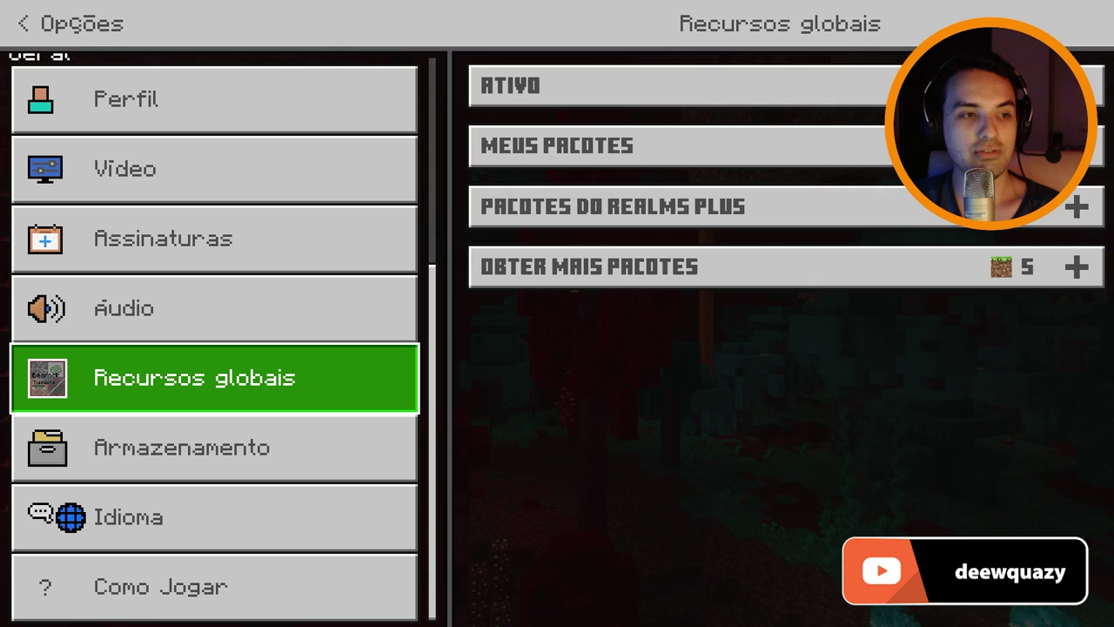
{"action": "left_click", "coordinate": [678, 85]}
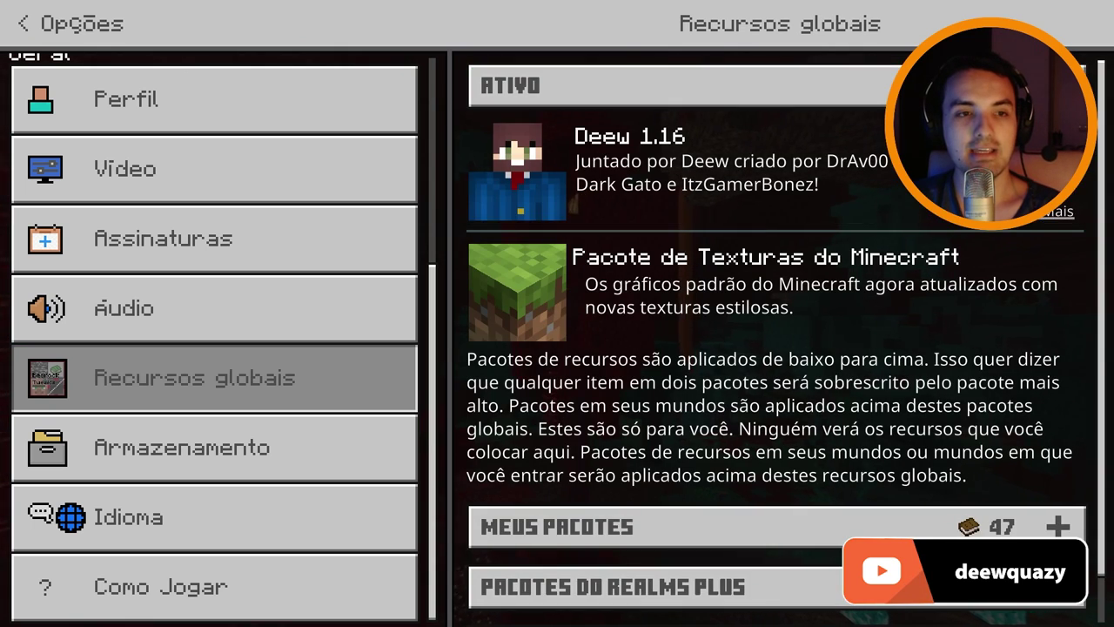
{"action": "key", "text": "Down"}
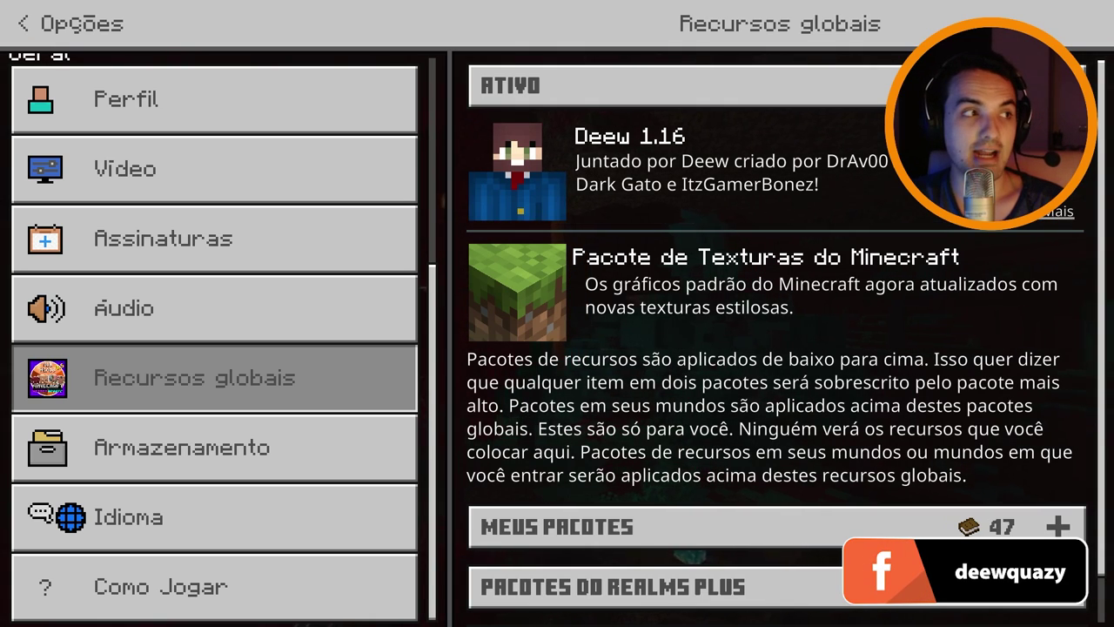
{"action": "key", "text": "Escape"}
{"action": "key", "text": "Return"}
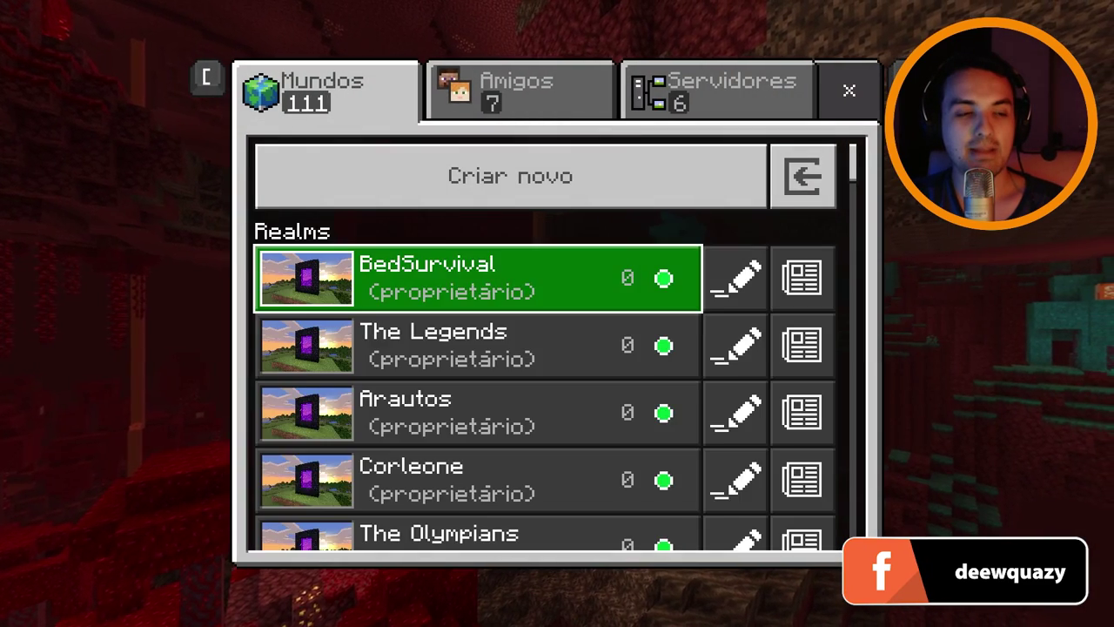
Step: Open the settings of the world "Meu mundo" from the list of worlds
{"action": "key", "text": "Down"}
{"action": "key", "text": "Down"}
{"action": "key", "text": "Down"}
{"action": "key", "text": "Down"}
{"action": "key", "text": "Down"}
{"action": "key", "text": "Down"}
{"action": "key", "text": "Down"}
{"action": "key", "text": "Right"}
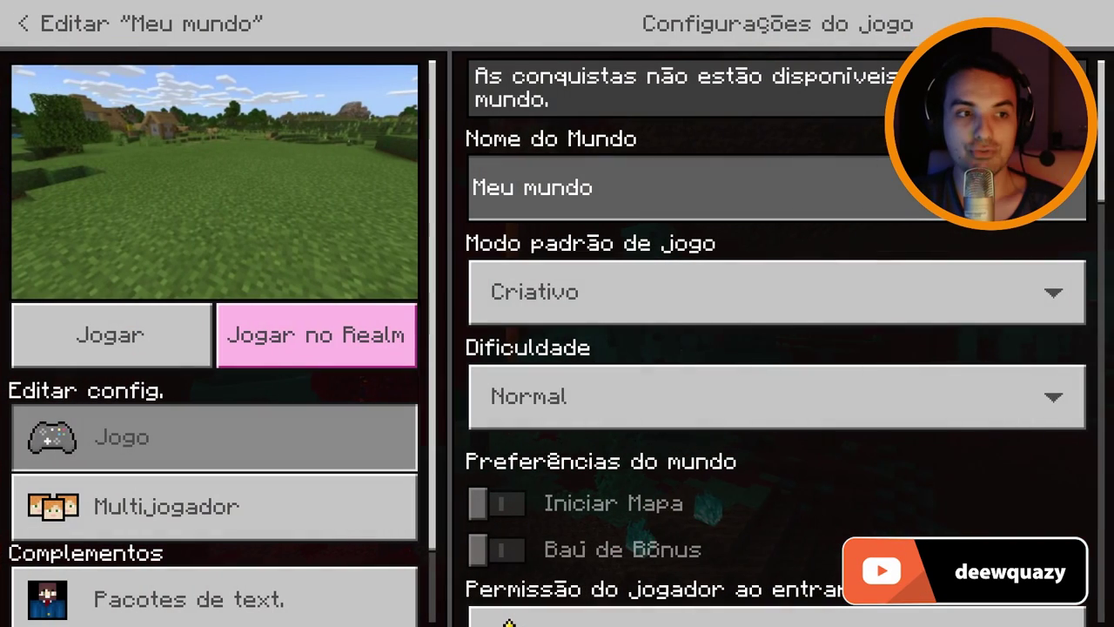
{"action": "key", "text": "Down"}
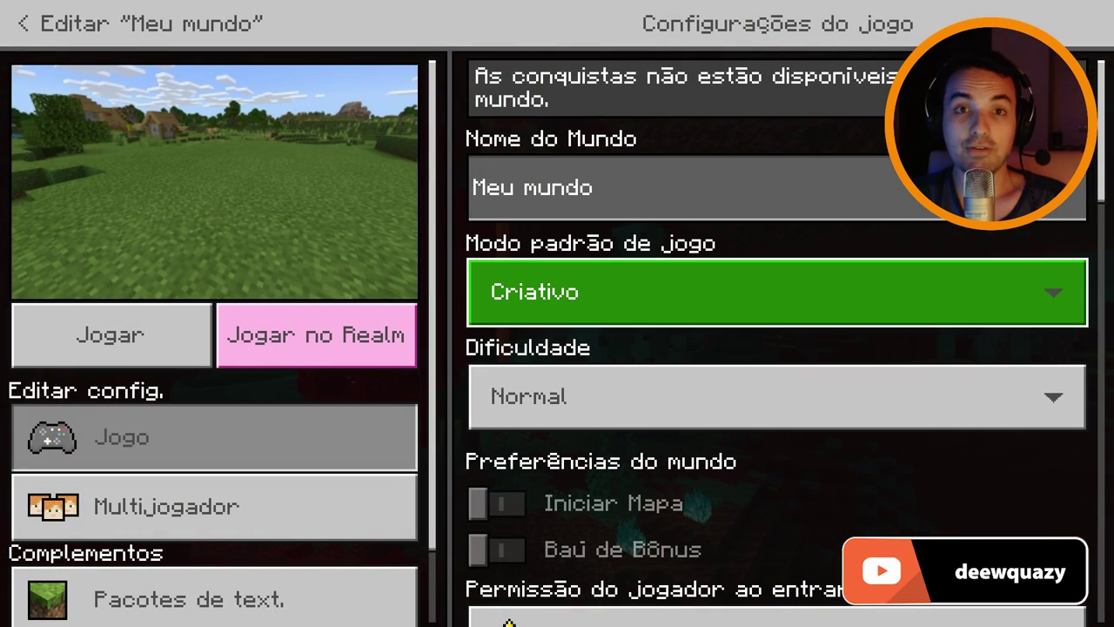
{"action": "key", "text": "Left"}
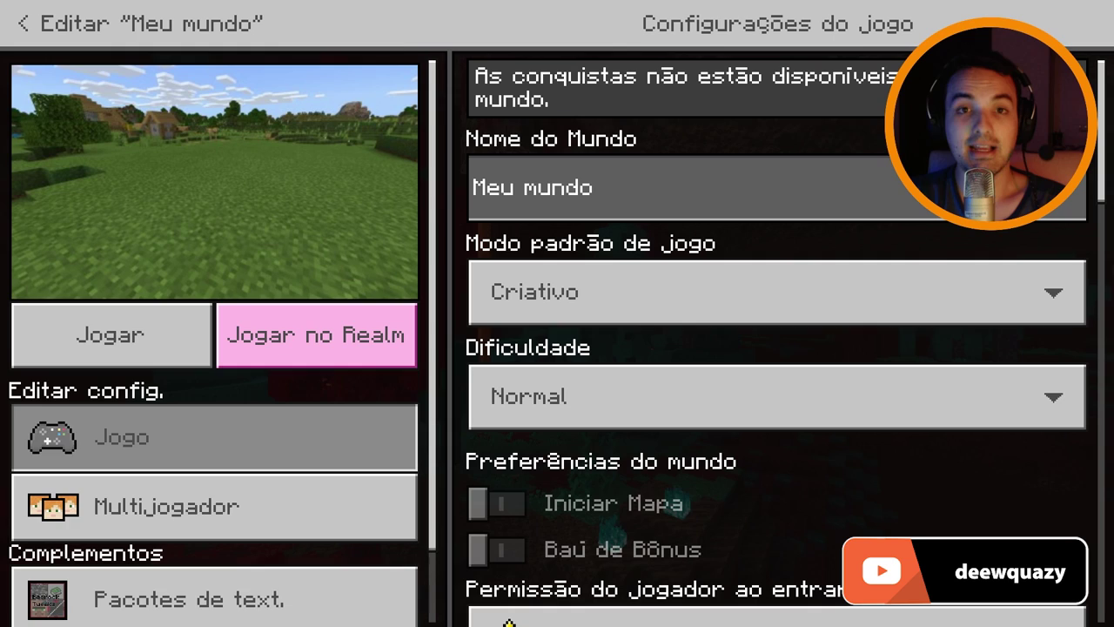
Step: Review the active texture packs of the world "Meu mundo"
{"action": "key", "text": "Down"}
{"action": "key", "text": "Down"}
{"action": "key", "text": "Right"}
{"action": "key", "text": "Return"}
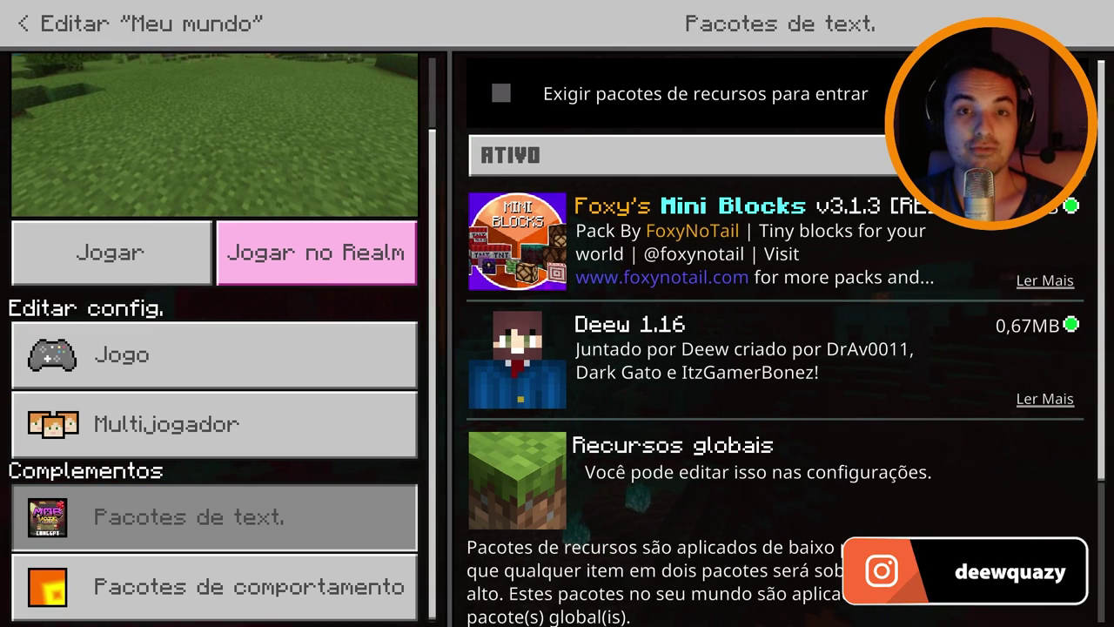
Step: Review the active behavior packs of the world "Meu mundo"
{"action": "key", "text": "Left"}
{"action": "key", "text": "Down"}
{"action": "key", "text": "Return"}
{"action": "key", "text": "Right"}
{"action": "key", "text": "Return"}
{"action": "key", "text": "Left"}
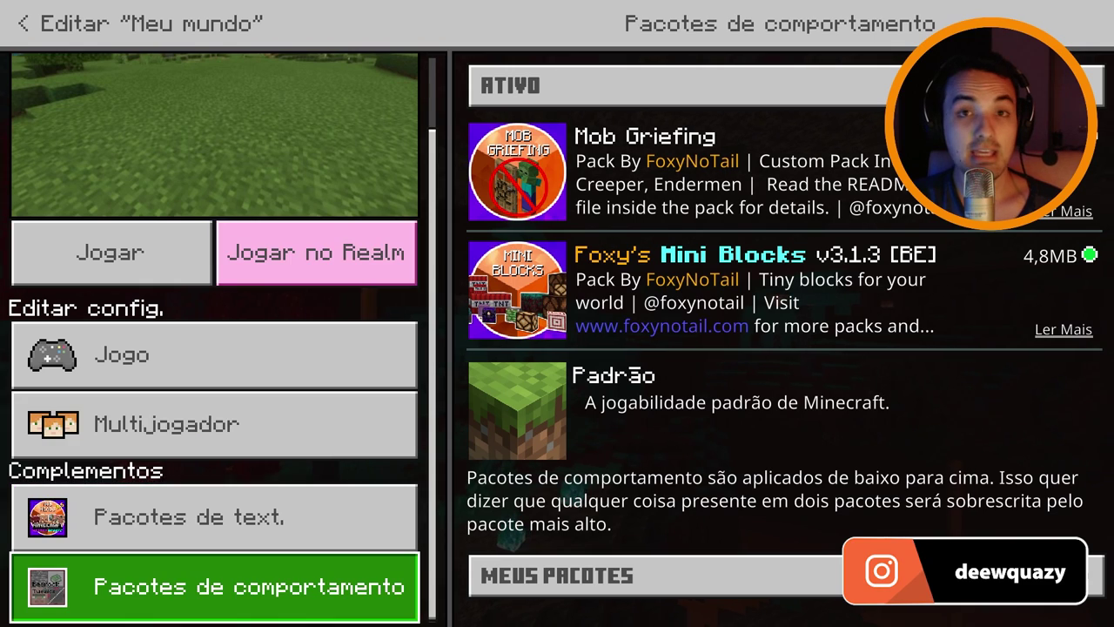
{"action": "key", "text": "Right"}
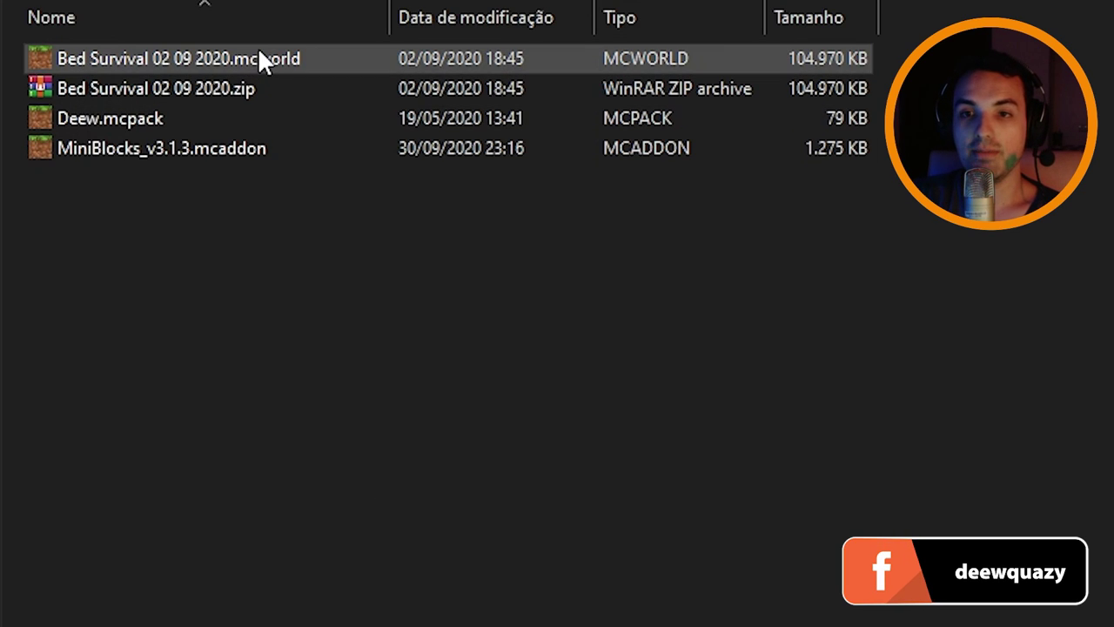
Step: Switch to File Explorer and open Bed Survival 02 09 2020.mcworld to import the world into Minecraft
{"action": "left_click", "coordinate": [215, 151]}
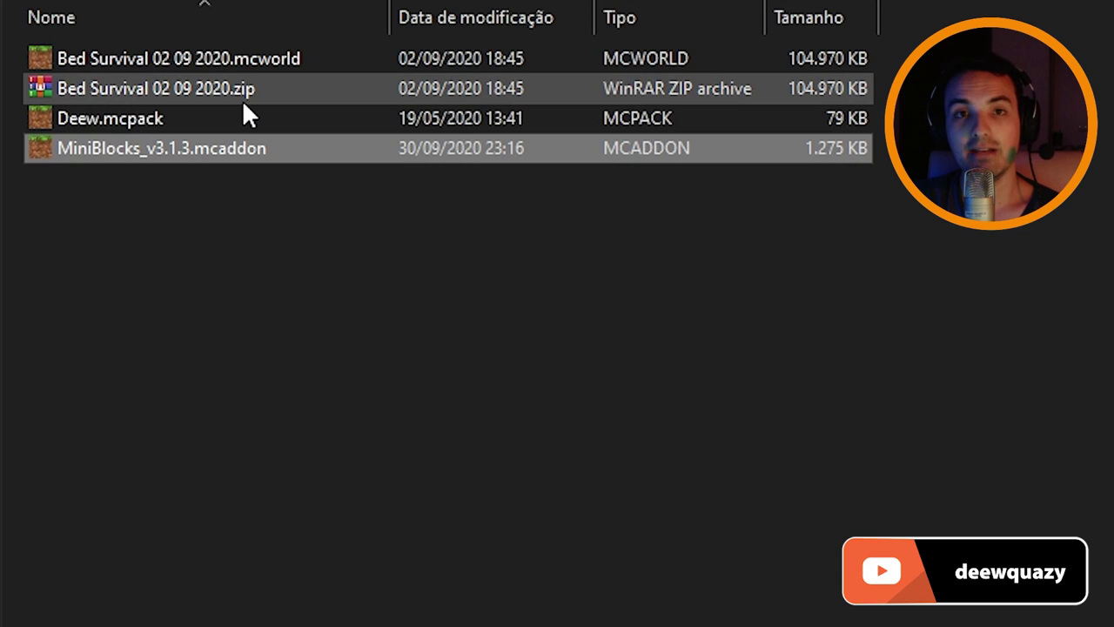
{"action": "left_click", "coordinate": [239, 63]}
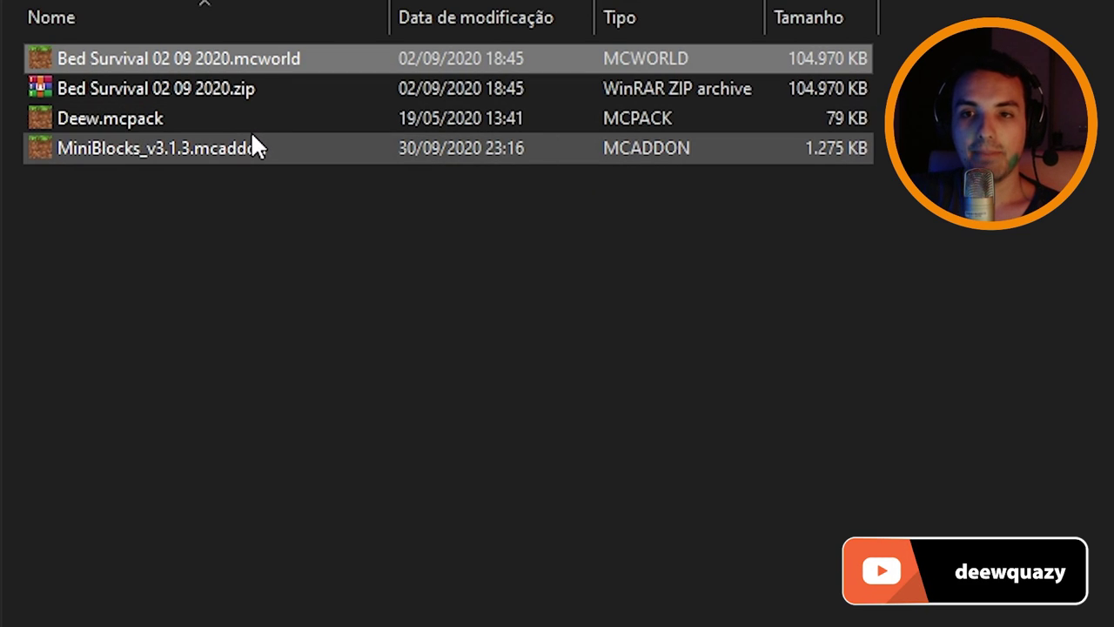
{"action": "double_click", "coordinate": [240, 59]}
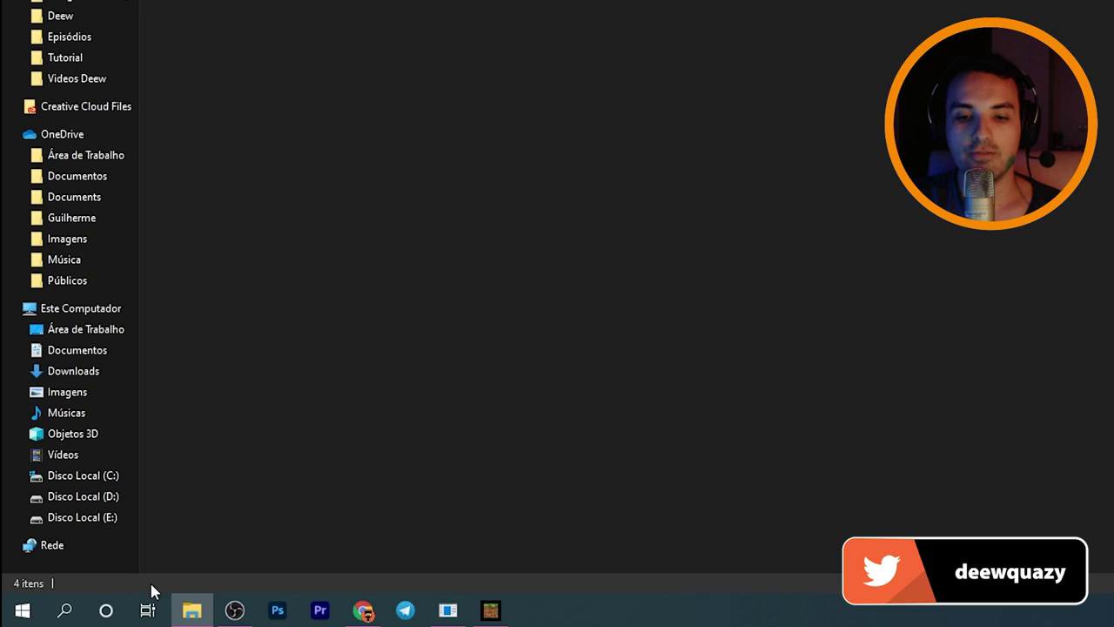
Step: Search Windows for %appdata% and open the matching folder
{"action": "left_click", "coordinate": [68, 609]}
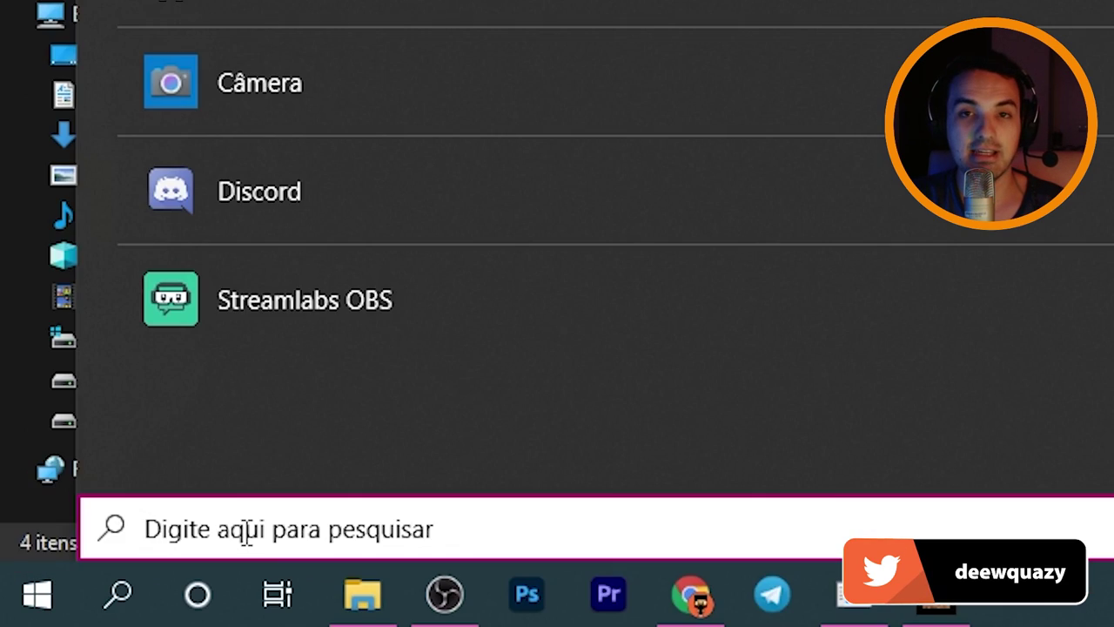
{"action": "type", "text": "%"}
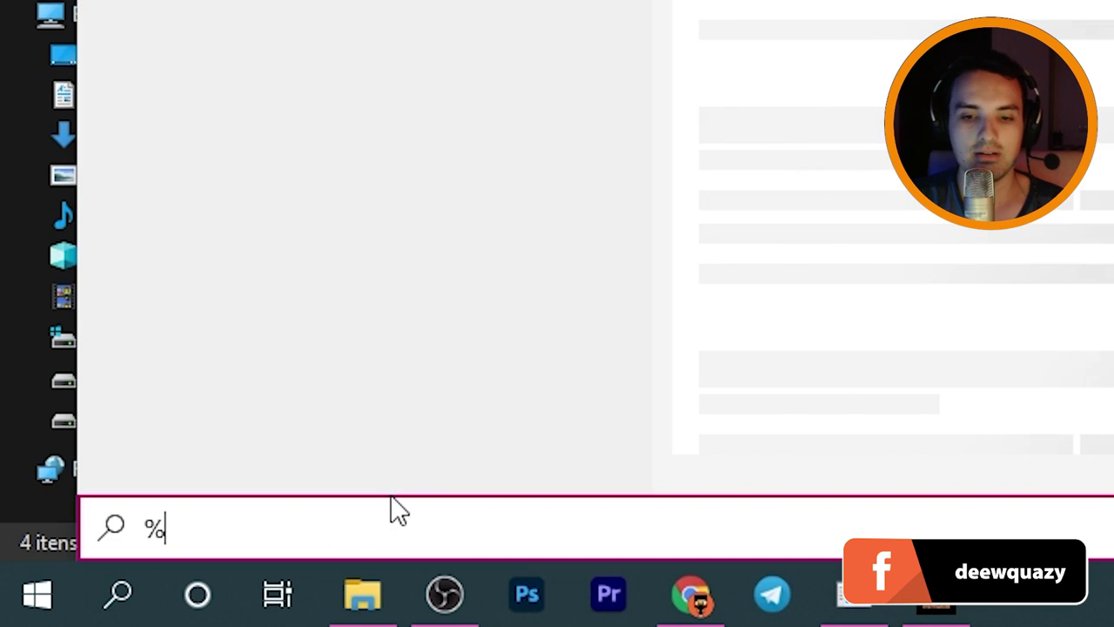
{"action": "type", "text": "appdata"}
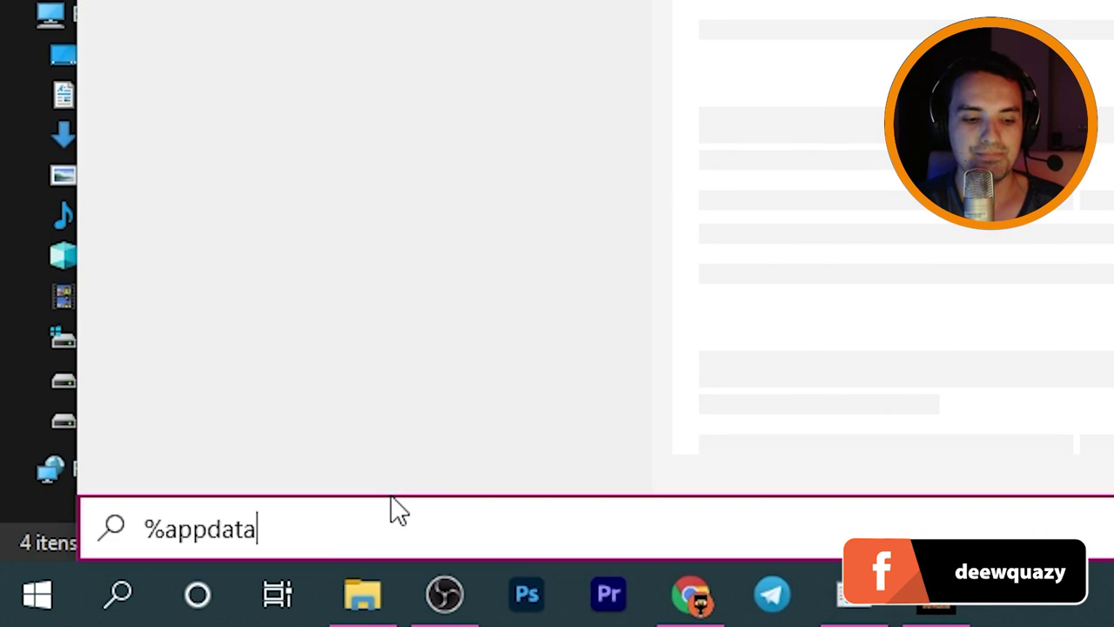
{"action": "type", "text": "%"}
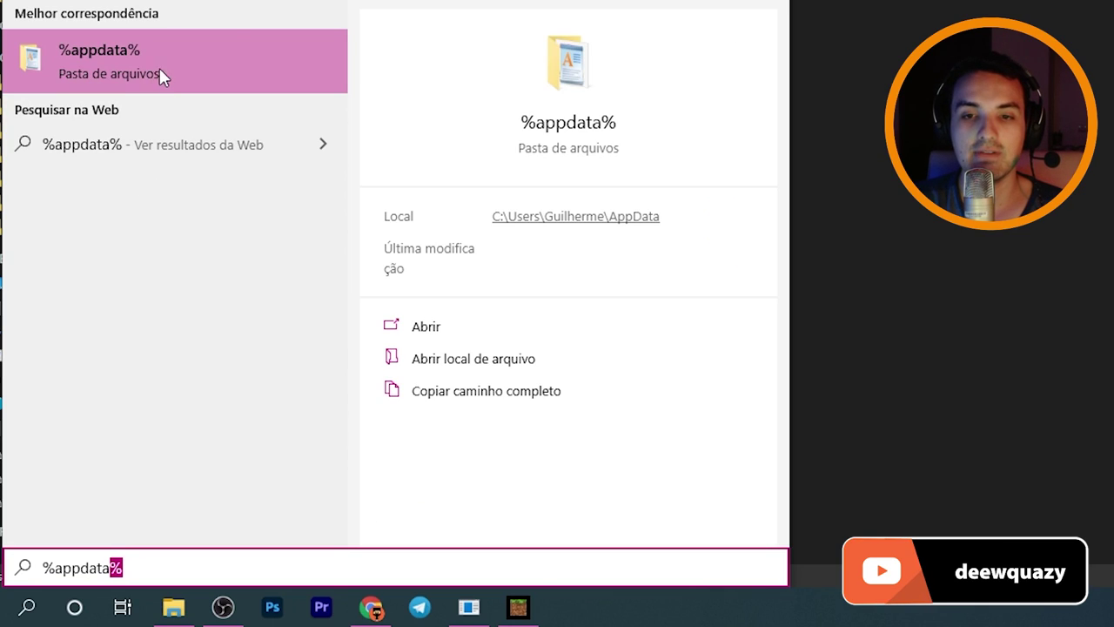
{"action": "left_click", "coordinate": [161, 68]}
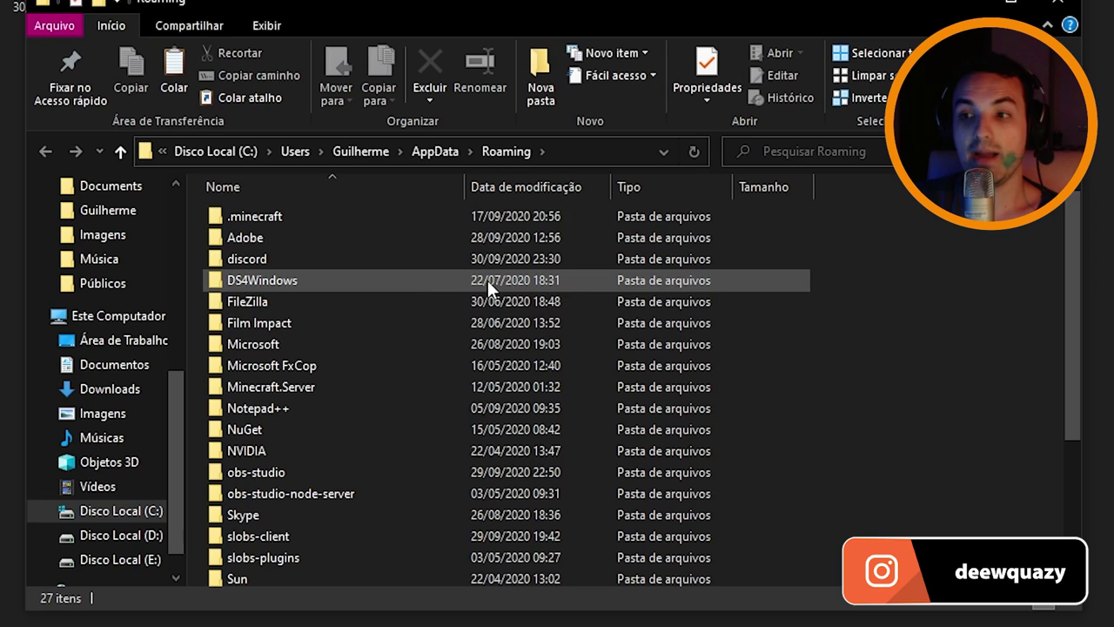
Step: Go up to the AppData folder and open its Local\Packages subfolder
{"action": "left_click", "coordinate": [437, 151]}
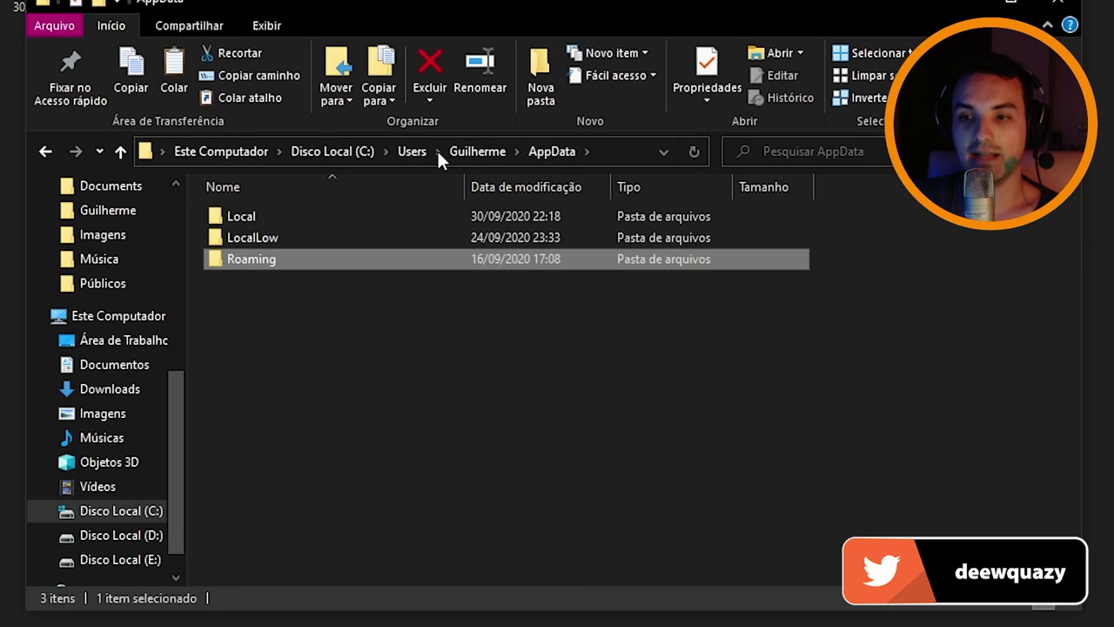
{"action": "double_click", "coordinate": [413, 214]}
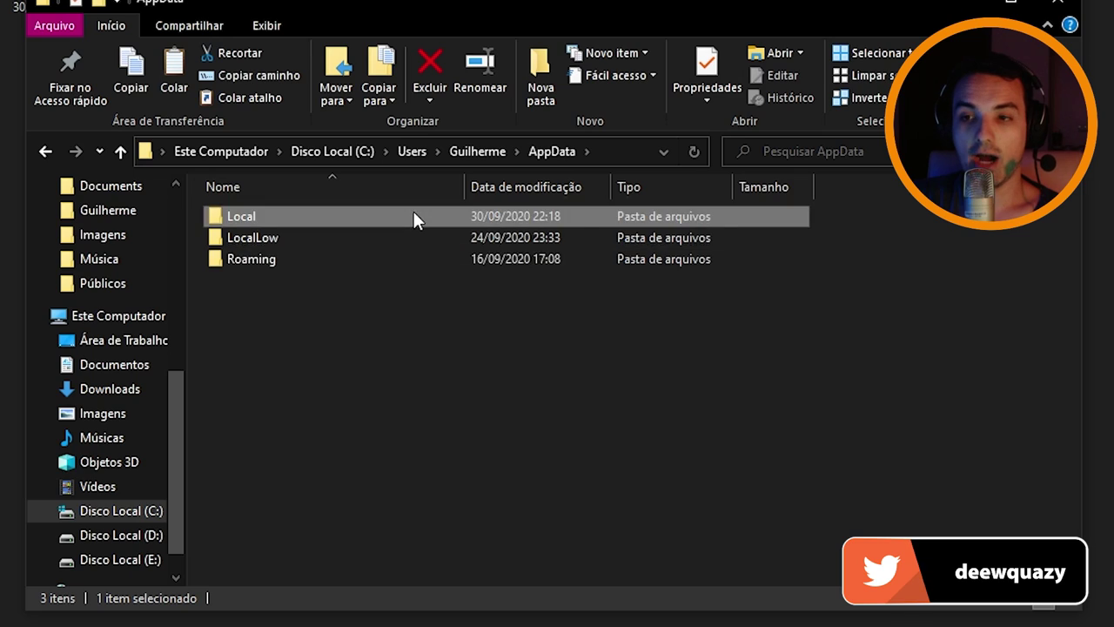
{"action": "scroll", "coordinate": [392, 315], "scroll_direction": "down", "scroll_amount": 5}
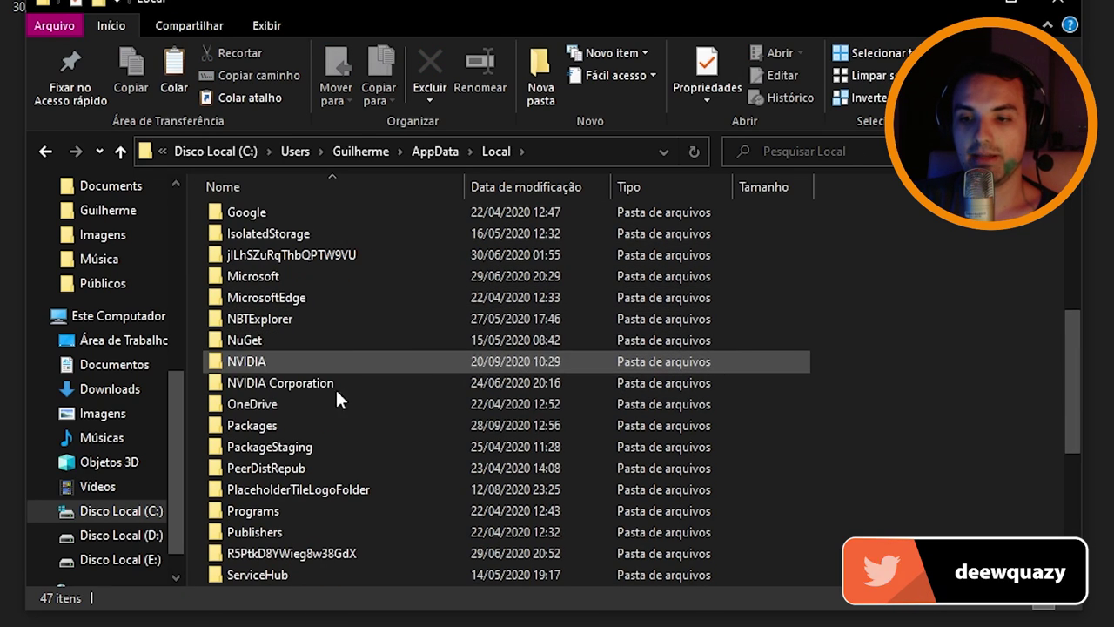
{"action": "left_click", "coordinate": [300, 424]}
{"action": "double_click", "coordinate": [266, 425]}
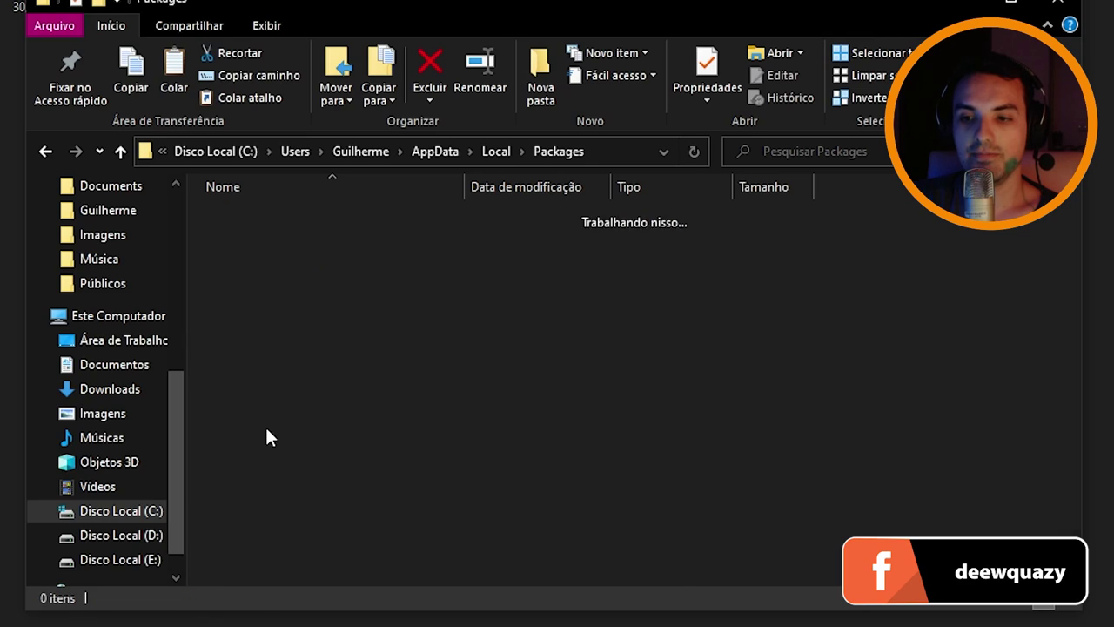
Step: Open the com.mojang folder inside Microsoft.MinecraftUWP_8wekyb3d8bbwe\LocalState\games
{"action": "scroll", "coordinate": [351, 388], "scroll_direction": "down", "scroll_amount": 1}
{"action": "scroll", "coordinate": [353, 393], "scroll_direction": "down", "scroll_amount": 7}
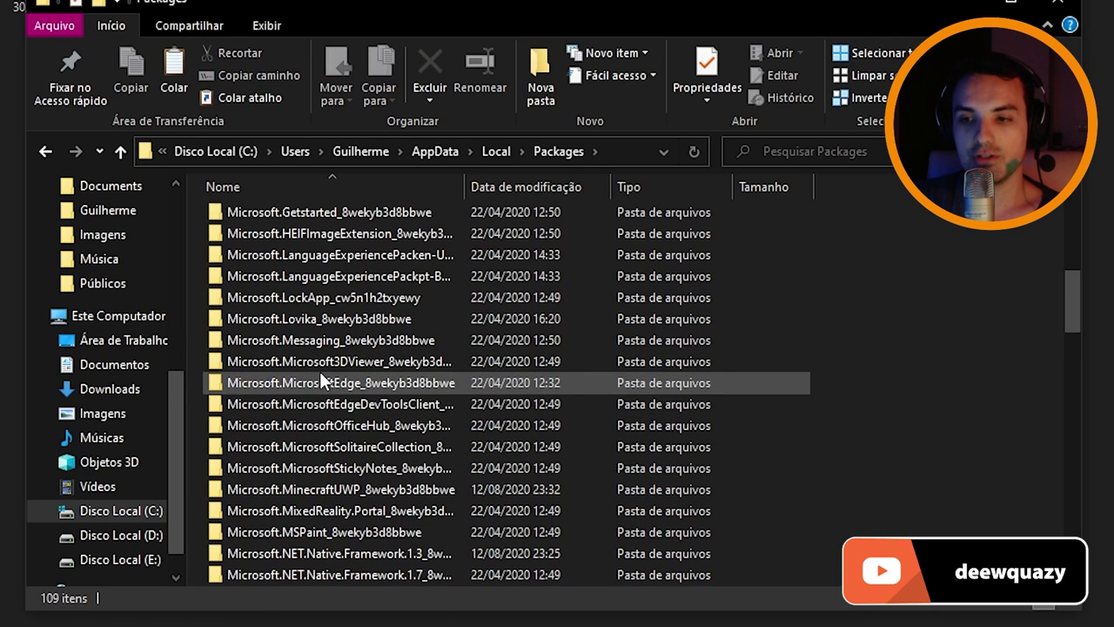
{"action": "left_click", "coordinate": [298, 490]}
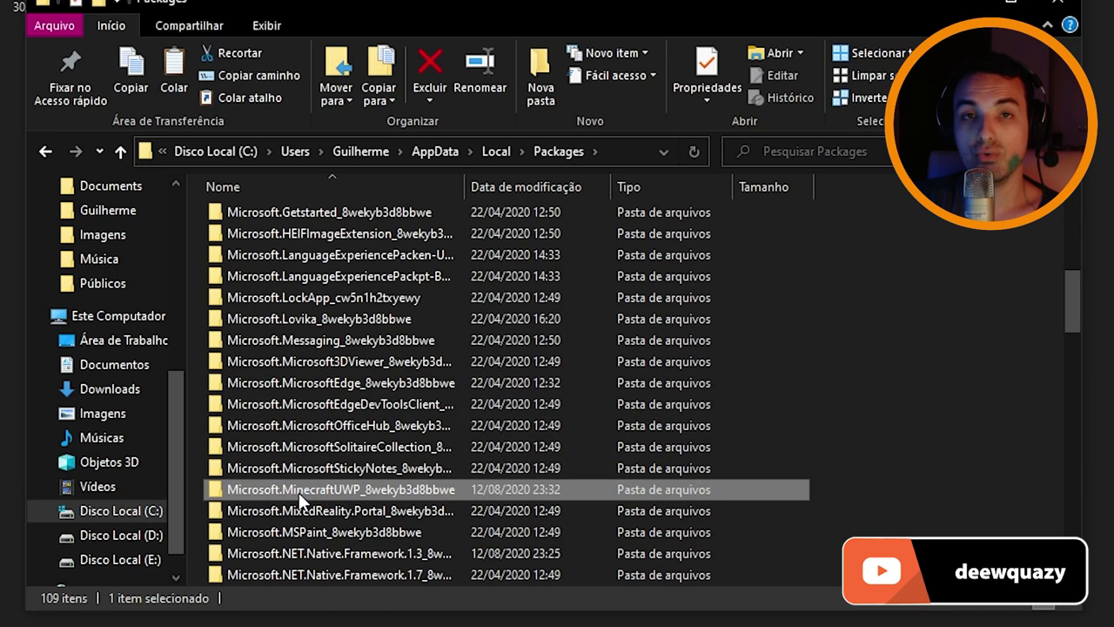
{"action": "double_click", "coordinate": [312, 492]}
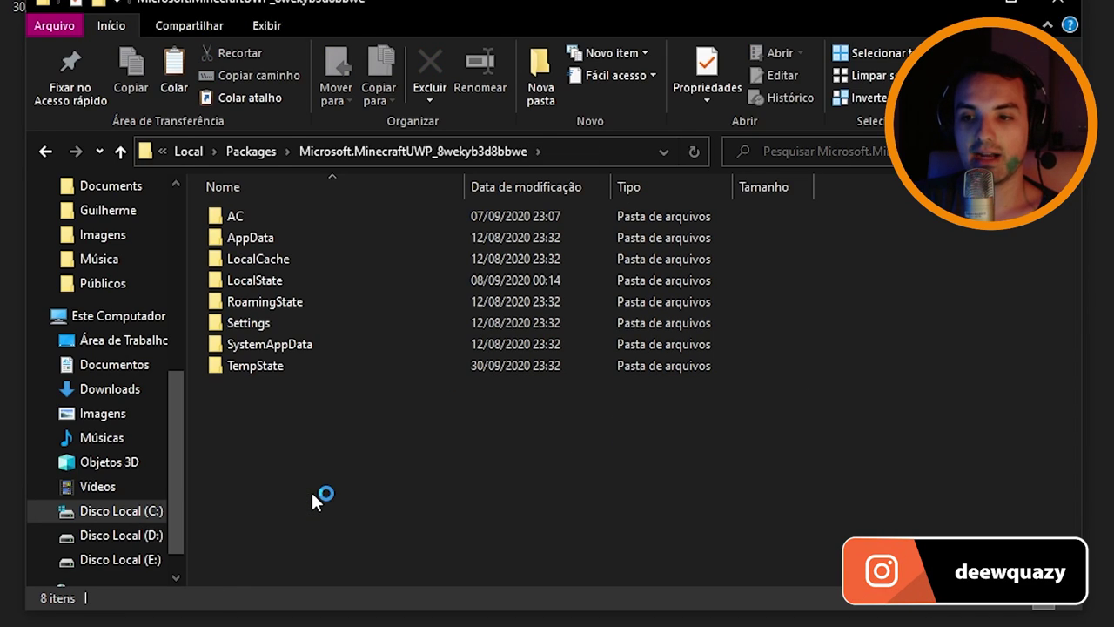
{"action": "double_click", "coordinate": [284, 284]}
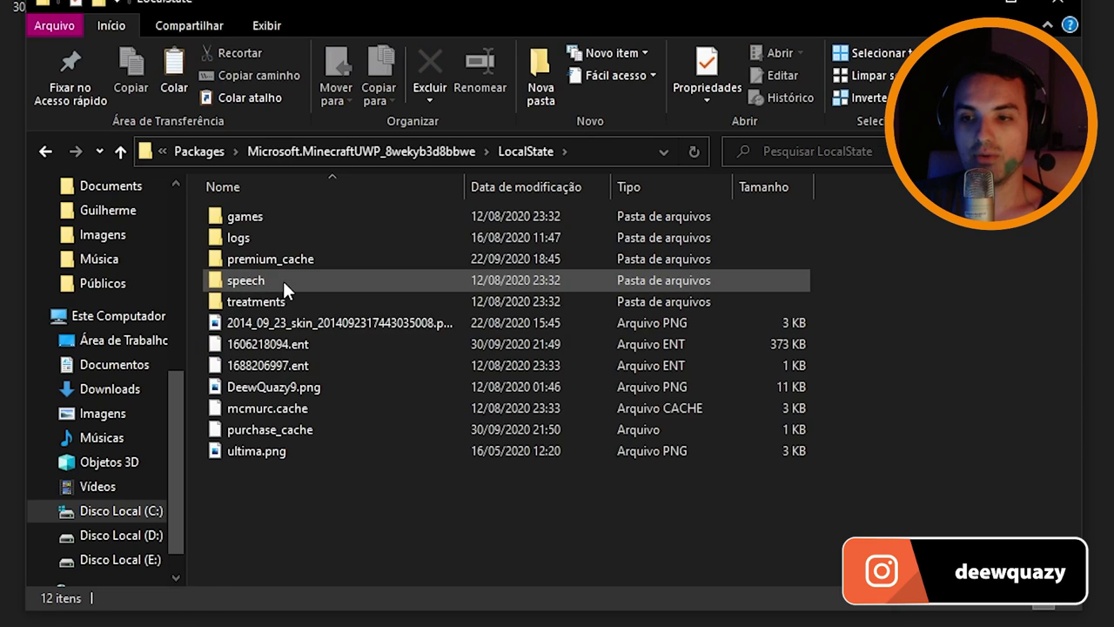
{"action": "double_click", "coordinate": [269, 216]}
{"action": "double_click", "coordinate": [268, 216]}
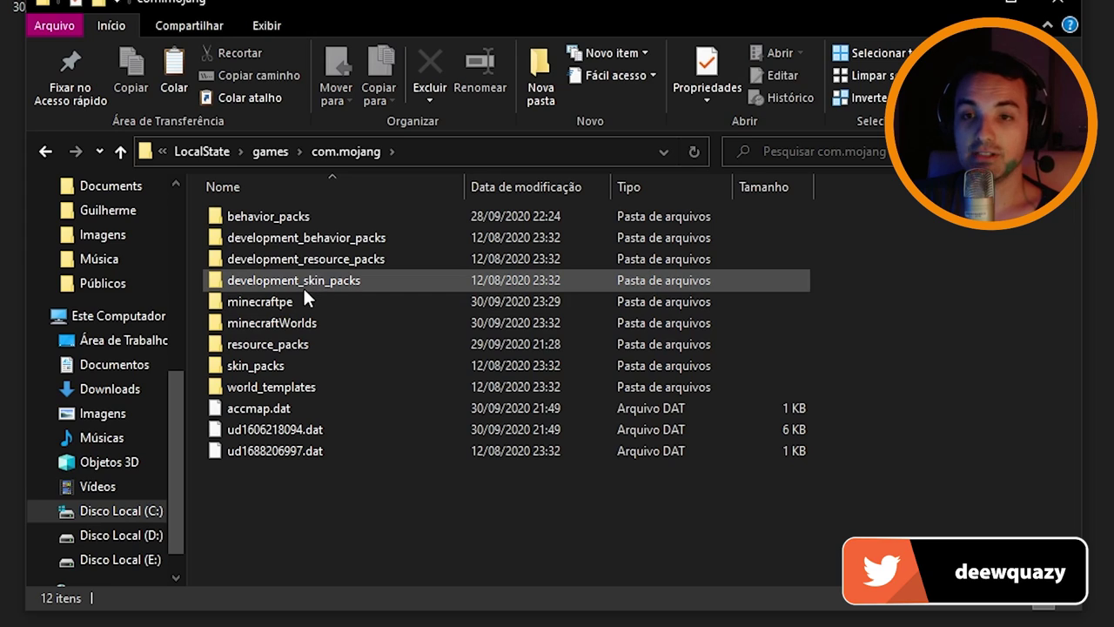
Step: Open Bed Survival 02 09 2020.zip in WinRAR and arrange its window beside the com.mojang folder window
{"action": "left_click_drag", "start_coordinate": [440, 157], "coordinate": [567, 120]}
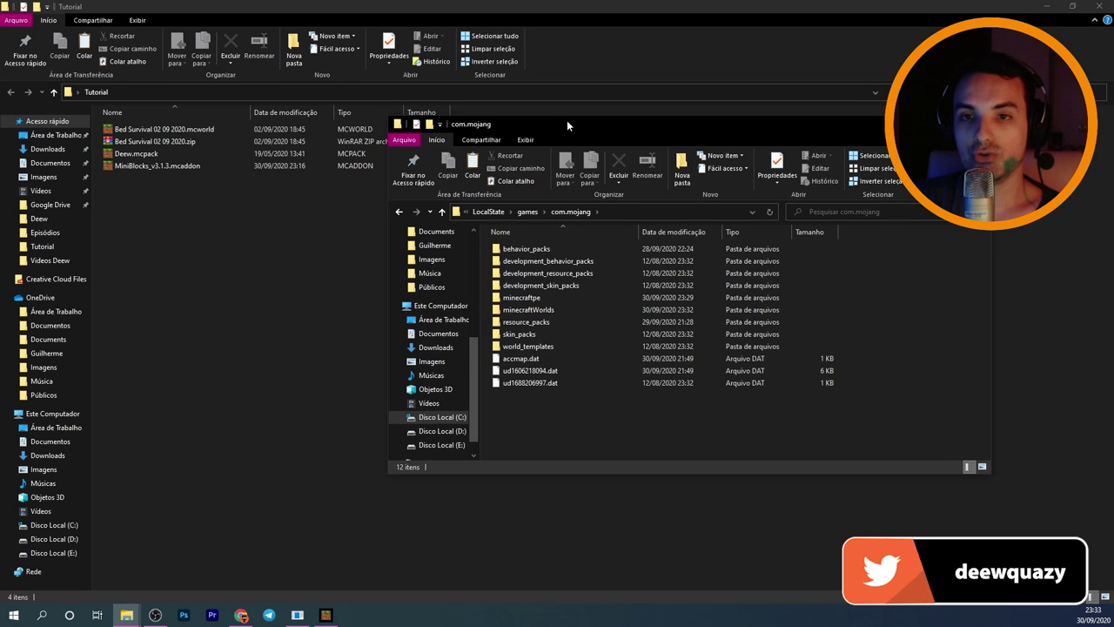
{"action": "double_click", "coordinate": [173, 139]}
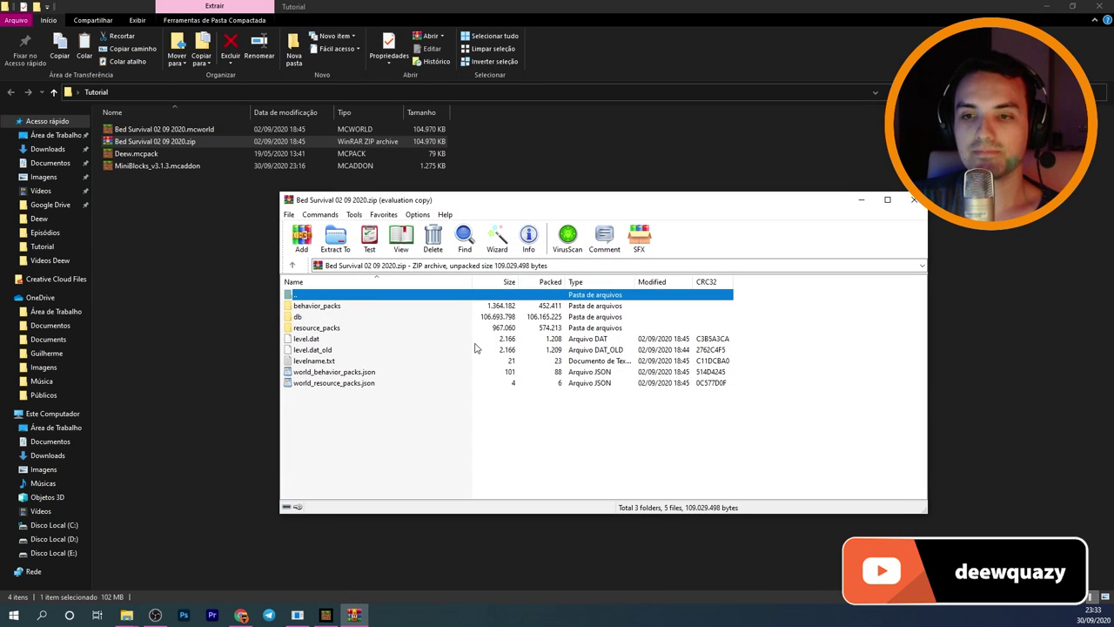
{"action": "mouse_move", "coordinate": [128, 614]}
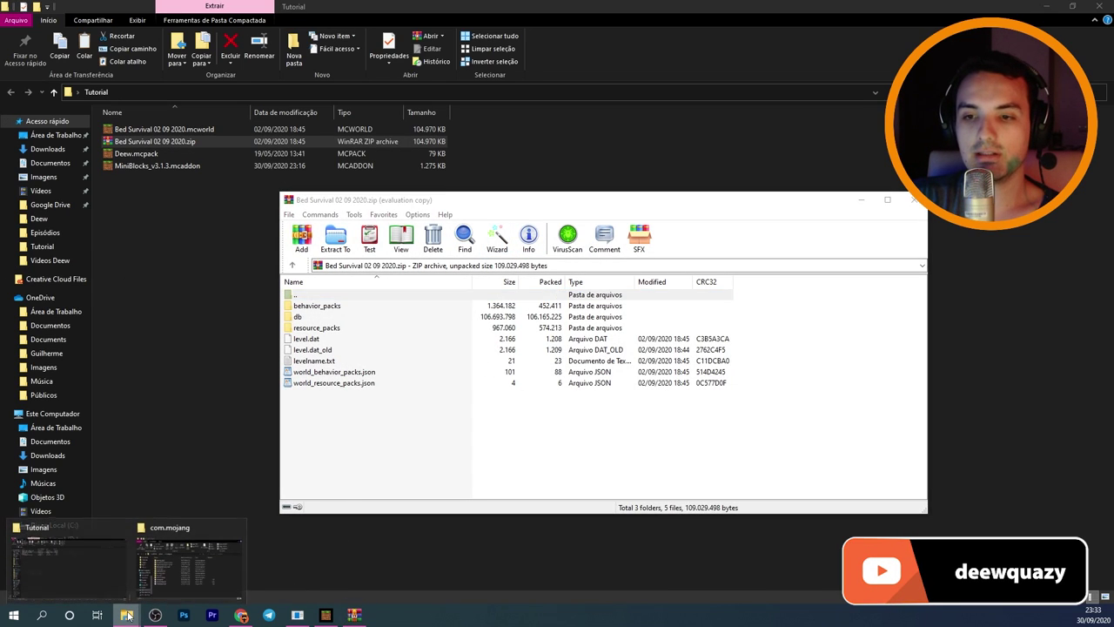
{"action": "left_click", "coordinate": [177, 553]}
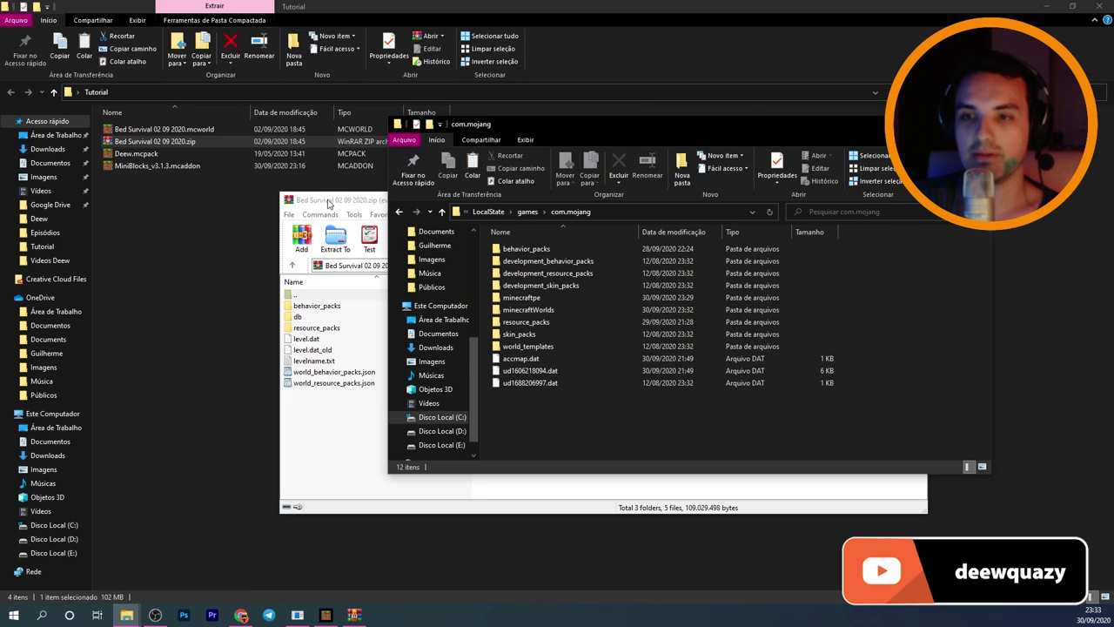
{"action": "left_click_drag", "start_coordinate": [329, 203], "coordinate": [102, 190]}
{"action": "left_click_drag", "start_coordinate": [487, 123], "coordinate": [566, 114]}
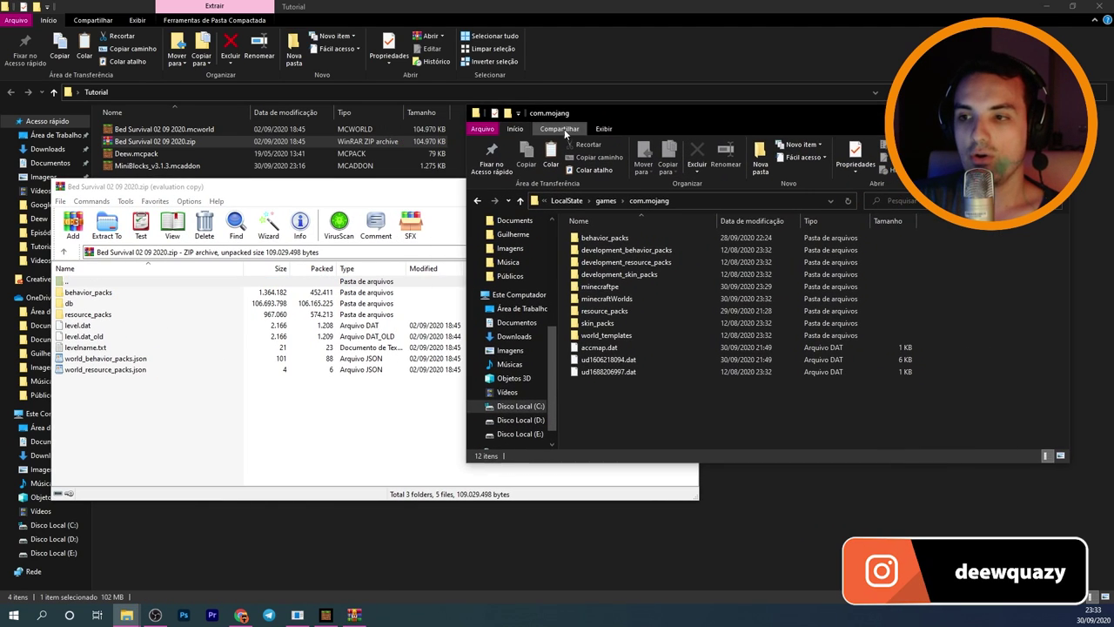
Step: Create a new folder named "bed survival" inside the minecraftWorlds folder
{"action": "double_click", "coordinate": [611, 296]}
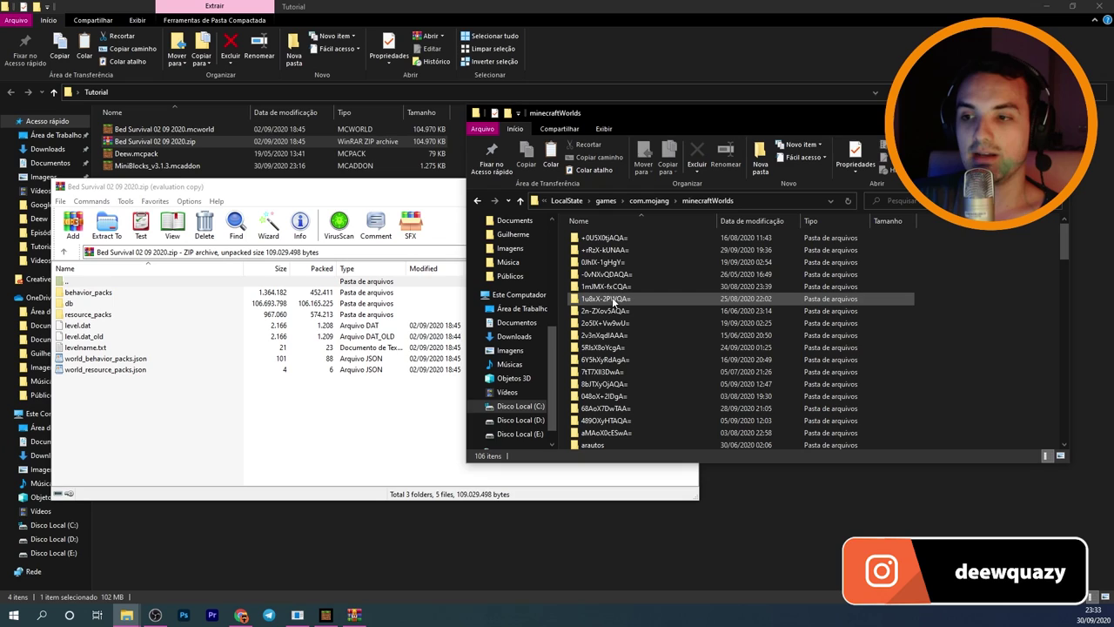
{"action": "double_click", "coordinate": [115, 284]}
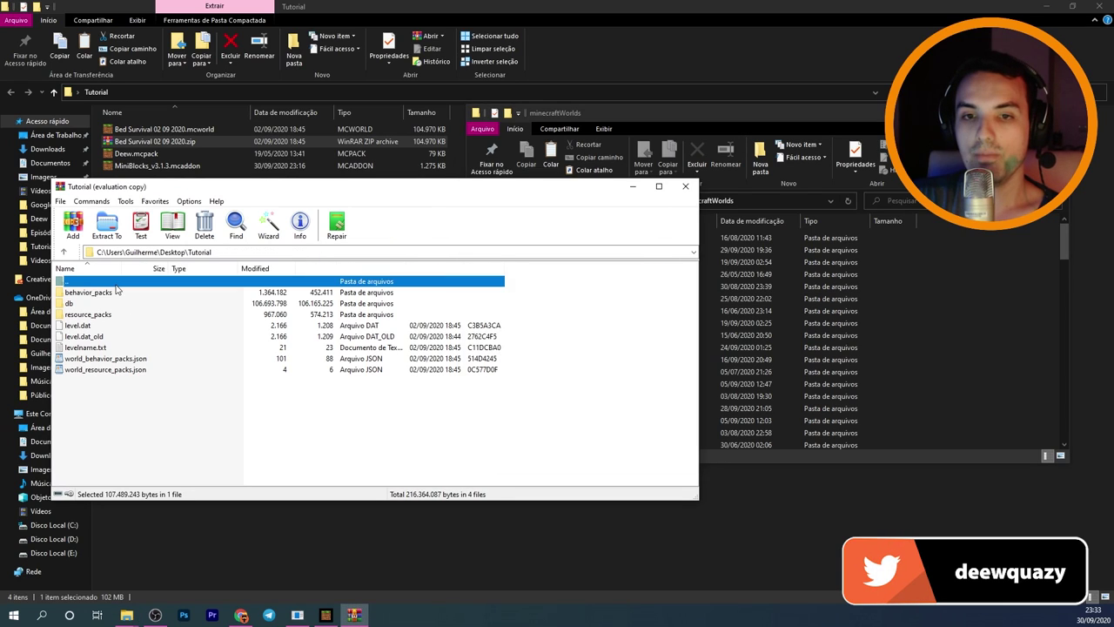
{"action": "left_click", "coordinate": [985, 310]}
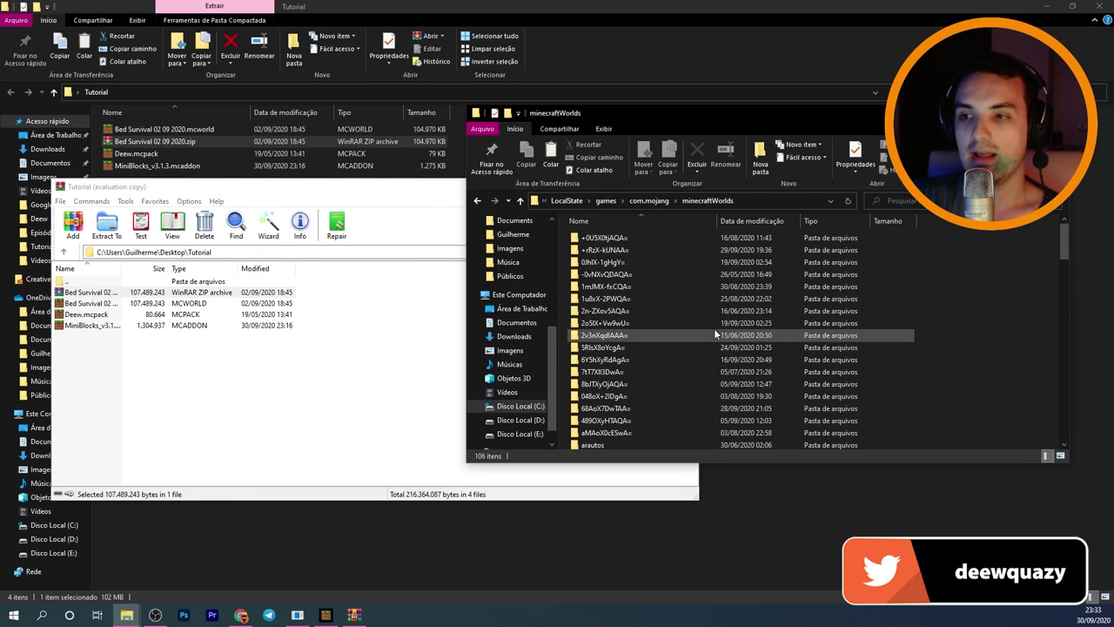
{"action": "scroll", "coordinate": [714, 328], "scroll_direction": "down", "scroll_amount": 20}
{"action": "right_click", "coordinate": [941, 312]}
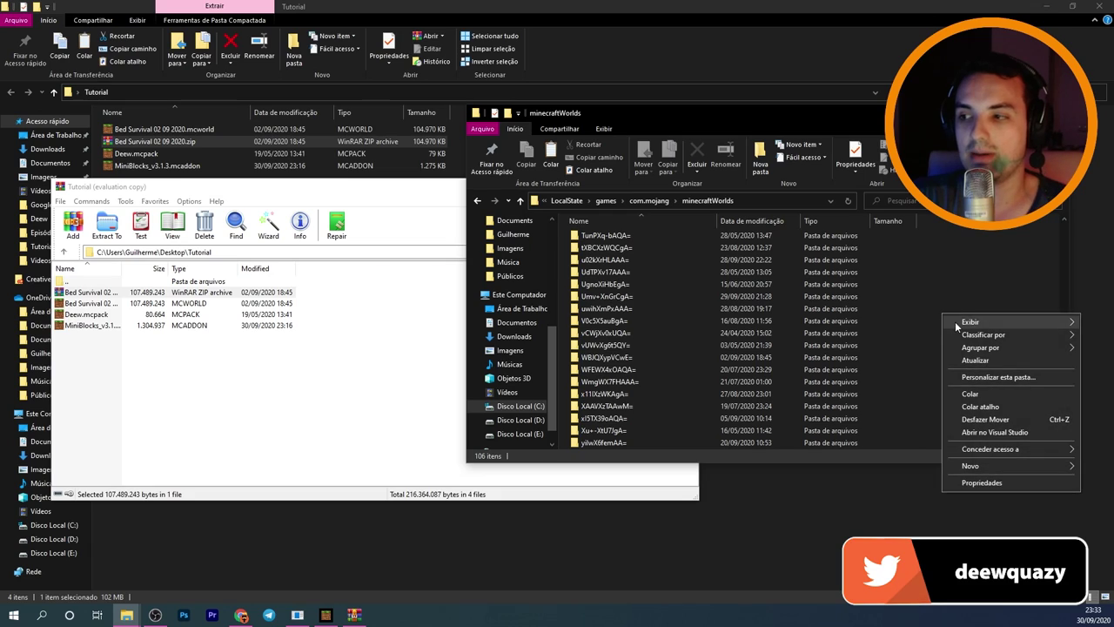
{"action": "mouse_move", "coordinate": [989, 464]}
{"action": "left_click", "coordinate": [925, 466]}
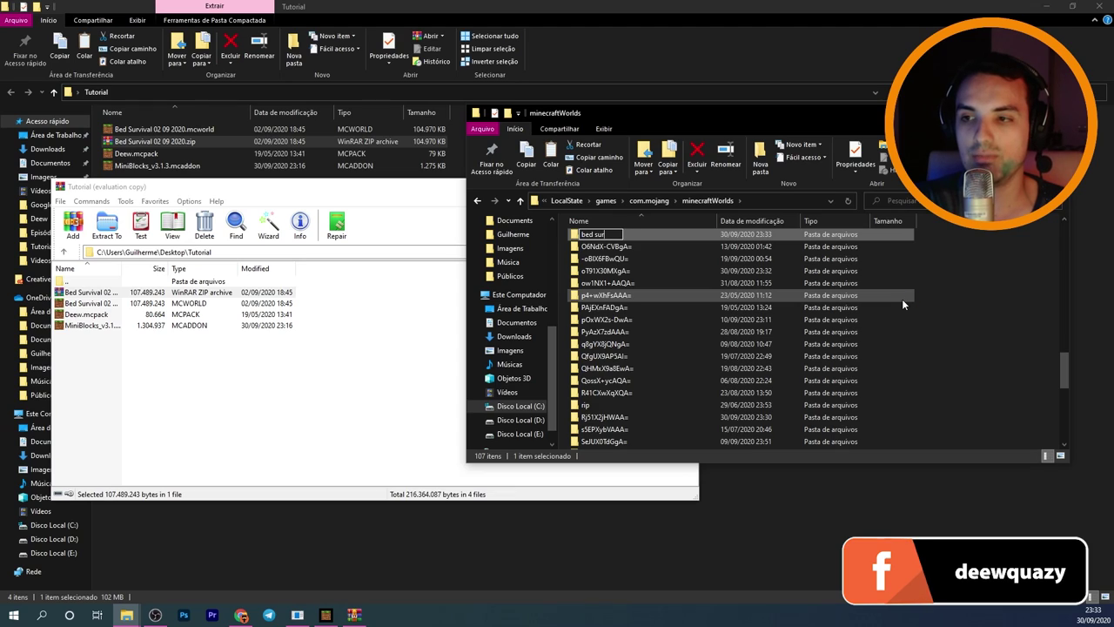
{"action": "type", "text": "bed survival"}
{"action": "key", "text": "Return"}
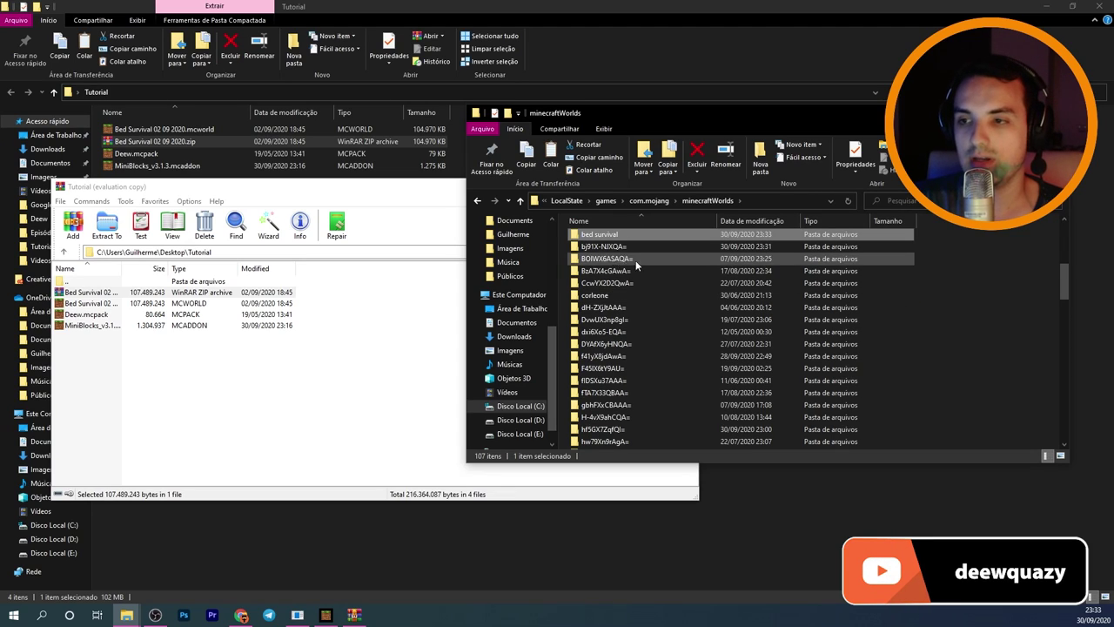
Step: Extract all folders and files of Bed Survival 02 09 2020.zip into the bed survival folder in minecraftWorlds
{"action": "double_click", "coordinate": [600, 235]}
{"action": "left_click", "coordinate": [97, 298]}
{"action": "double_click", "coordinate": [92, 293]}
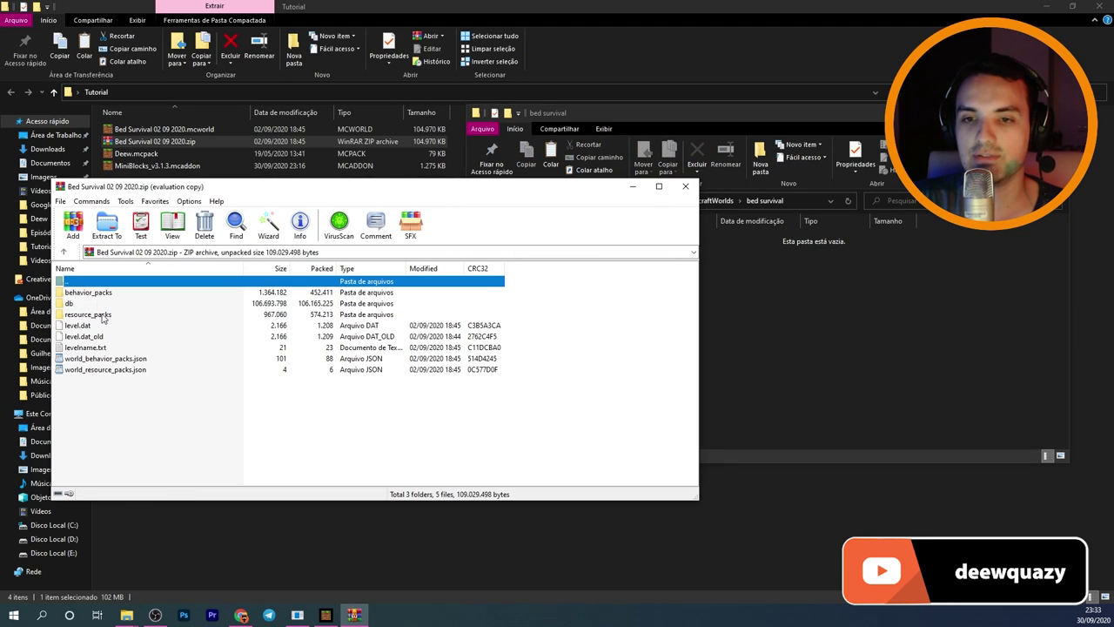
{"action": "left_click_drag", "start_coordinate": [116, 398], "coordinate": [797, 345]}
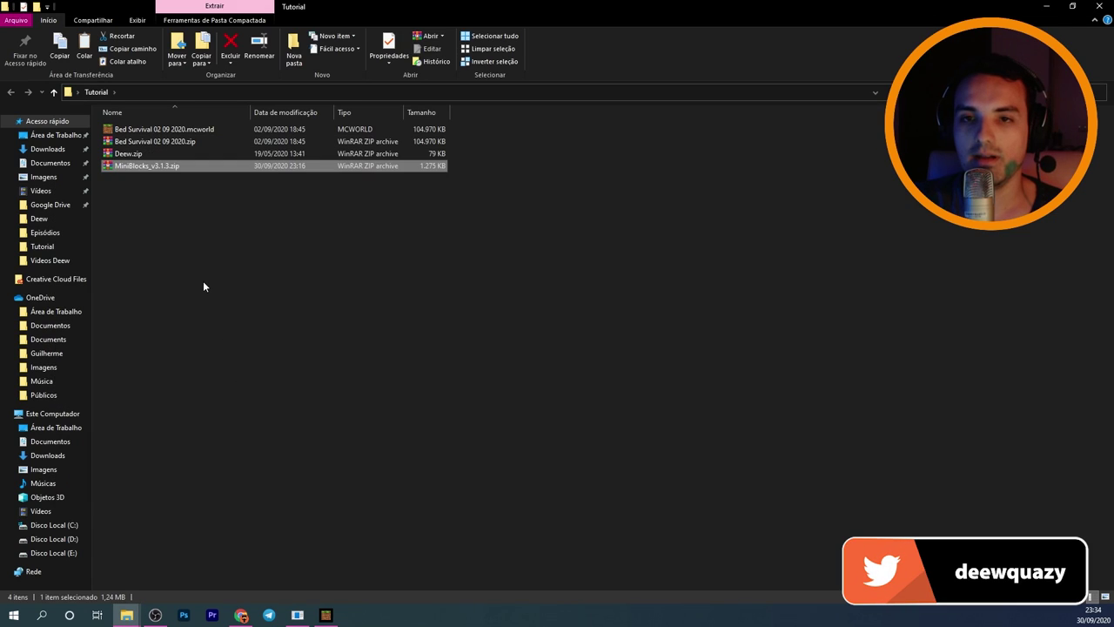
Step: Open Deew.zip from the Tutorial folder in WinRAR and show the contents of its Deew folder
{"action": "left_click", "coordinate": [196, 265]}
{"action": "left_click", "coordinate": [128, 153]}
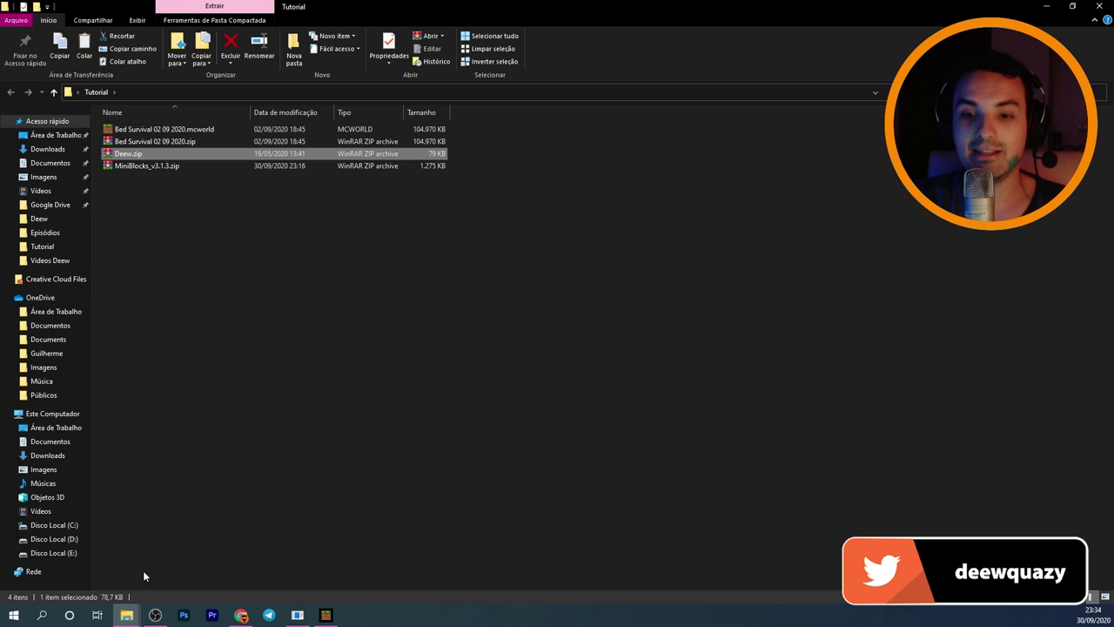
{"action": "left_click", "coordinate": [126, 614]}
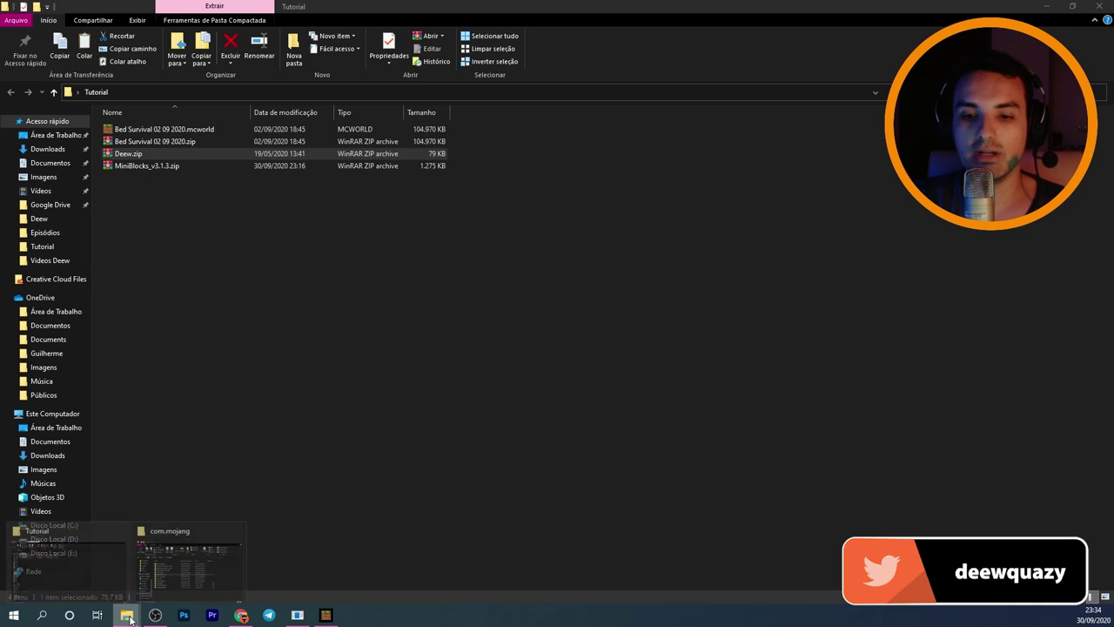
{"action": "double_click", "coordinate": [134, 153]}
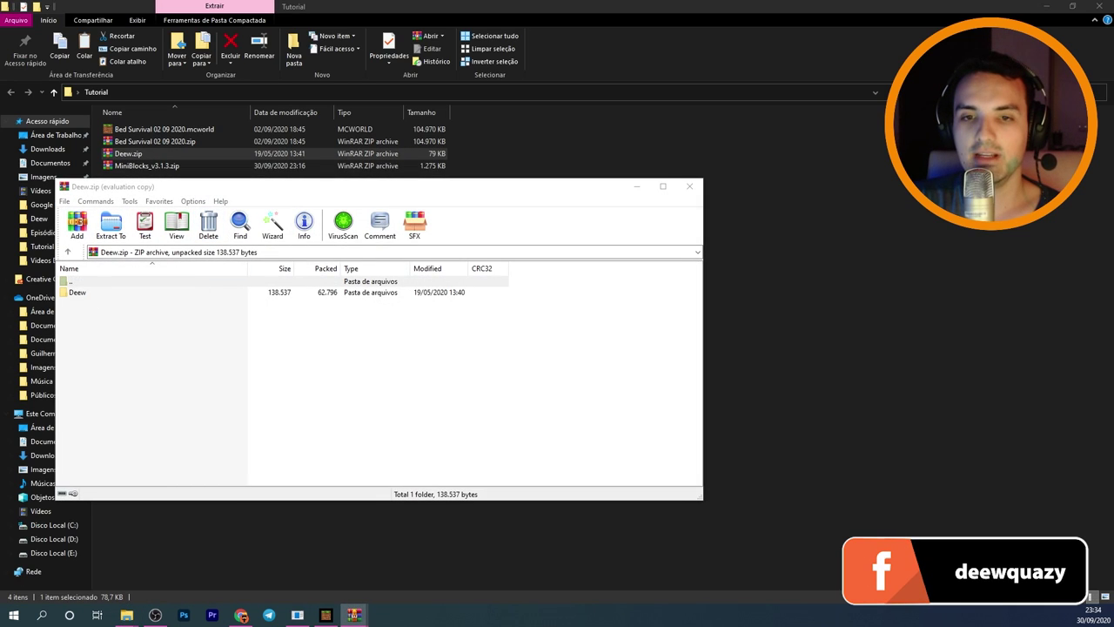
{"action": "double_click", "coordinate": [87, 294]}
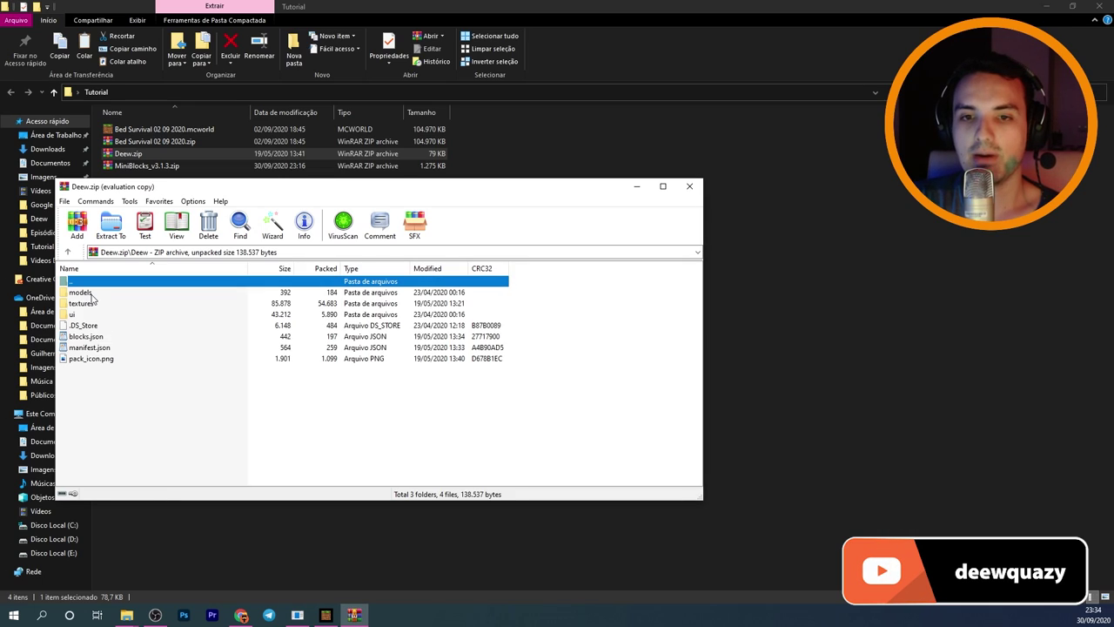
{"action": "left_click_drag", "start_coordinate": [103, 423], "coordinate": [82, 288]}
{"action": "left_click", "coordinate": [117, 411]}
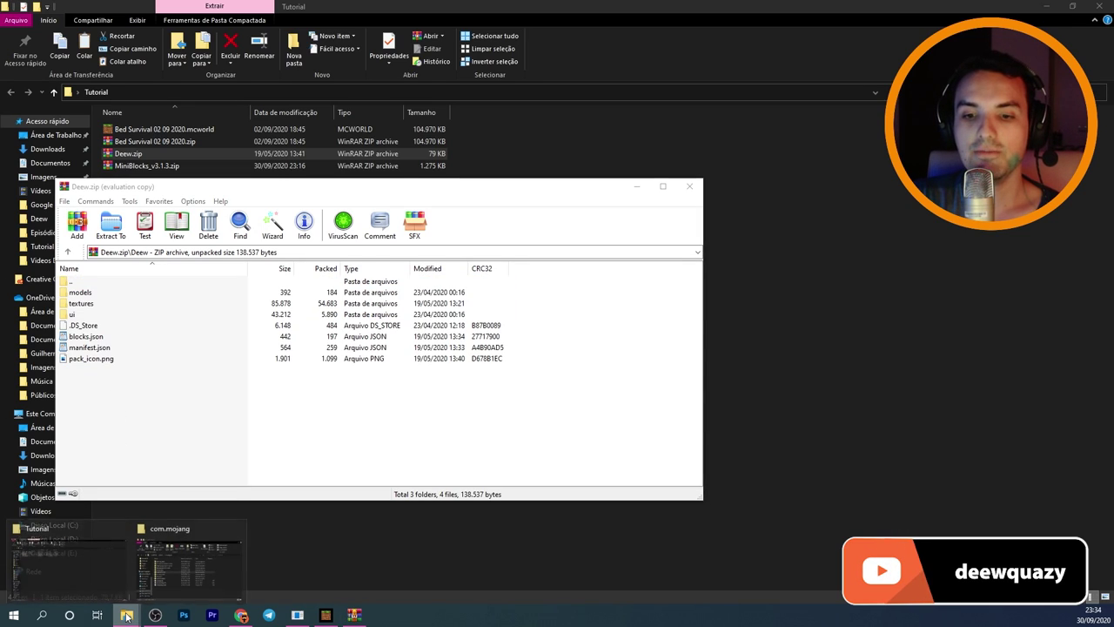
Step: Bring the com.mojang folder window up beside the Deew.zip archive and open its resource_packs folder
{"action": "left_click", "coordinate": [92, 546]}
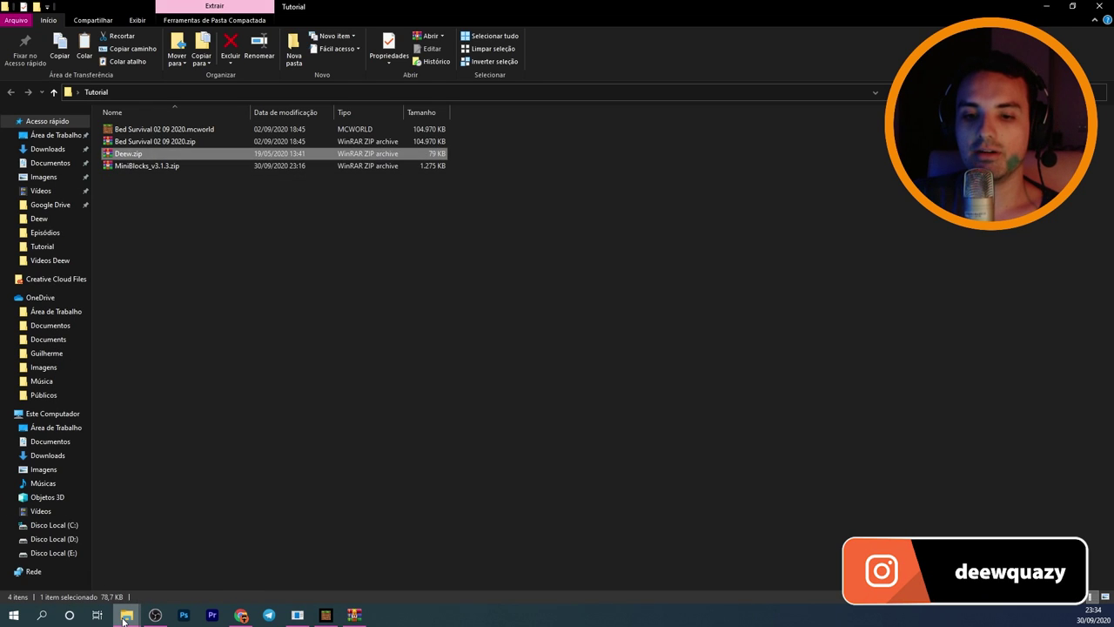
{"action": "mouse_move", "coordinate": [127, 614]}
{"action": "left_click", "coordinate": [187, 563]}
{"action": "left_click", "coordinate": [353, 614]}
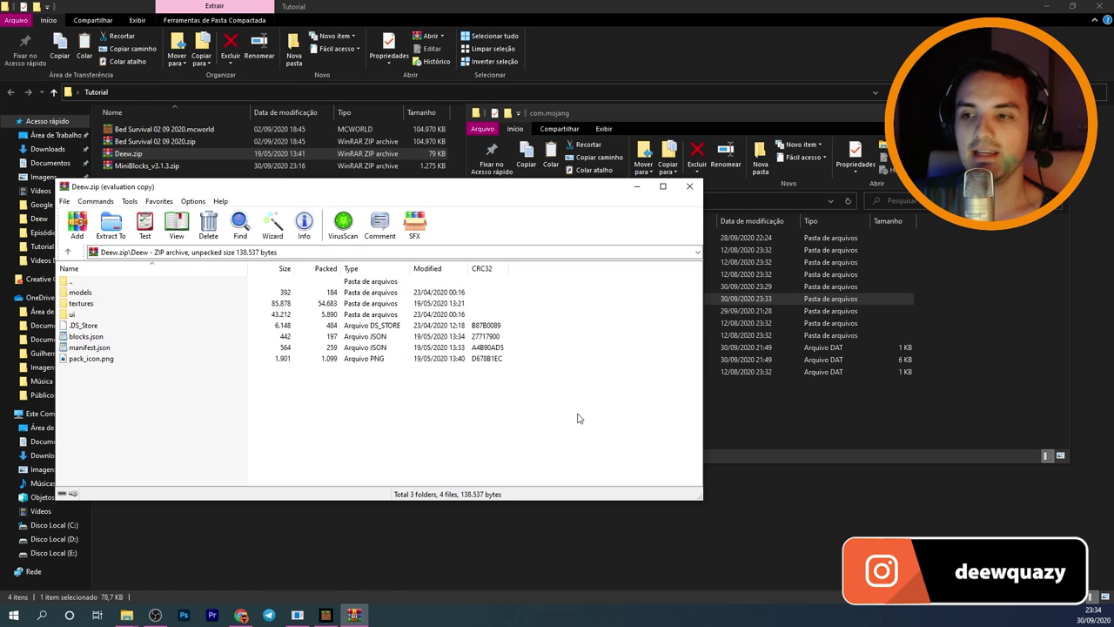
{"action": "left_click", "coordinate": [754, 411]}
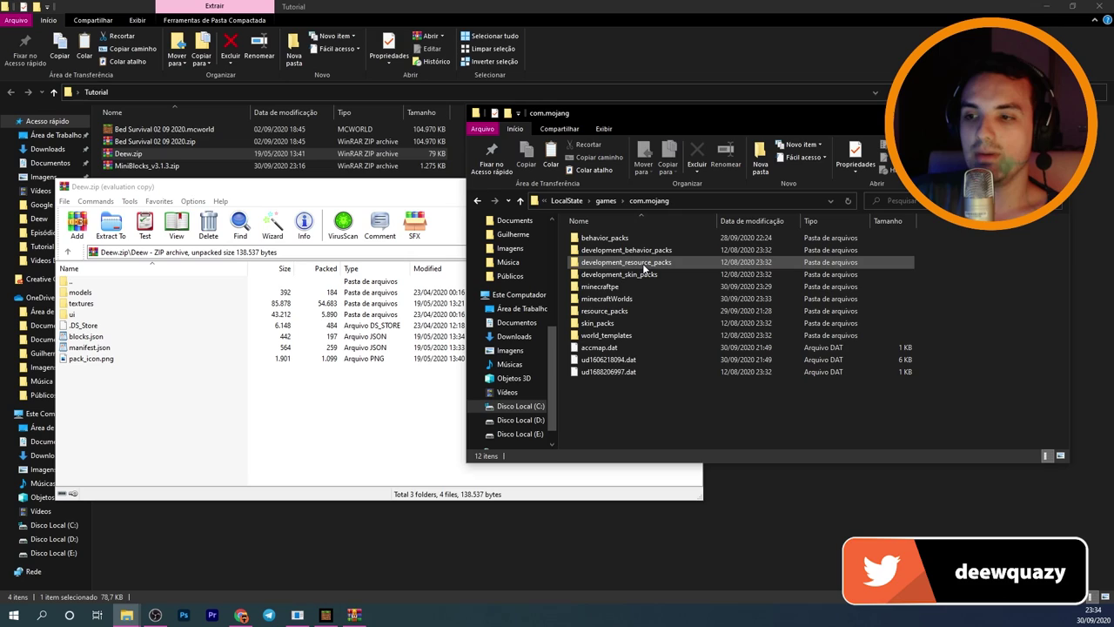
{"action": "double_click", "coordinate": [610, 311]}
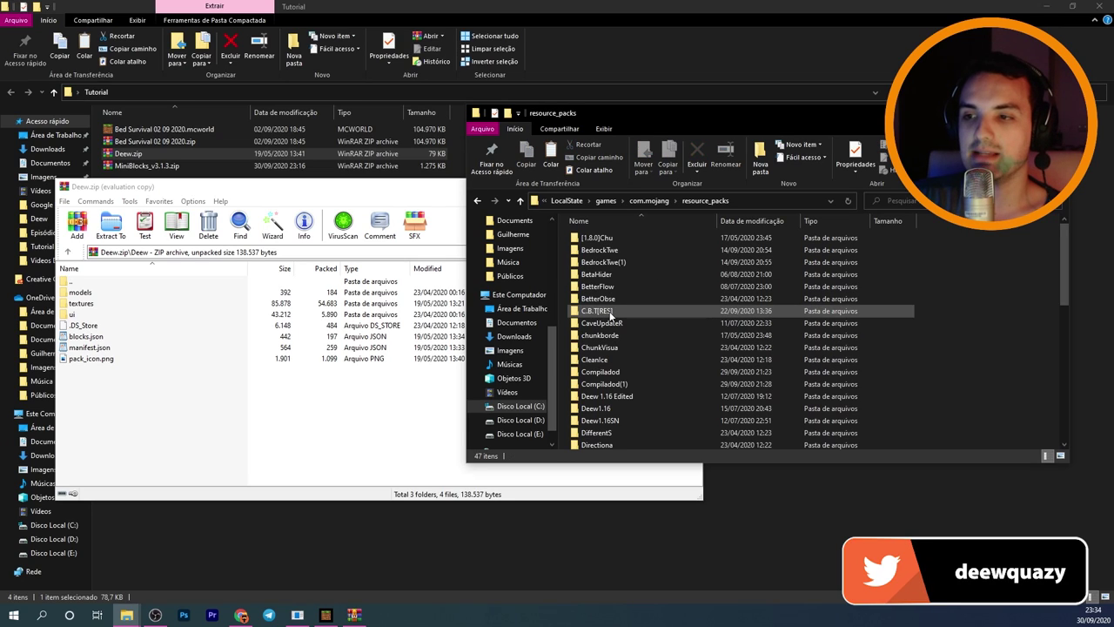
Step: Return to the root of Deew.zip and extract its Deew folder into resource_packs
{"action": "double_click", "coordinate": [113, 283]}
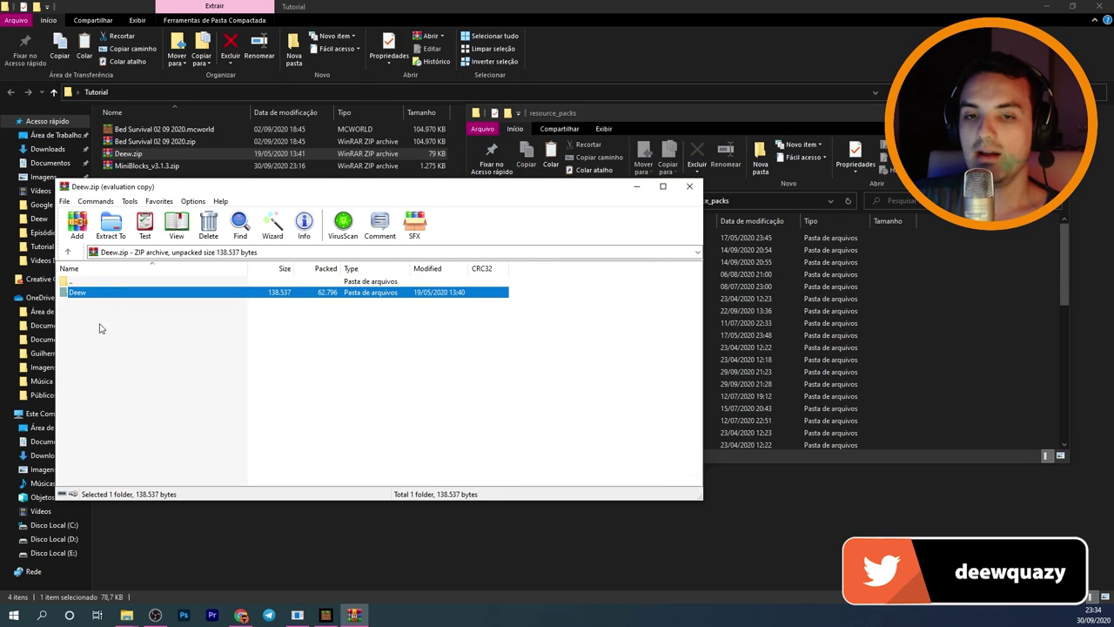
{"action": "left_click", "coordinate": [952, 355]}
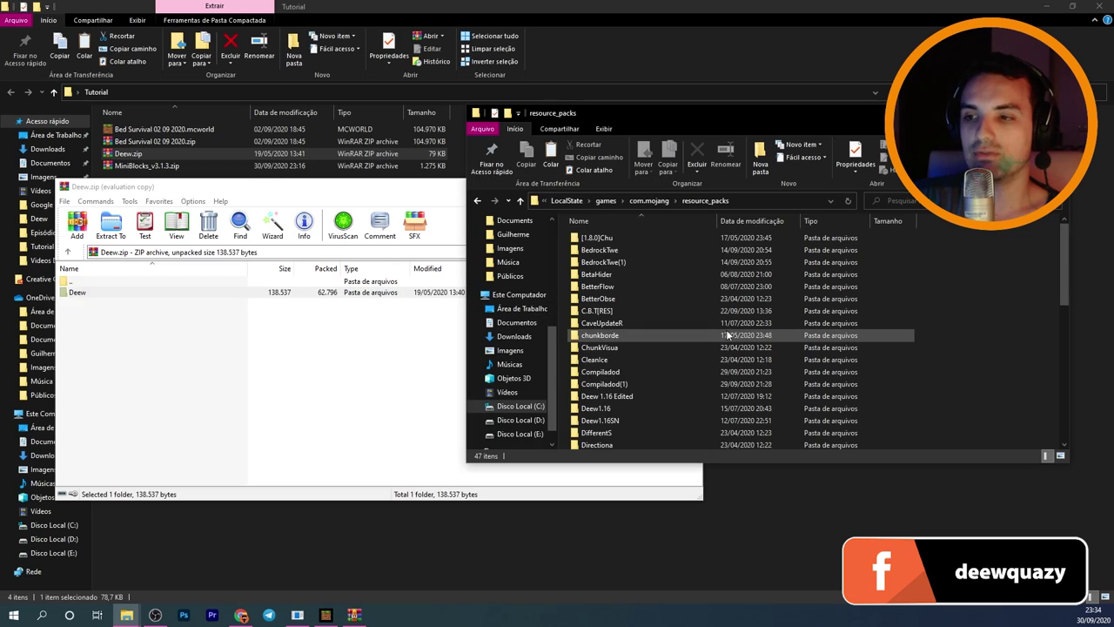
{"action": "scroll", "coordinate": [705, 329], "scroll_direction": "down", "scroll_amount": 5}
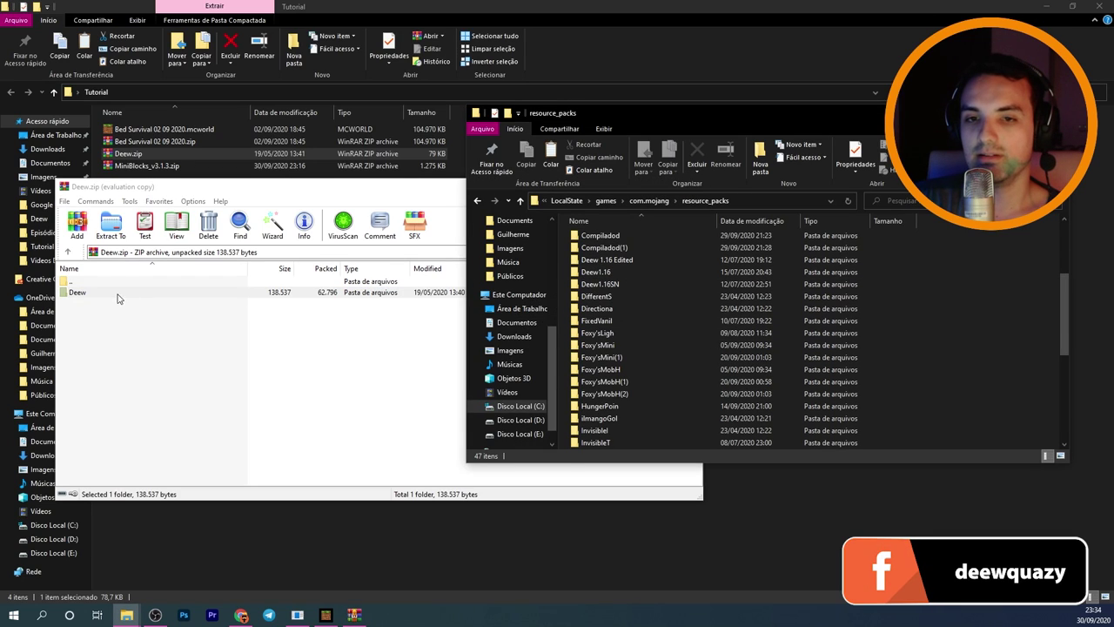
{"action": "left_click_drag", "start_coordinate": [92, 290], "coordinate": [807, 337]}
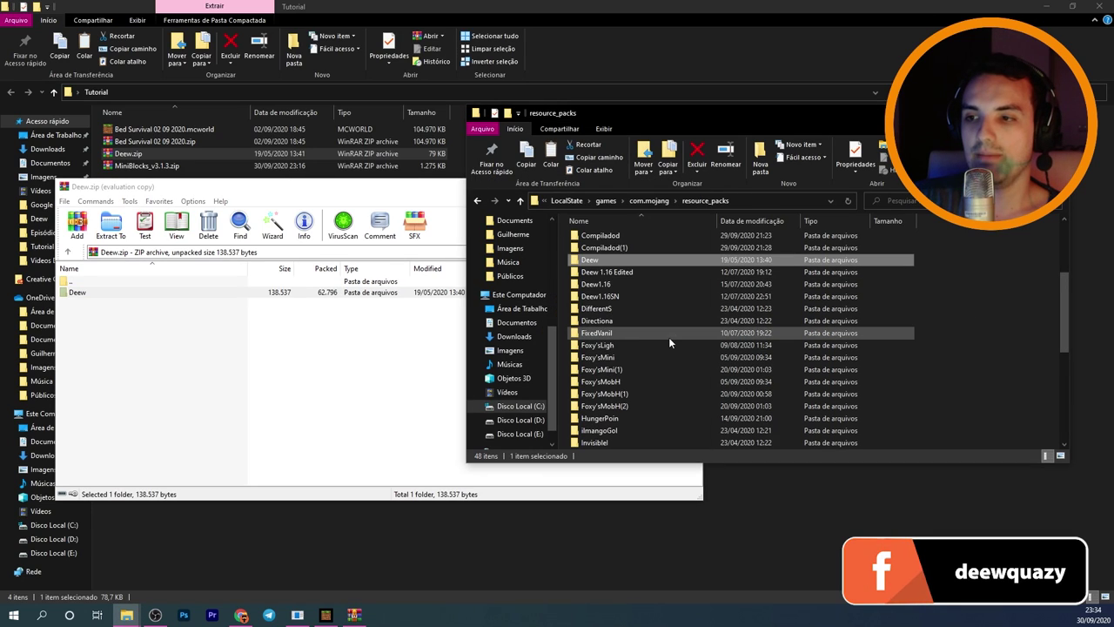
Step: Check the contents of the extracted Deew folder in resource_packs and return to com.mojang
{"action": "double_click", "coordinate": [607, 261]}
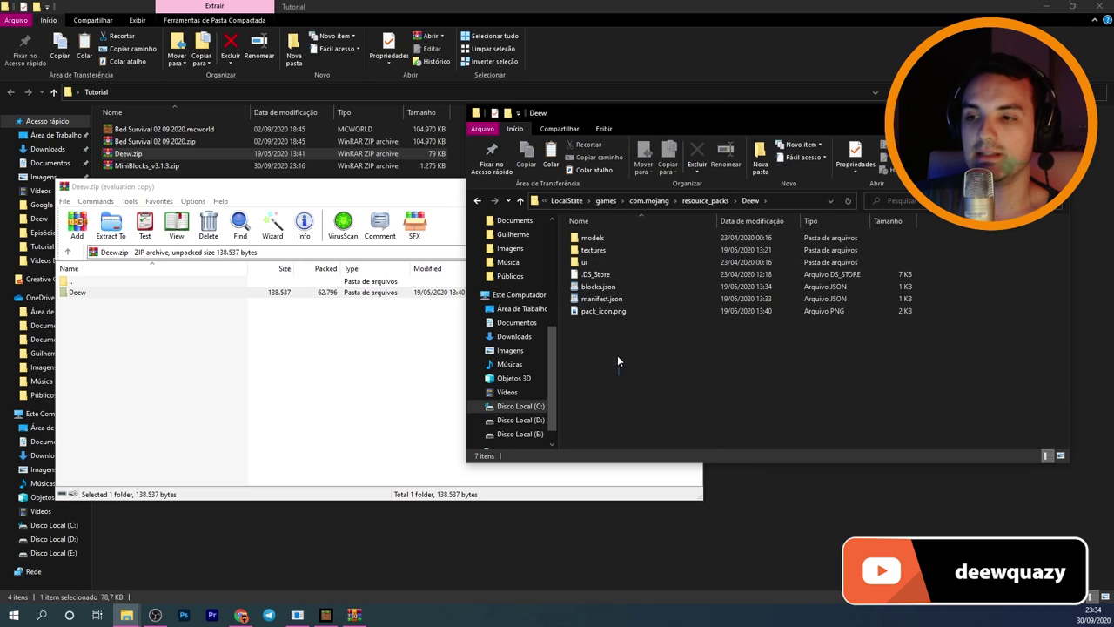
{"action": "left_click_drag", "start_coordinate": [617, 374], "coordinate": [610, 348]}
{"action": "left_click", "coordinate": [709, 201]}
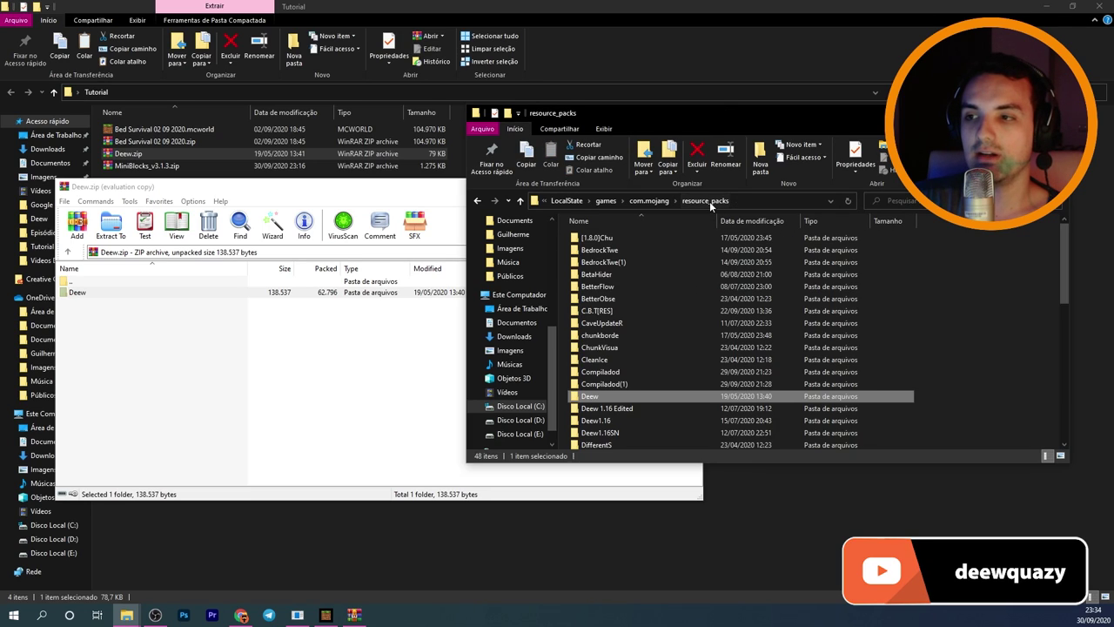
{"action": "left_click", "coordinate": [648, 201]}
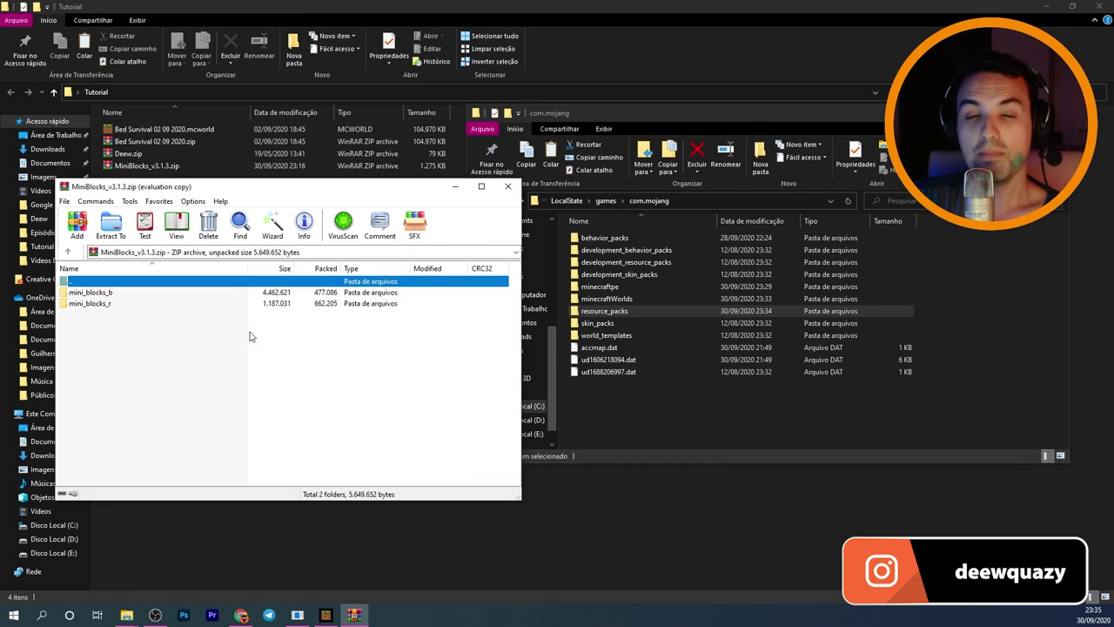
Step: Extract the mini_blocks_b folder from MiniBlocks_v3.1.3.zip into the behavior_packs folder and return to com.mojang
{"action": "left_click", "coordinate": [104, 294]}
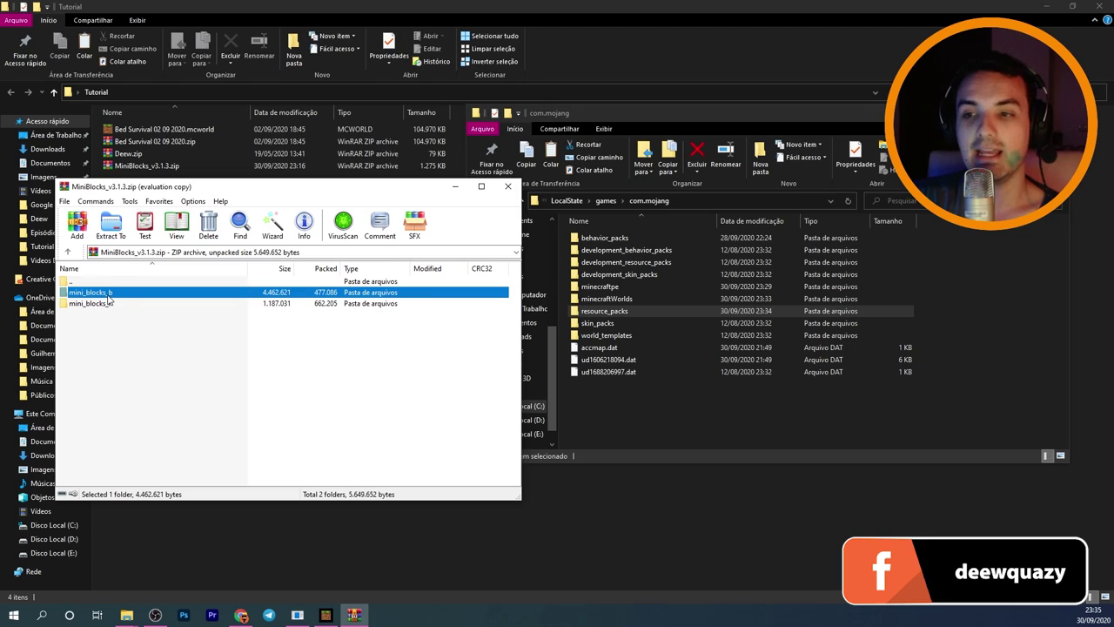
{"action": "left_click", "coordinate": [672, 428]}
{"action": "double_click", "coordinate": [594, 239]}
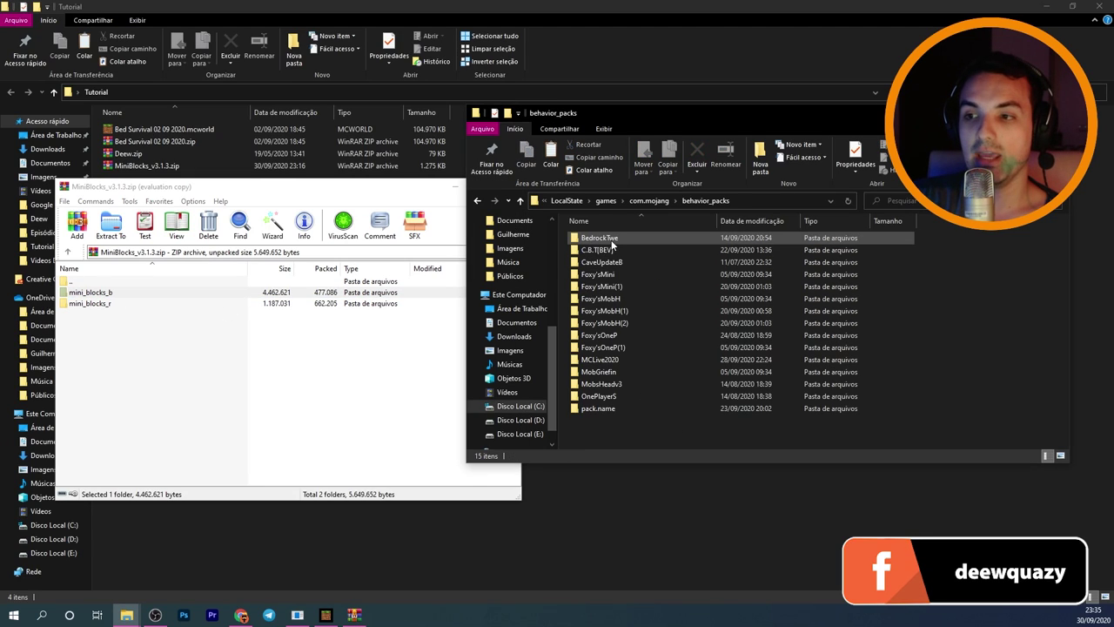
{"action": "left_click", "coordinate": [88, 293]}
{"action": "left_click", "coordinate": [88, 294]}
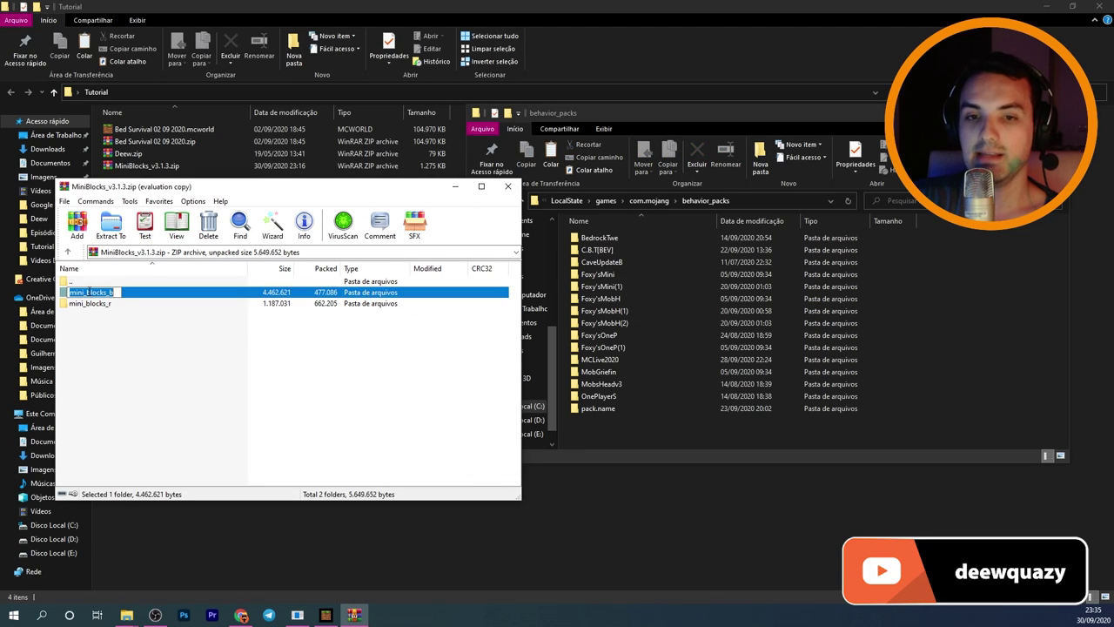
{"action": "left_click", "coordinate": [120, 362]}
{"action": "left_click", "coordinate": [128, 293]}
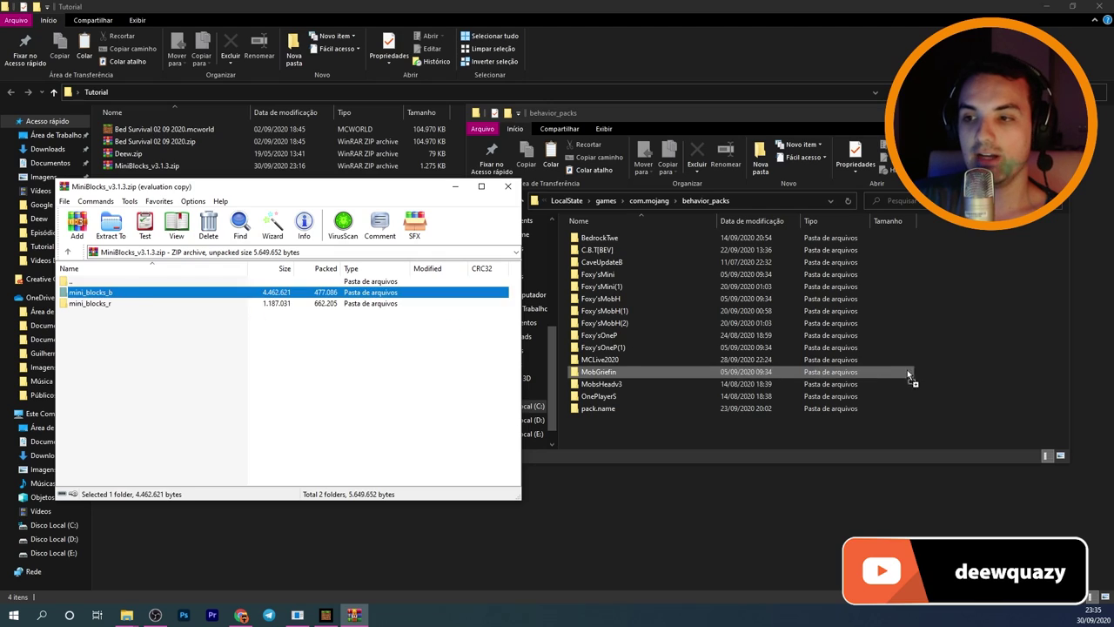
{"action": "left_click_drag", "start_coordinate": [954, 350], "coordinate": [955, 350]}
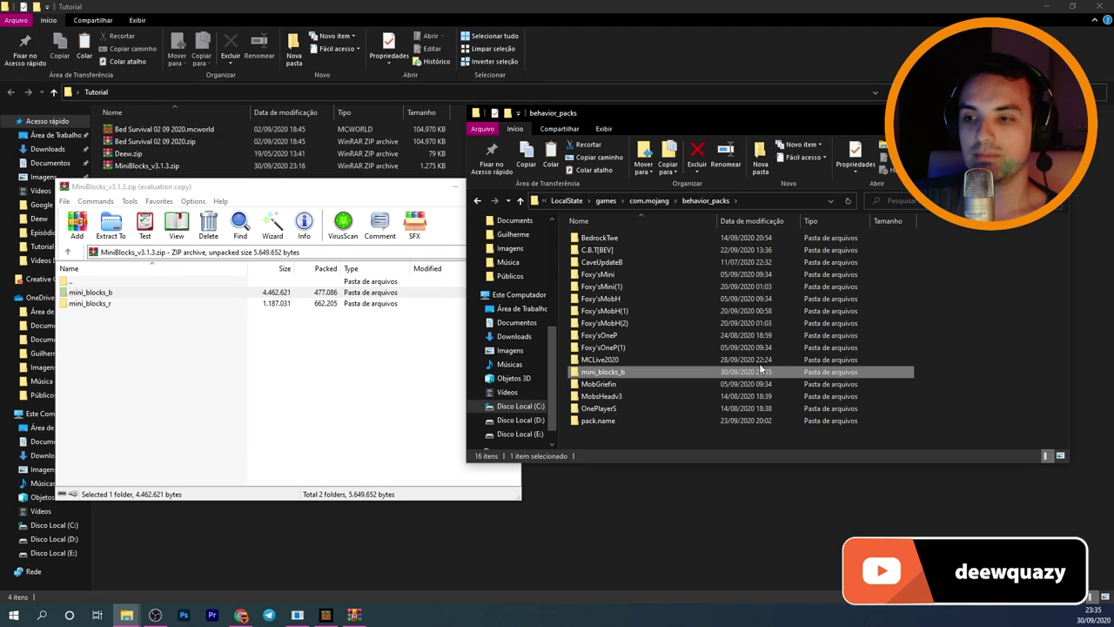
{"action": "left_click", "coordinate": [648, 200]}
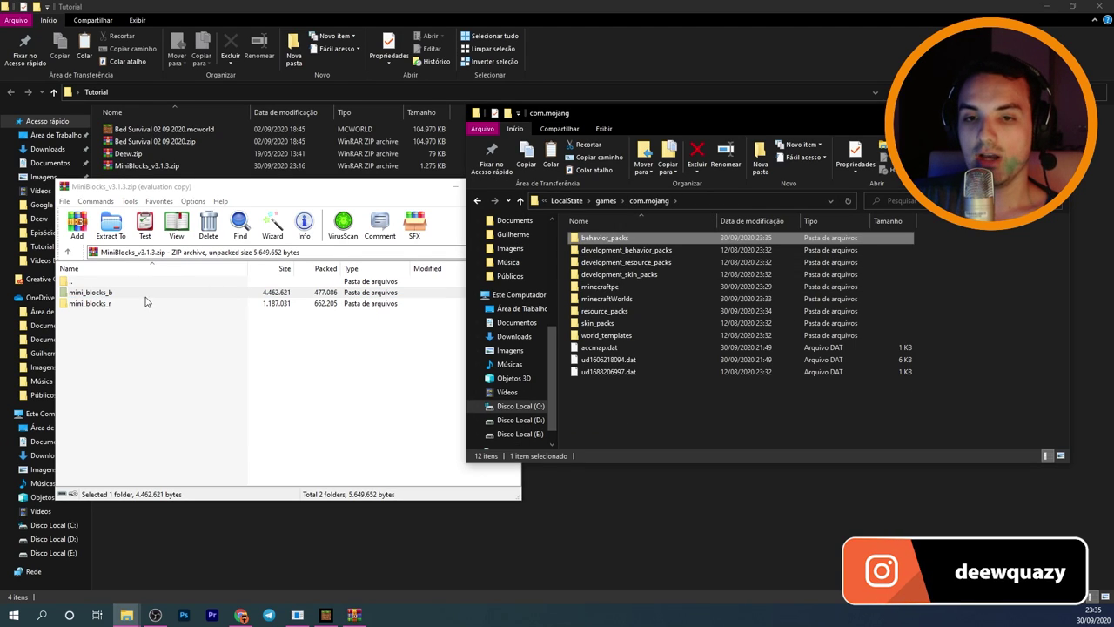
Step: Extract the mini_blocks_r folder from MiniBlocks_v3.1.3.zip into the resource_packs folder and return to com.mojang
{"action": "left_click", "coordinate": [107, 304]}
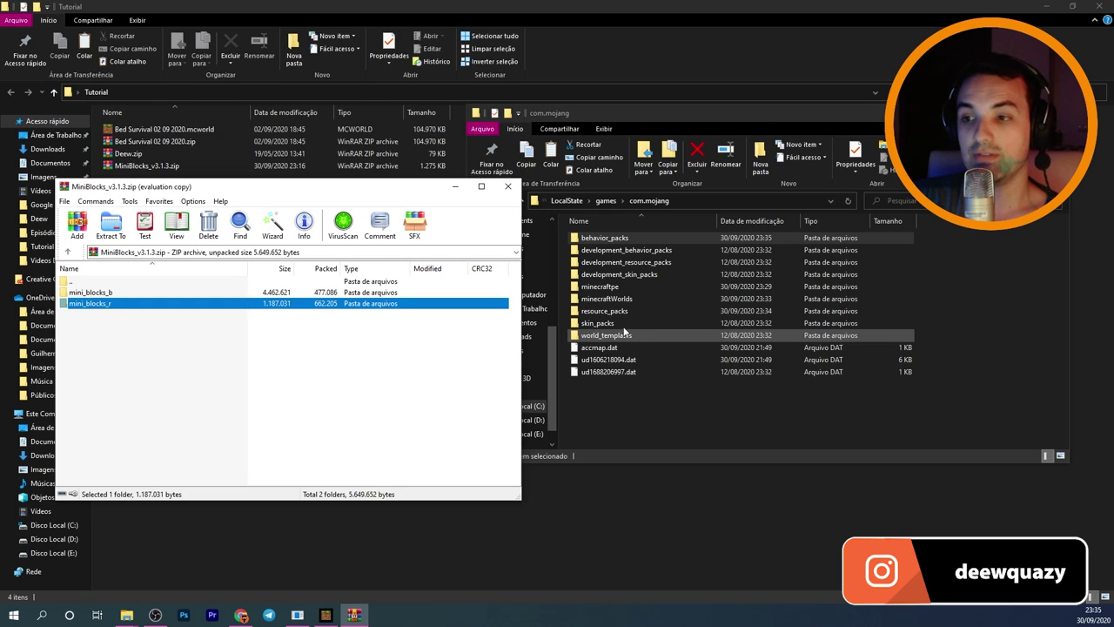
{"action": "double_click", "coordinate": [604, 311]}
{"action": "left_click_drag", "start_coordinate": [79, 304], "coordinate": [993, 341]}
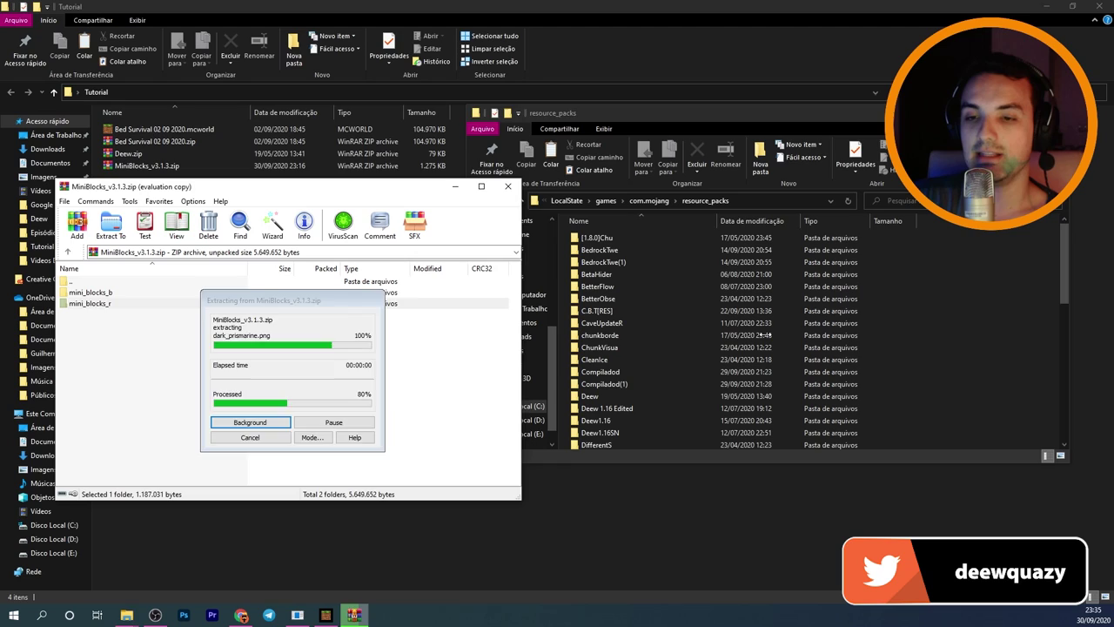
{"action": "scroll", "coordinate": [664, 349], "scroll_direction": "down", "scroll_amount": 10}
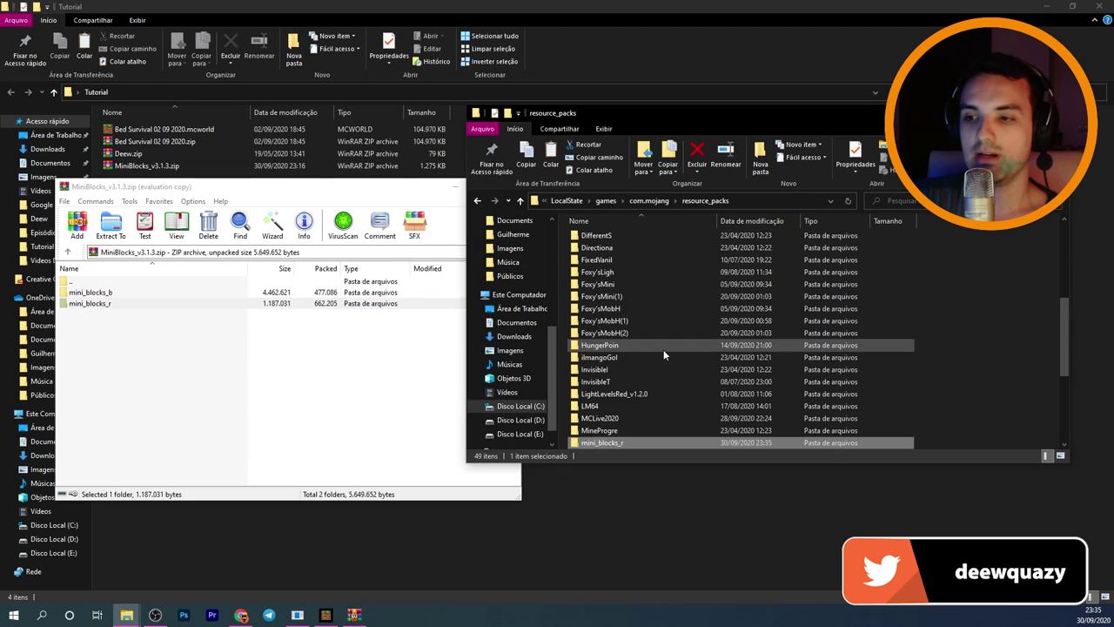
{"action": "left_click", "coordinate": [652, 201]}
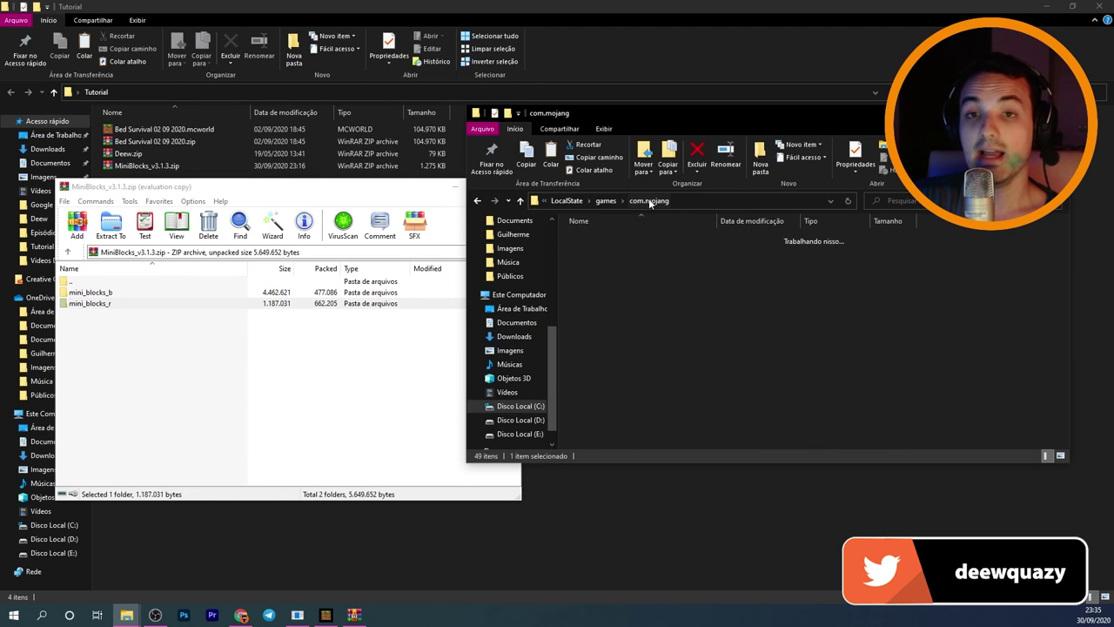
{"action": "left_click", "coordinate": [274, 433]}
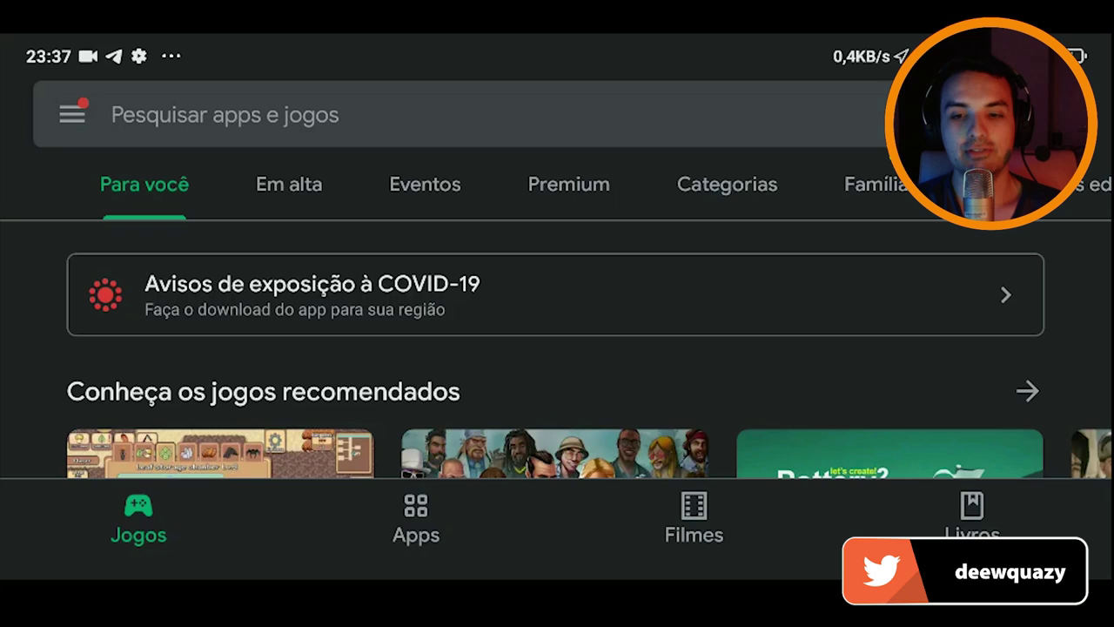
Step: Search the Google Play Store on the phone for "file explorer" and look through the file manager apps
{"action": "left_click", "coordinate": [224, 114]}
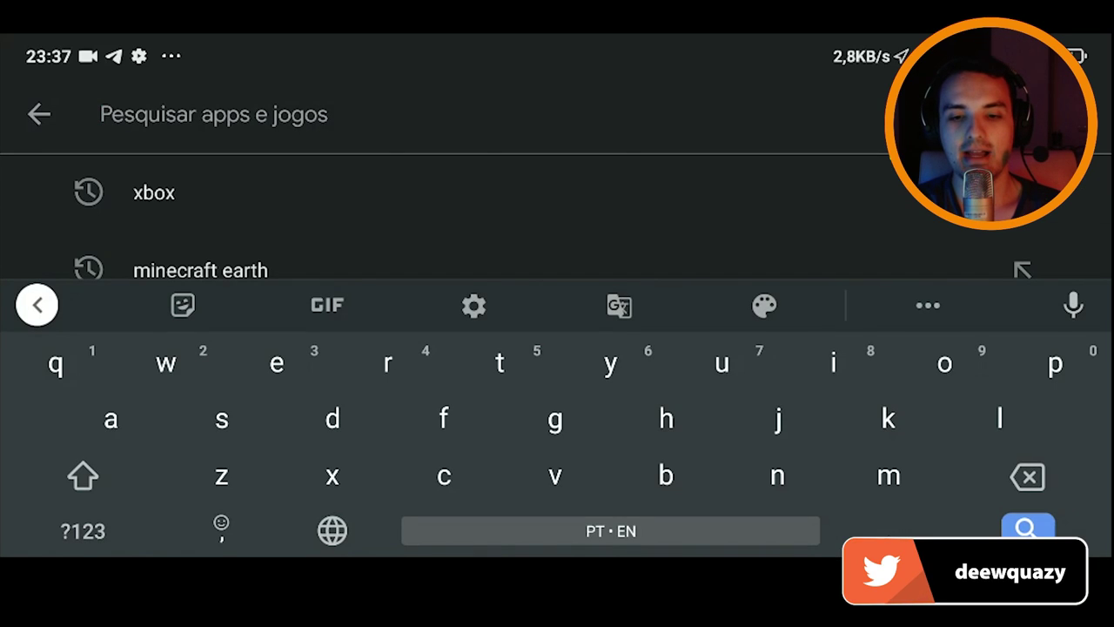
{"action": "type", "text": "file"}
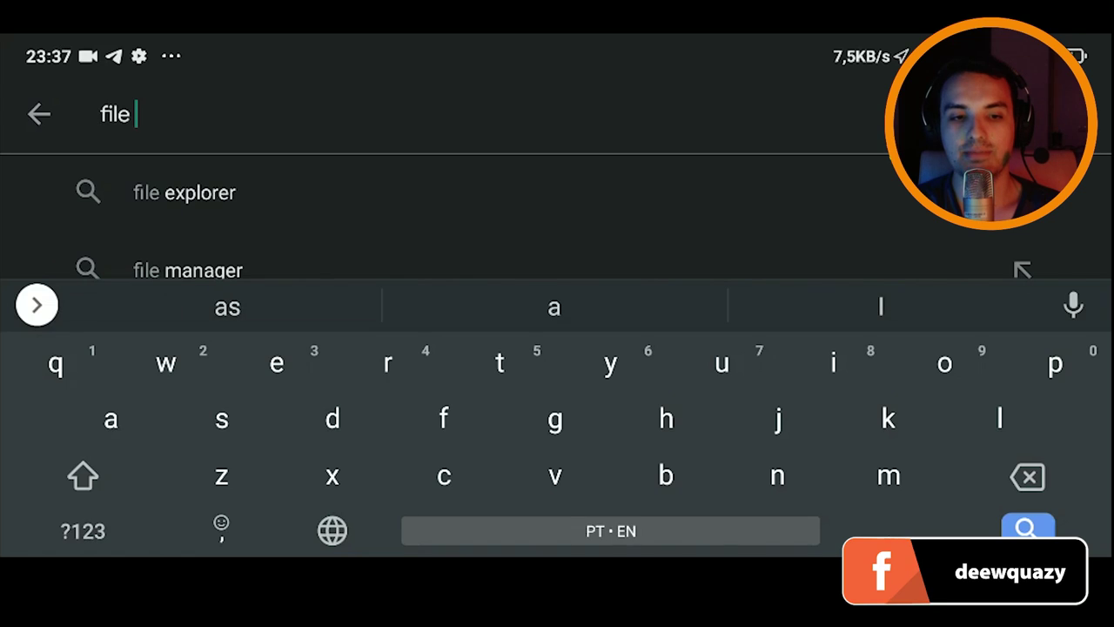
{"action": "left_click", "coordinate": [183, 193]}
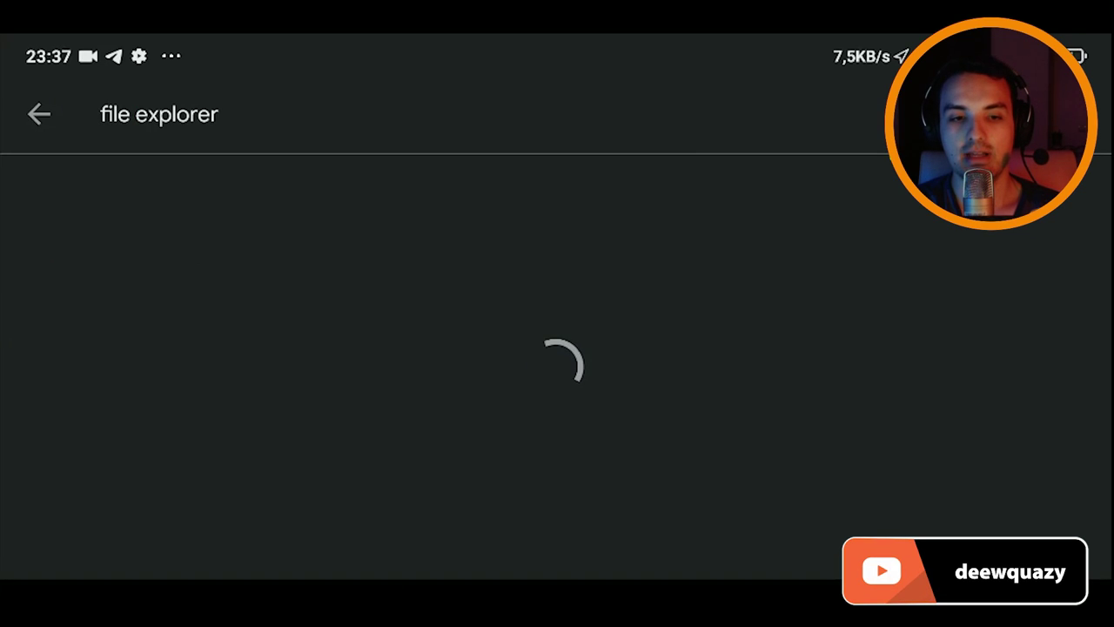
{"action": "scroll", "coordinate": [556, 404], "scroll_direction": "down", "scroll_amount": 3}
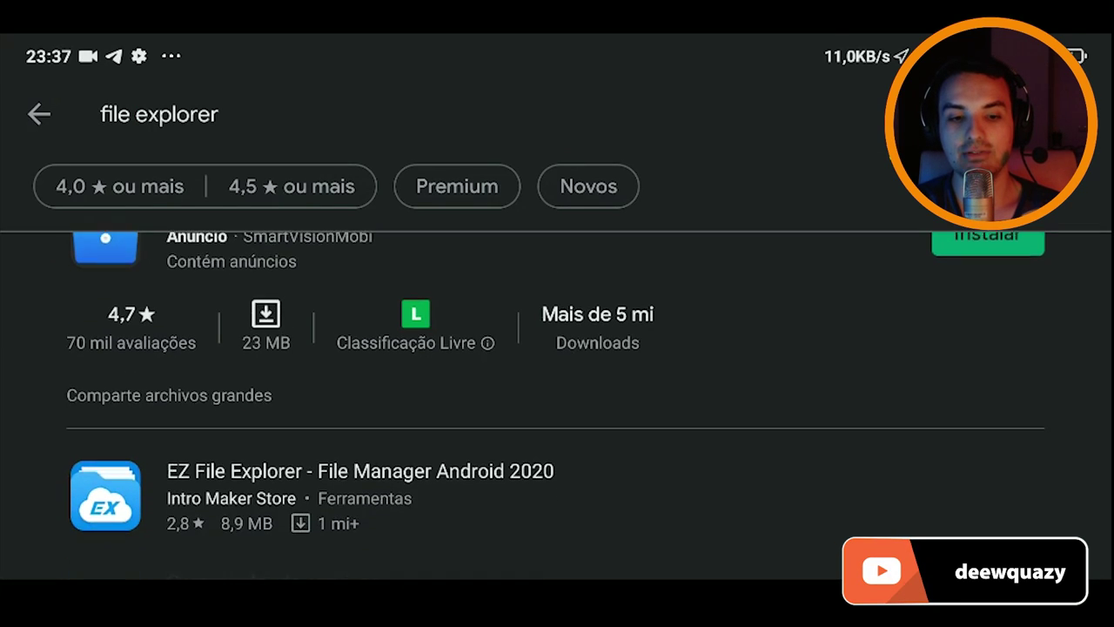
{"action": "scroll", "coordinate": [555, 405], "scroll_direction": "down", "scroll_amount": 1}
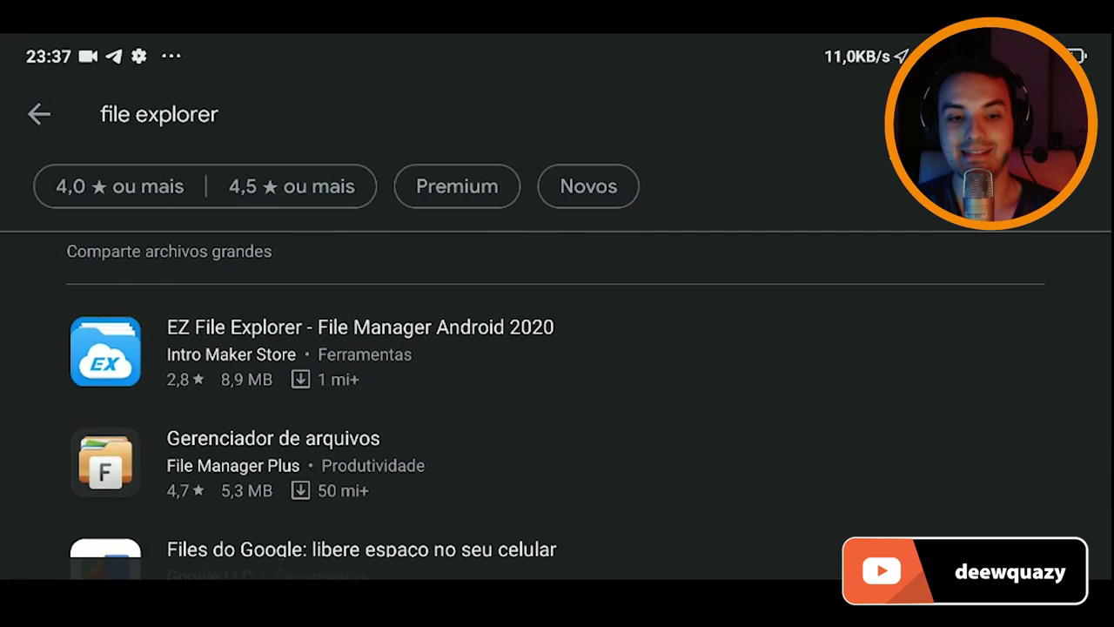
{"action": "scroll", "coordinate": [555, 405], "scroll_direction": "down", "scroll_amount": 1}
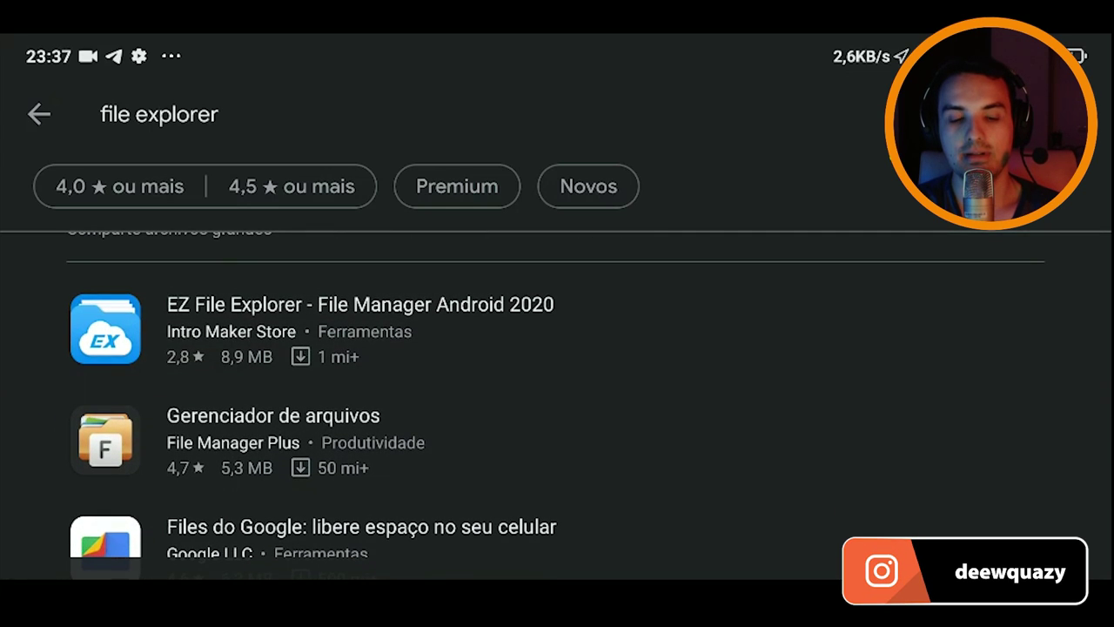
Step: Install and open EZ File Explorer - File Manager Android 2020, allowing it to access the device's photos, media and files
{"action": "left_click", "coordinate": [348, 328]}
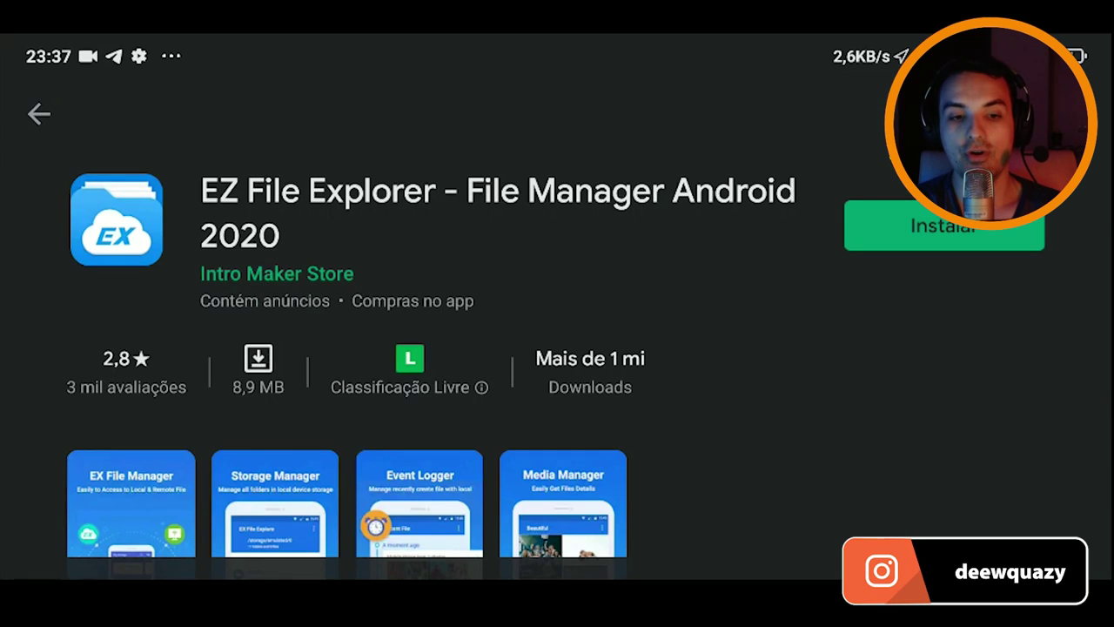
{"action": "left_click", "coordinate": [944, 225]}
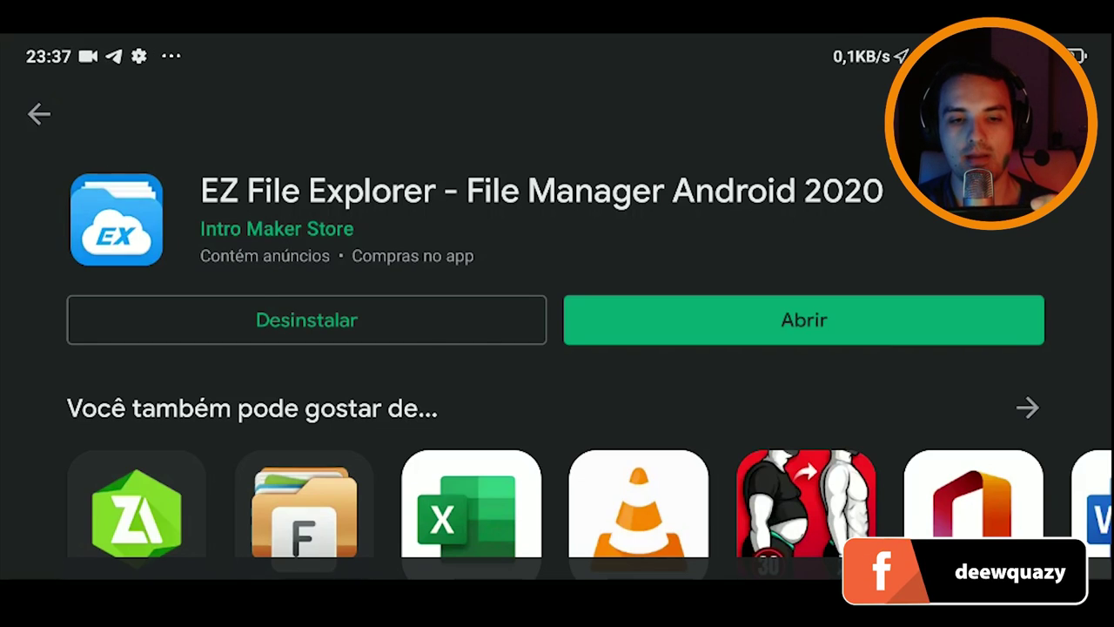
{"action": "left_click", "coordinate": [803, 319]}
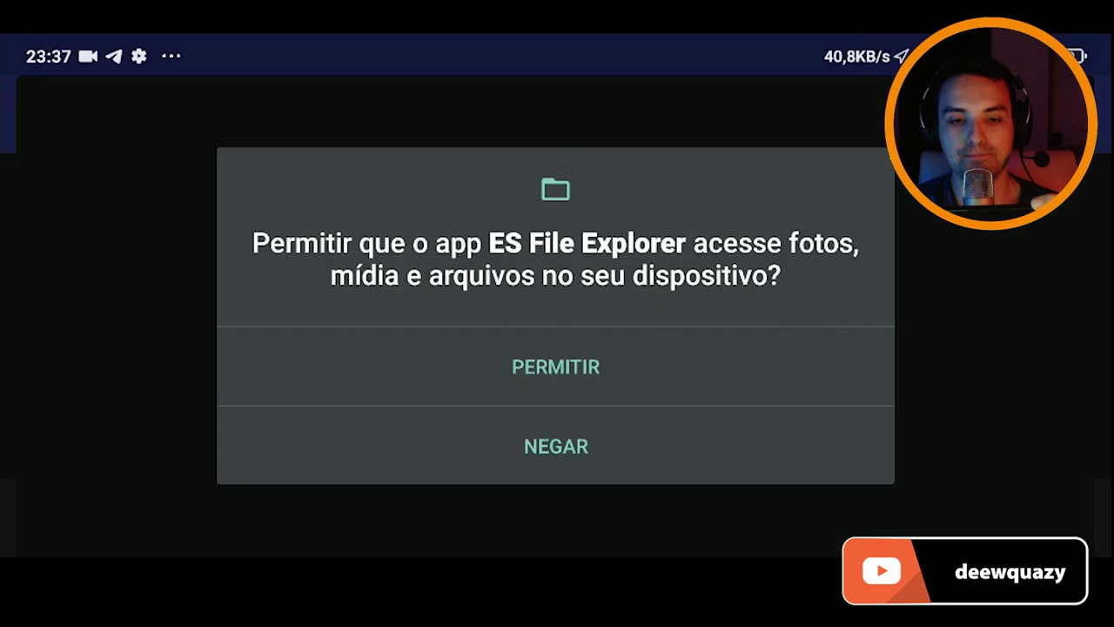
{"action": "left_click", "coordinate": [555, 366]}
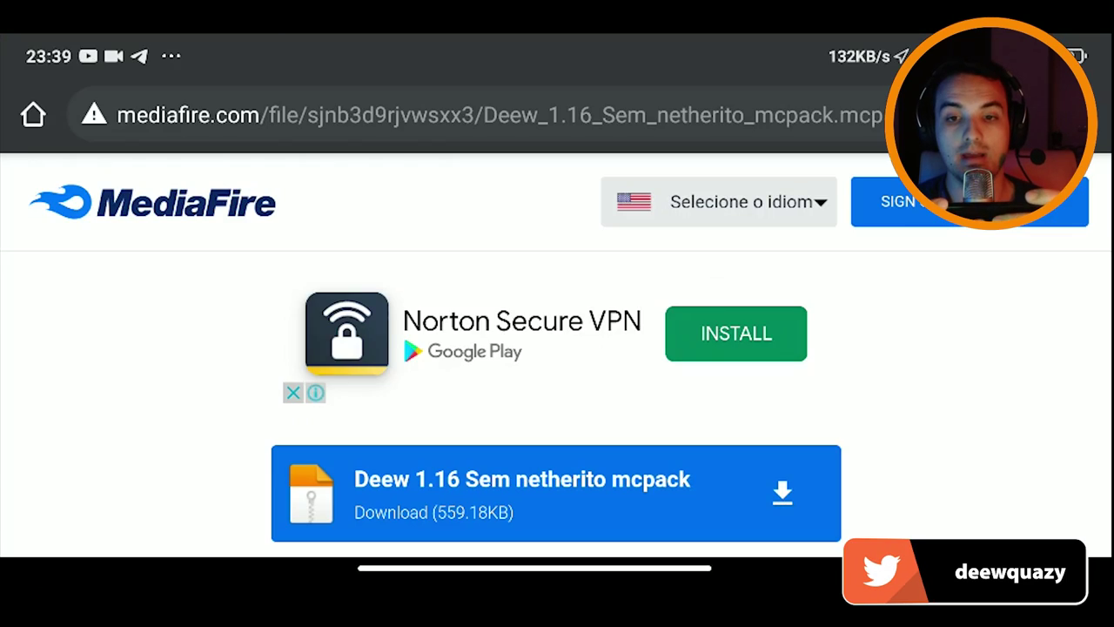
Step: Switch to the MediaFire page of Deew 1.16 Sem netherito - Zip, accept its cookies and download the file
{"action": "scroll", "coordinate": [557, 349], "scroll_direction": "down", "scroll_amount": 2}
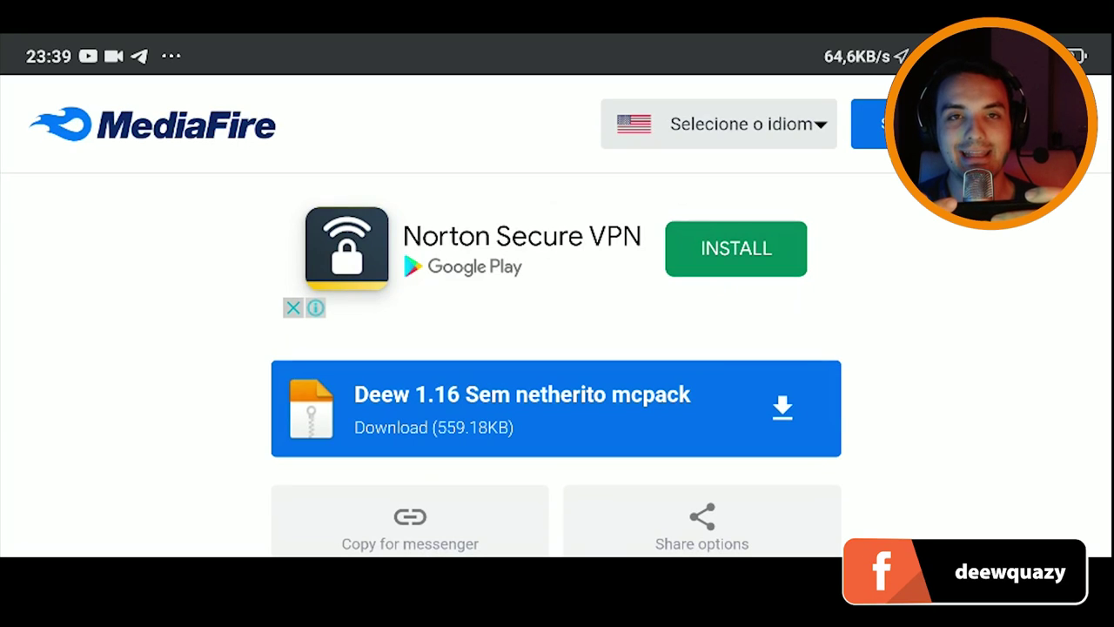
{"action": "scroll", "coordinate": [557, 348], "scroll_direction": "up", "scroll_amount": 2}
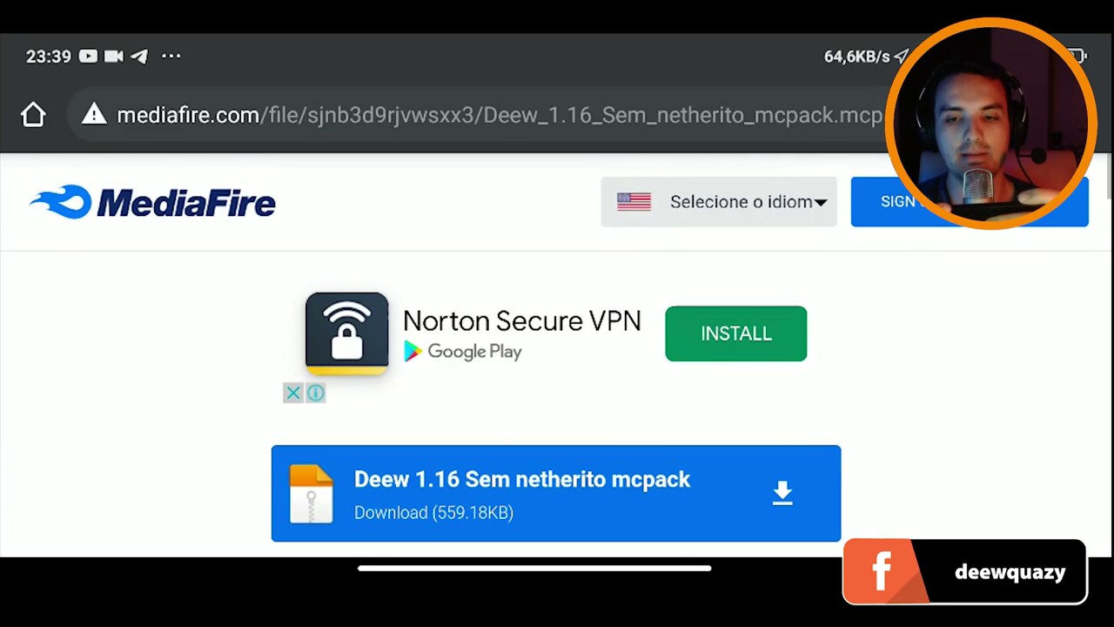
{"action": "left_click", "coordinate": [1014, 116]}
{"action": "left_click", "coordinate": [418, 348]}
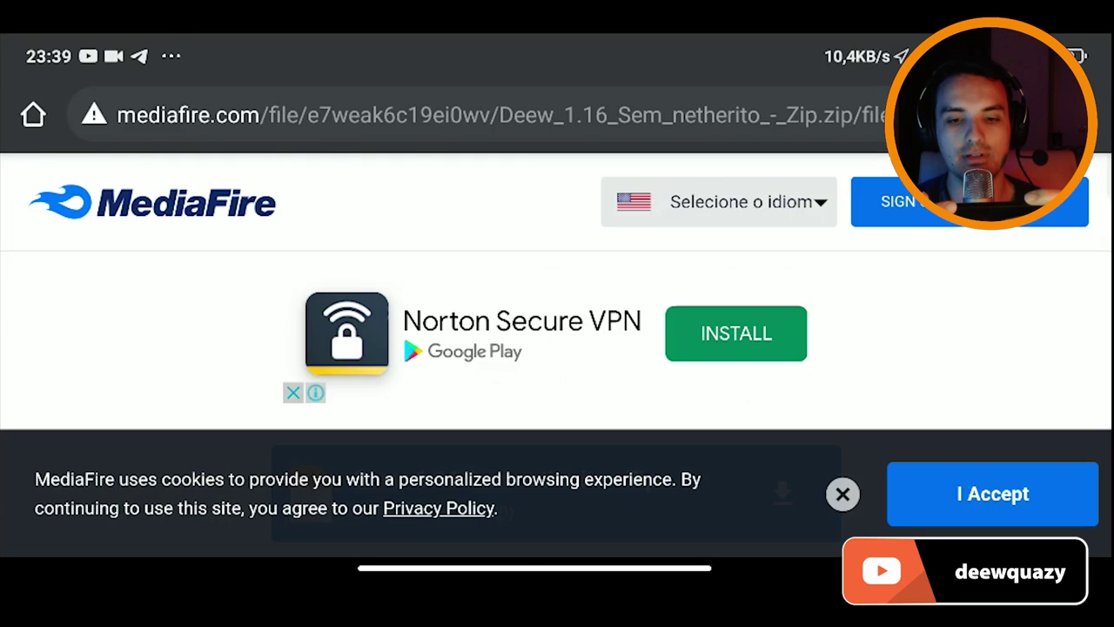
{"action": "scroll", "coordinate": [557, 348], "scroll_direction": "down", "scroll_amount": 2}
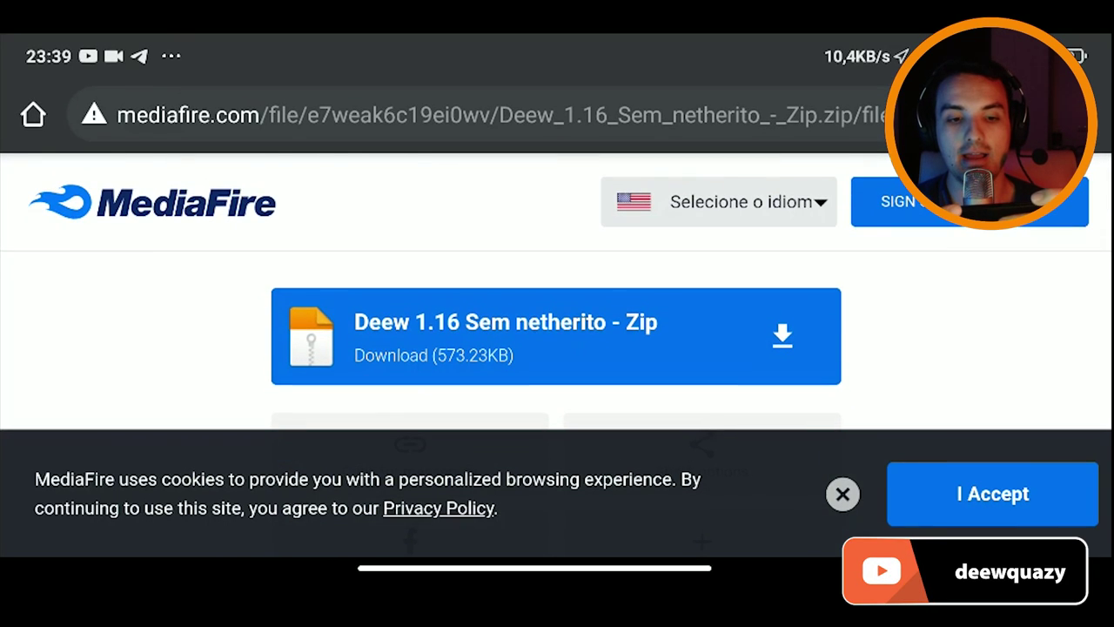
{"action": "left_click", "coordinate": [992, 493]}
{"action": "scroll", "coordinate": [557, 348], "scroll_direction": "up", "scroll_amount": 1}
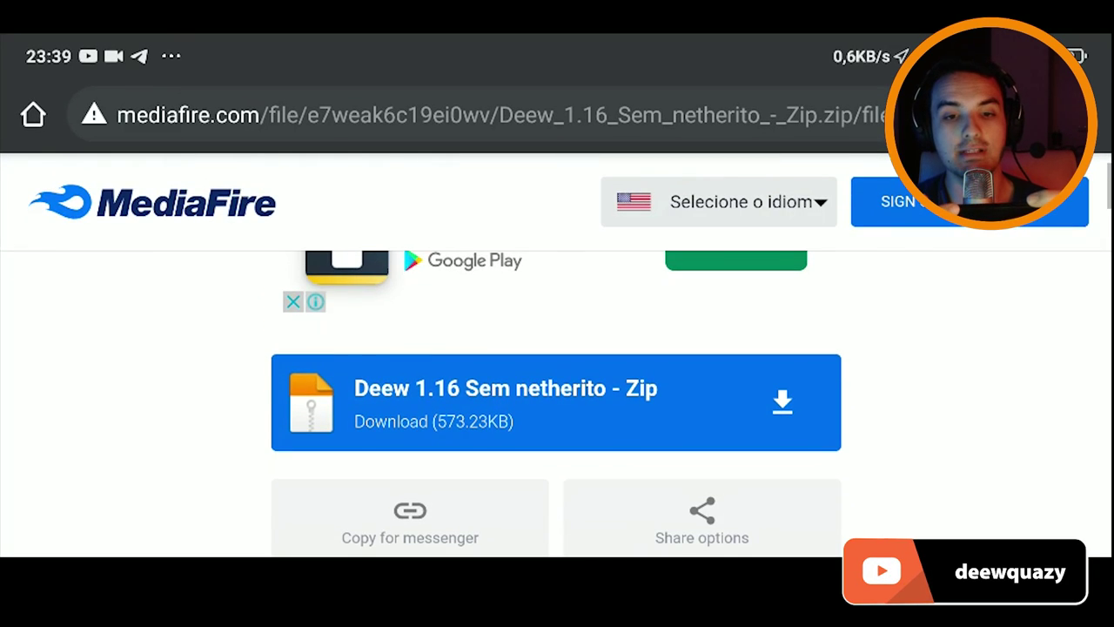
{"action": "scroll", "coordinate": [556, 348], "scroll_direction": "down", "scroll_amount": 1}
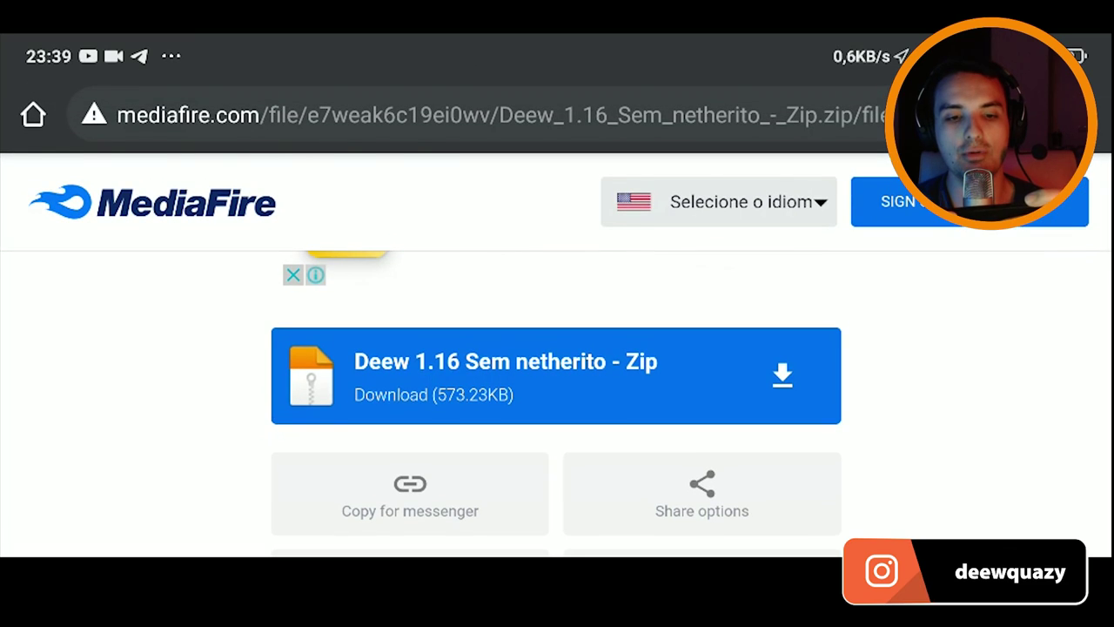
{"action": "left_click", "coordinate": [556, 375]}
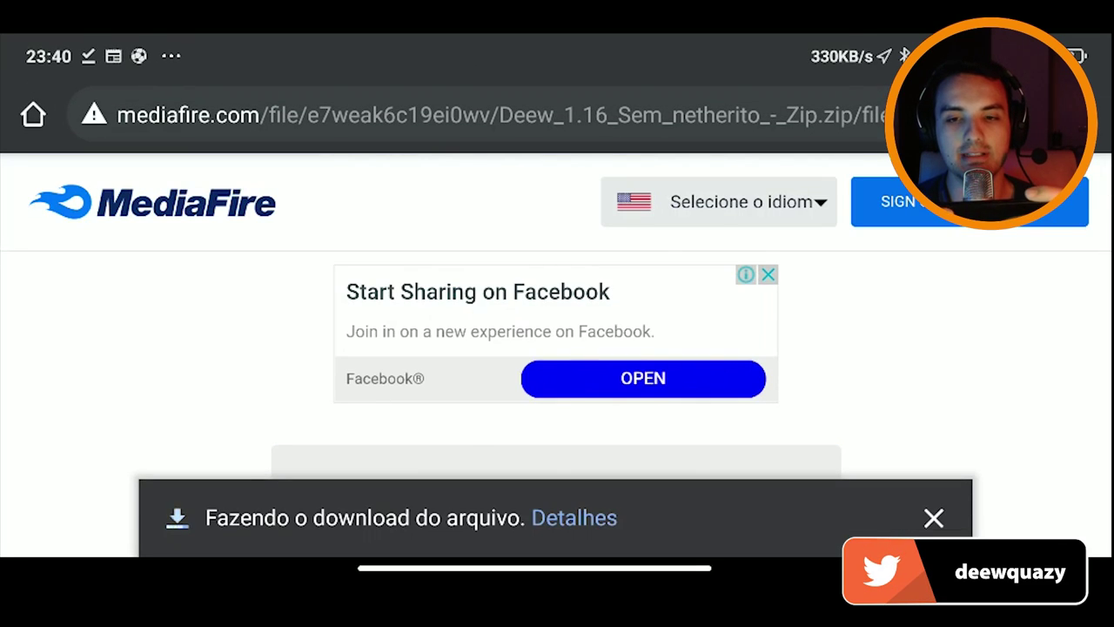
Step: Return to the MediaFire page of Deew 1.16 Sem netherito mcpack and download that file too
{"action": "left_click", "coordinate": [1013, 114]}
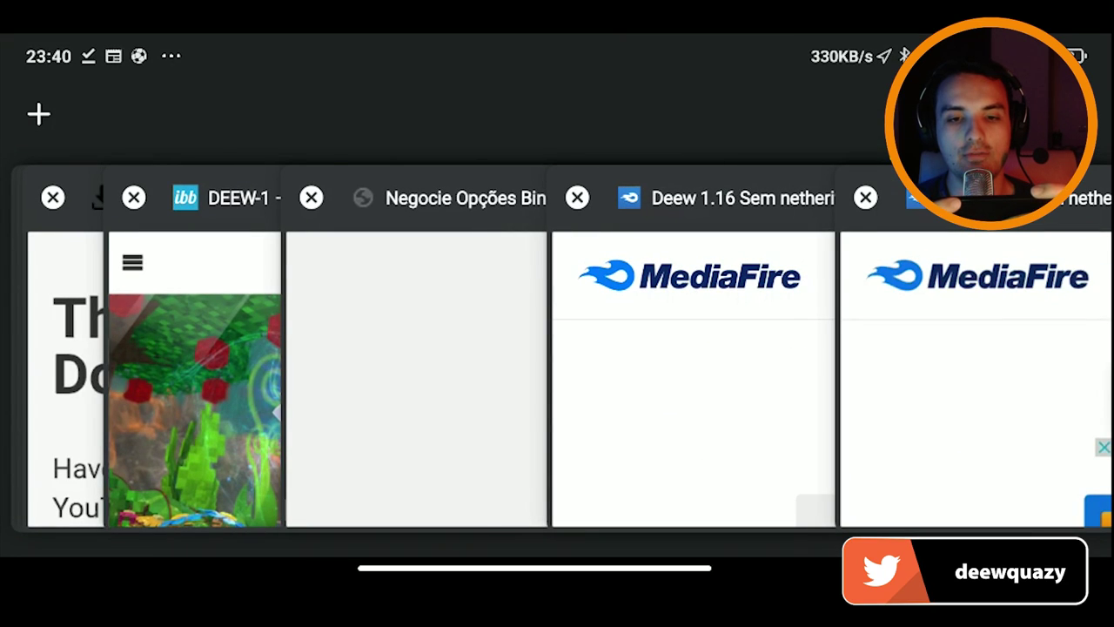
{"action": "left_click", "coordinate": [693, 379]}
{"action": "scroll", "coordinate": [557, 374], "scroll_direction": "down", "scroll_amount": 1}
Step: Find ES File Explorer among the phone's recent apps to switch to it from Chrome
{"action": "left_click_drag", "start_coordinate": [534, 567], "coordinate": [534, 322]}
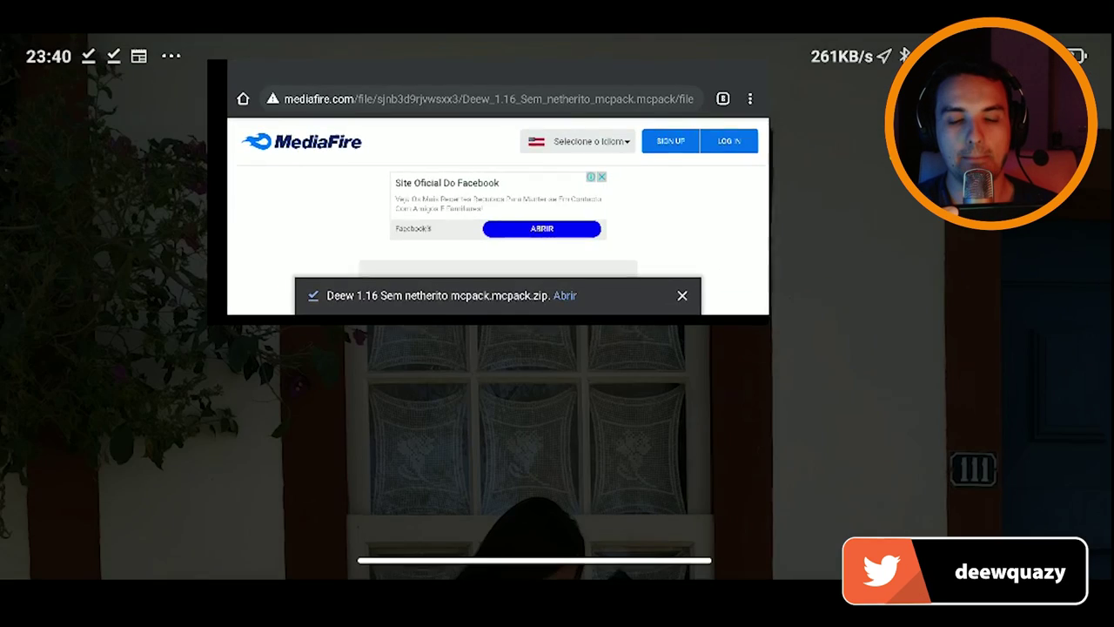
{"action": "scroll", "coordinate": [557, 348], "scroll_direction": "down", "scroll_amount": 2}
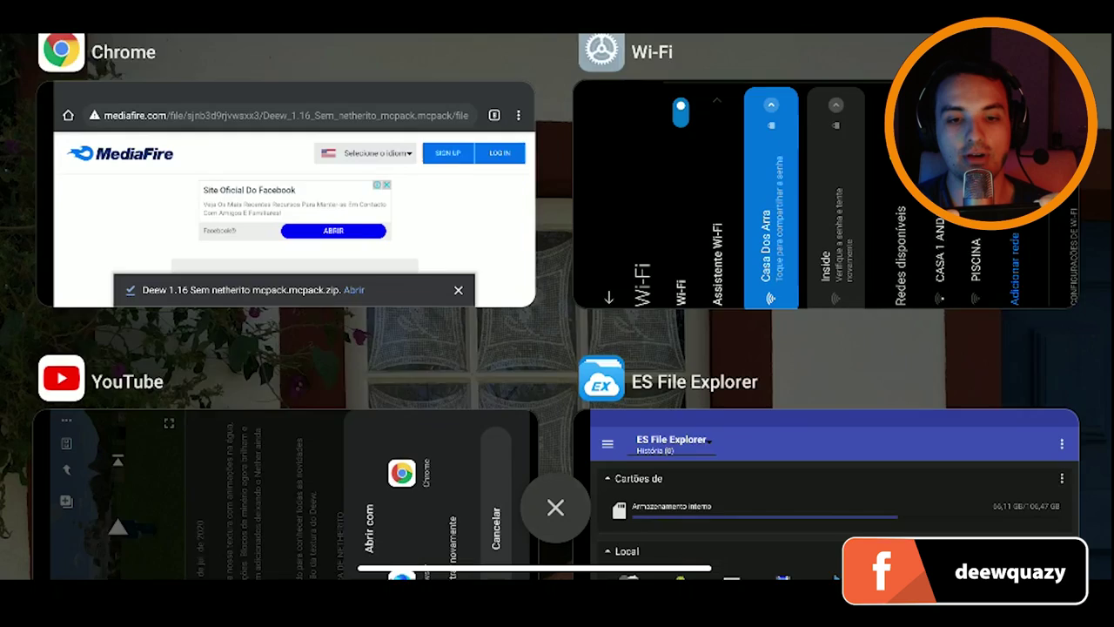